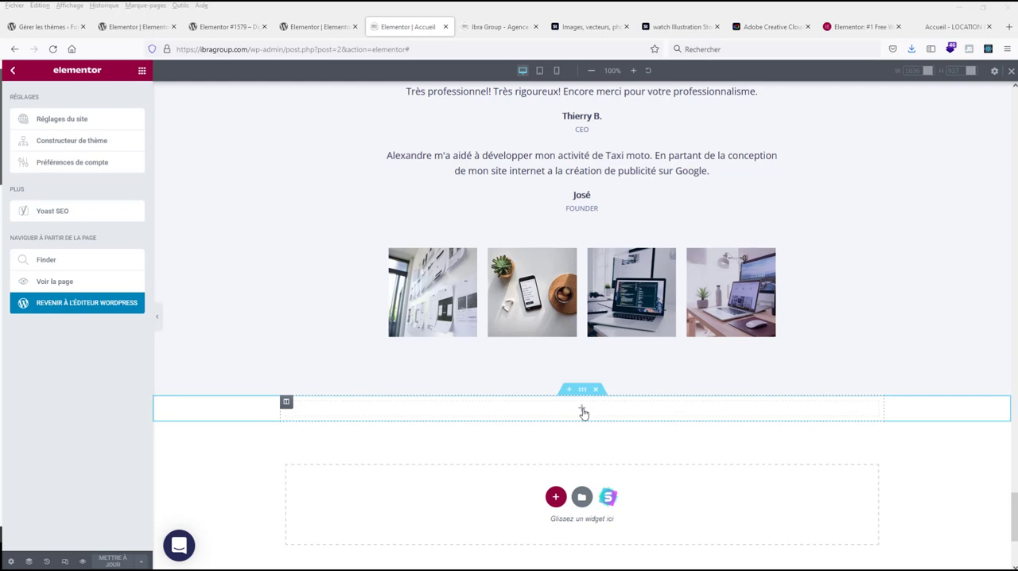
# Step: Search the widgets for "form" and place the Form widget in the empty section below the images
pyautogui.click(583, 412)
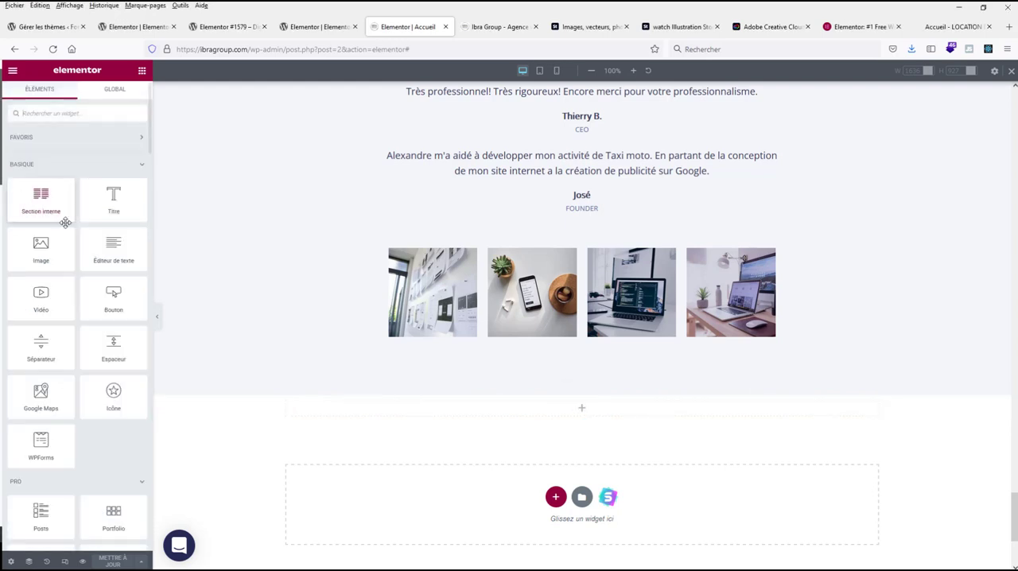
pyautogui.click(76, 104)
pyautogui.write('form')
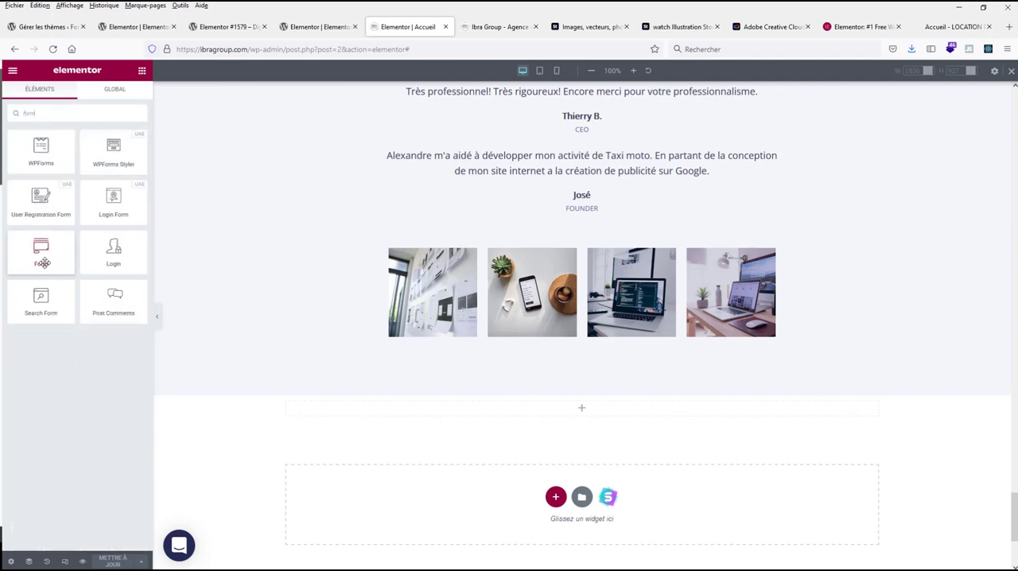
pyautogui.moveTo(40, 249); pyautogui.dragTo(578, 406)
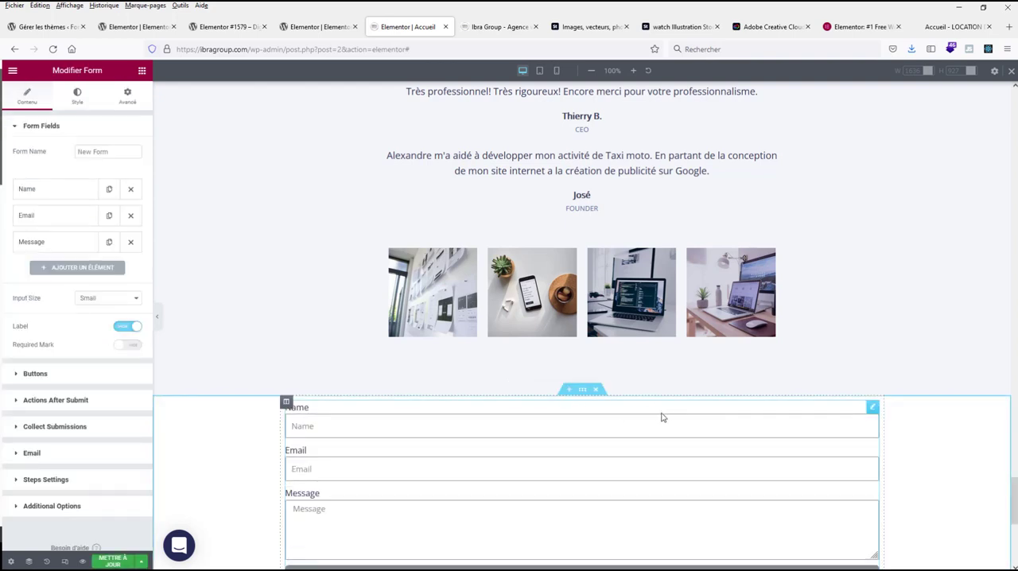
# Step: Duplicate the column containing the form, and delete the form from the second column to leave it empty
pyautogui.rightClick(287, 404)
pyautogui.click(326, 366)
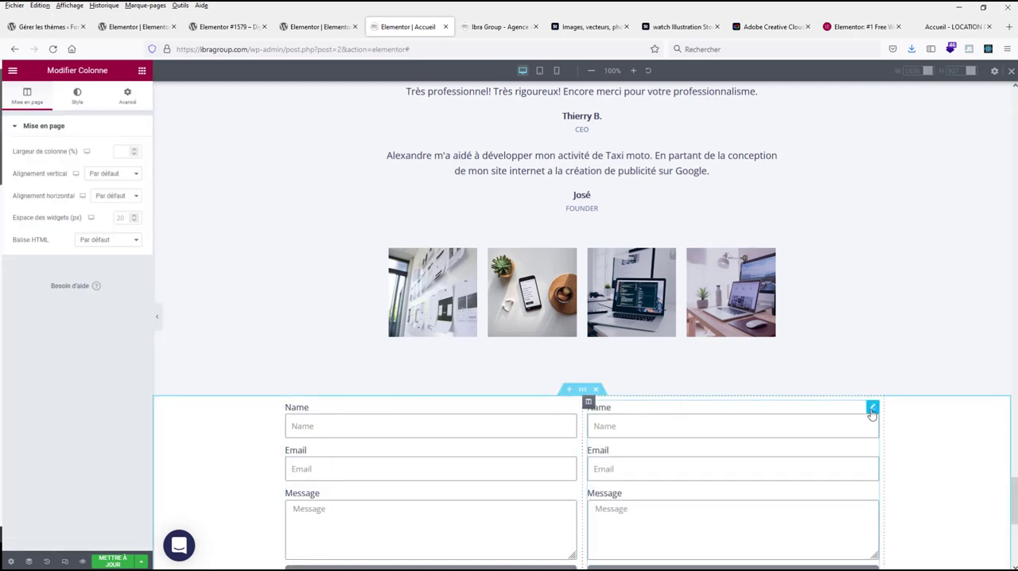
pyautogui.rightClick(871, 412)
pyautogui.click(900, 499)
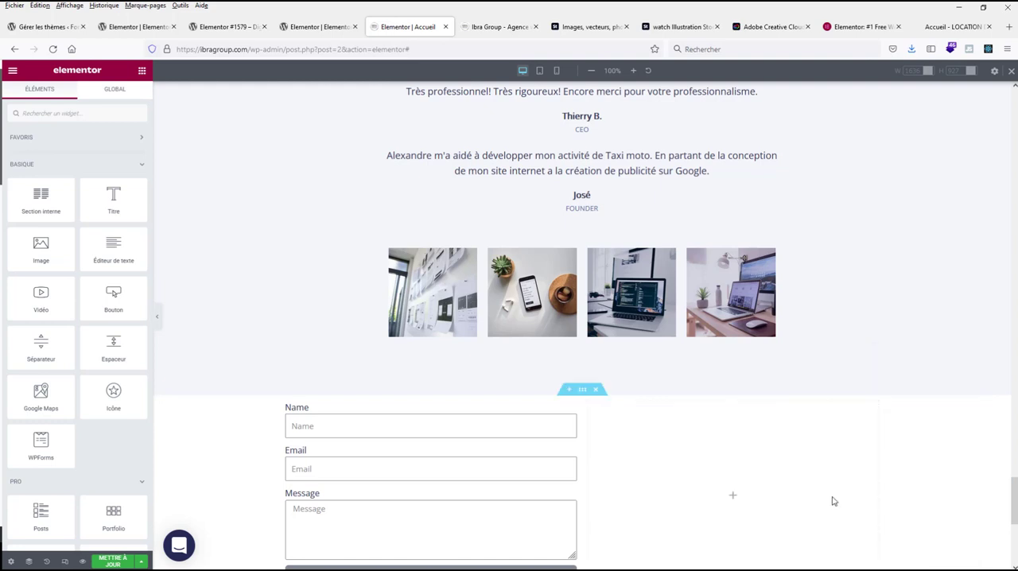
pyautogui.scroll(-2, 414, 438)
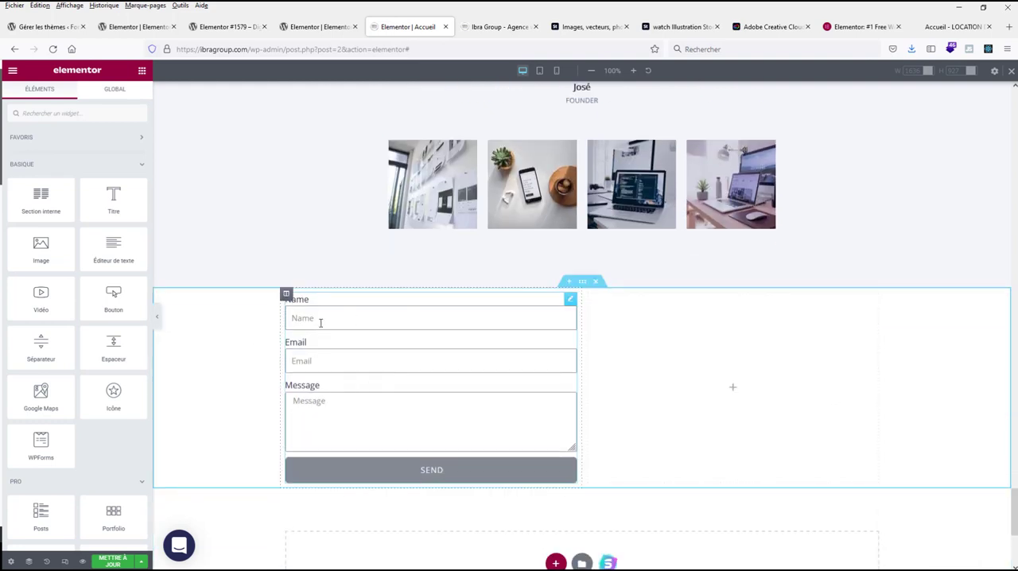
# Step: Rename the form in the first column as "Formulaire"
pyautogui.click(366, 360)
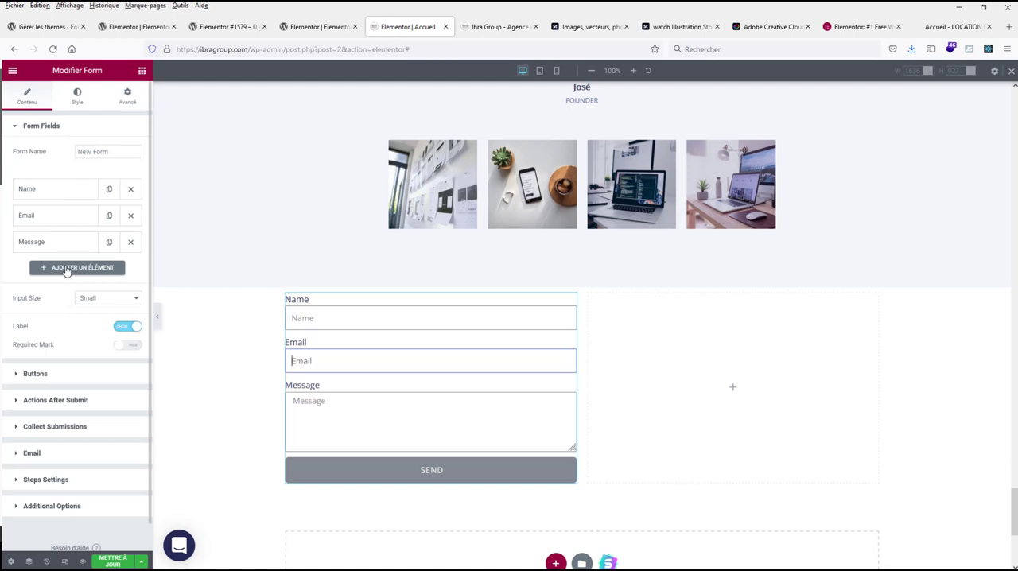
pyautogui.moveTo(120, 152); pyautogui.dragTo(41, 153)
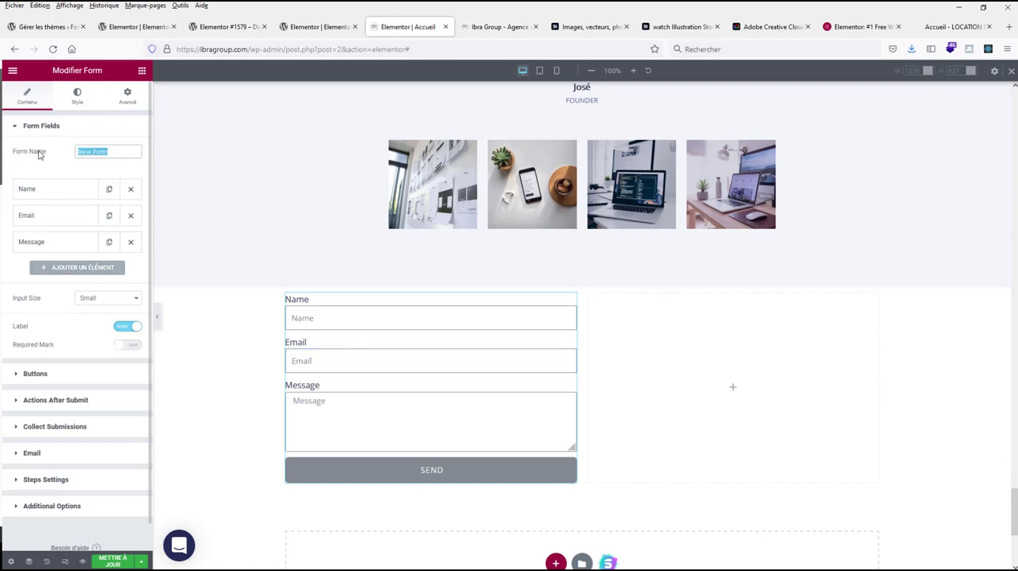
pyautogui.write('Fo')
# Step: Add a new form field after Message and set its type to Step
pyautogui.click(66, 268)
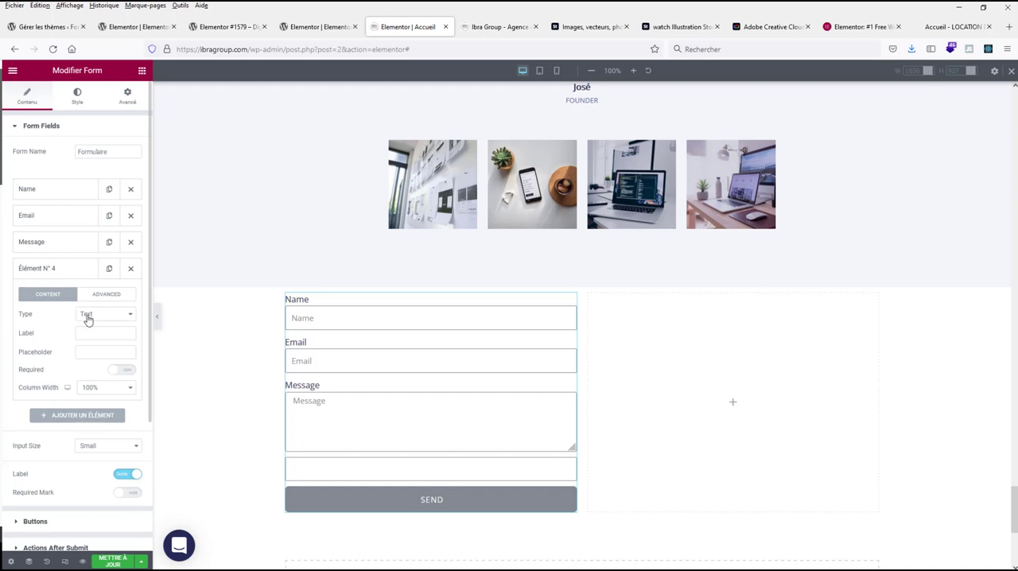
pyautogui.click(88, 317)
pyautogui.scroll(-1, 111, 386)
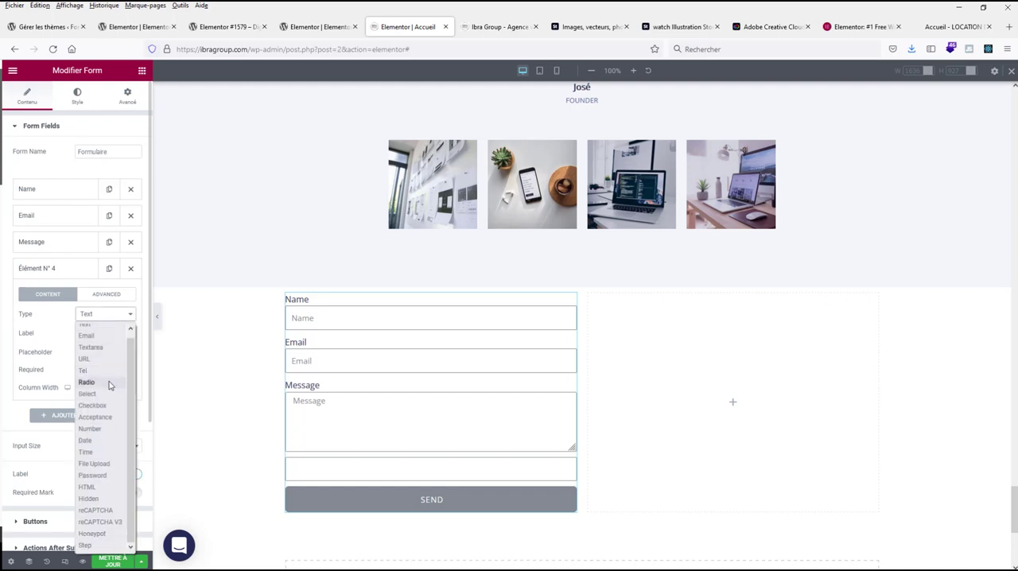
pyautogui.click(101, 547)
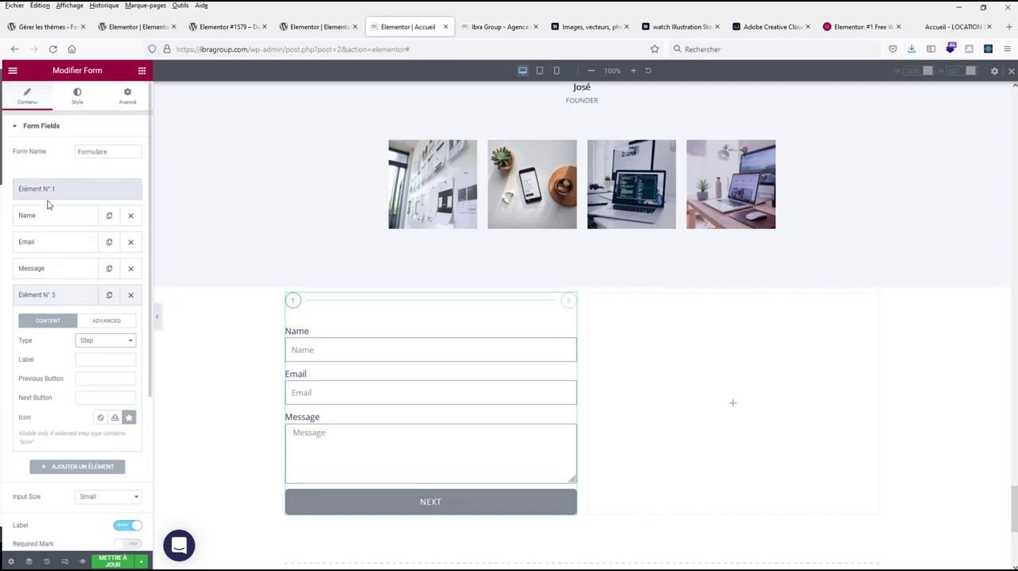
pyautogui.click(64, 296)
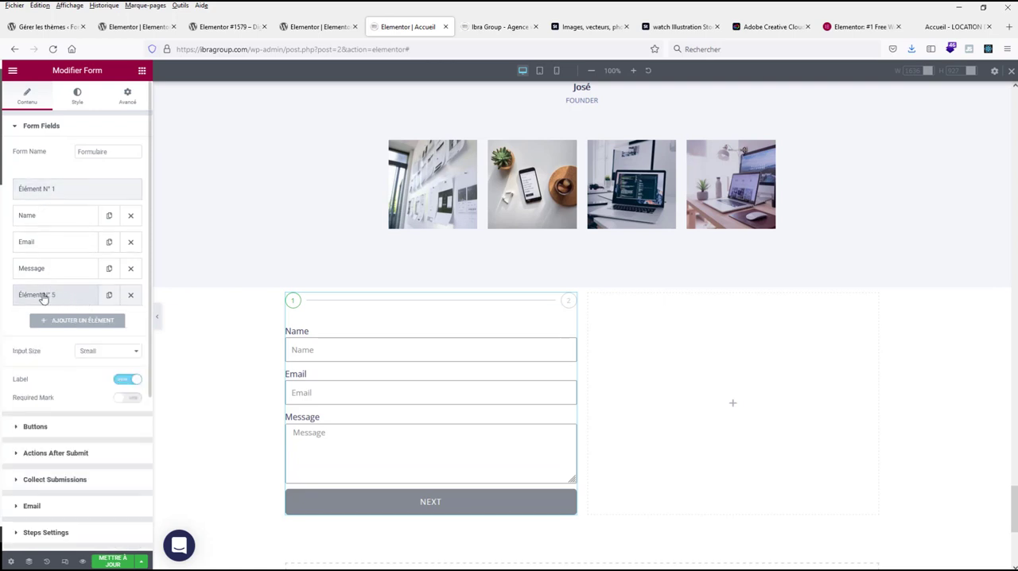
# Step: Clear the Name field's label and set its placeholder to "Nom"
pyautogui.click(40, 219)
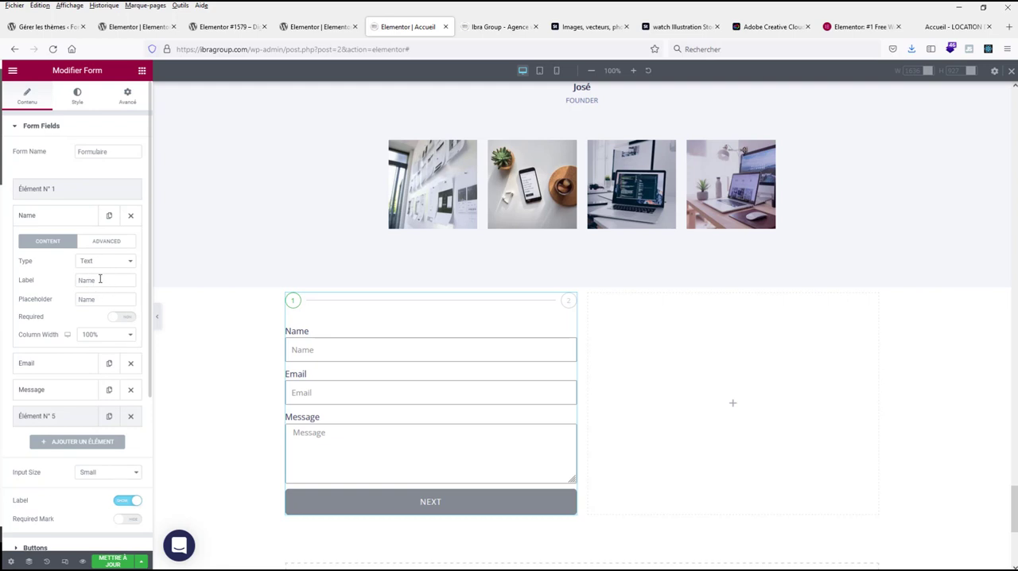
pyautogui.moveTo(99, 279); pyautogui.dragTo(25, 282)
pyautogui.press('BackSpace')
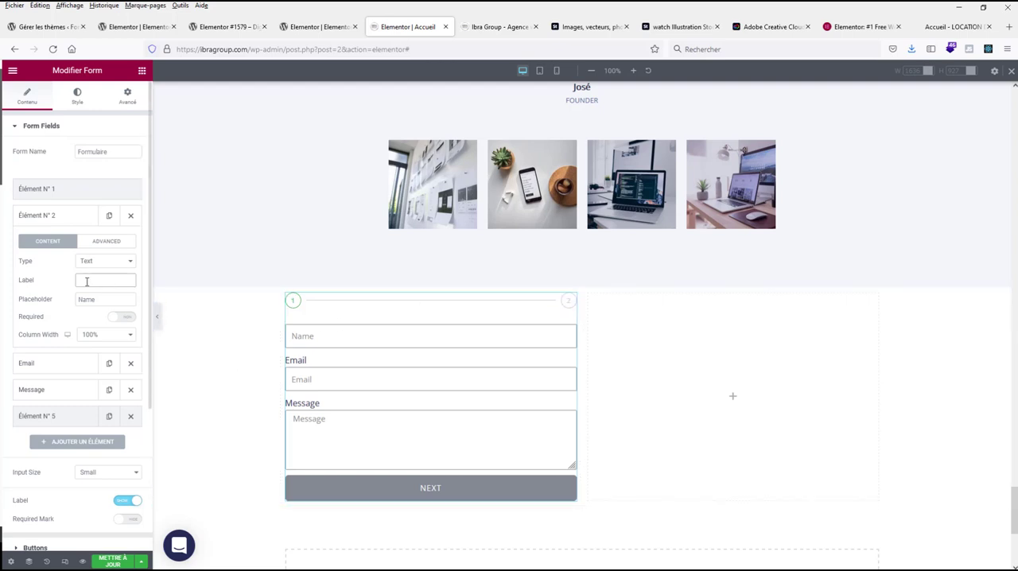
pyautogui.moveTo(98, 300); pyautogui.dragTo(78, 301)
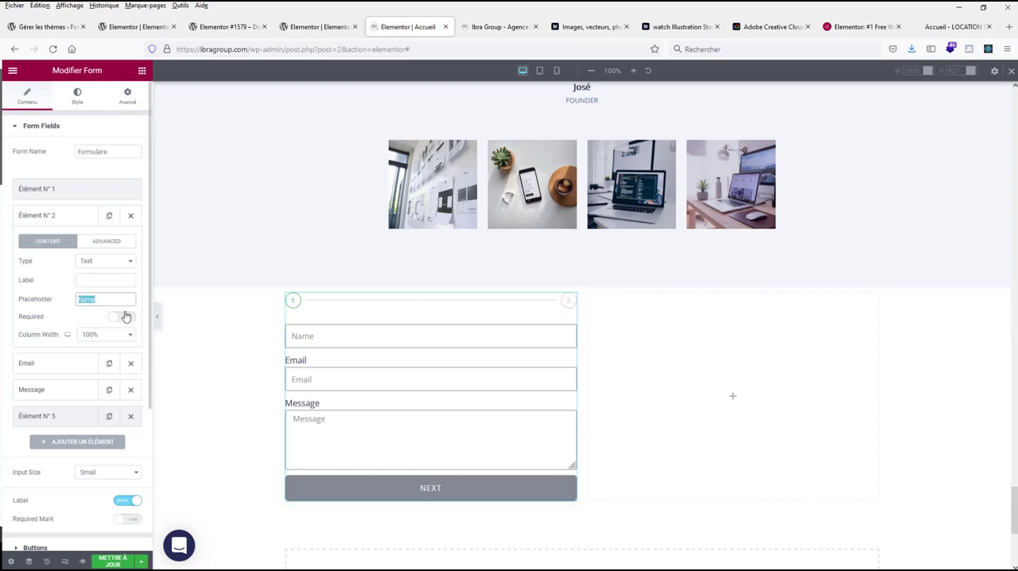
pyautogui.write('Nom')
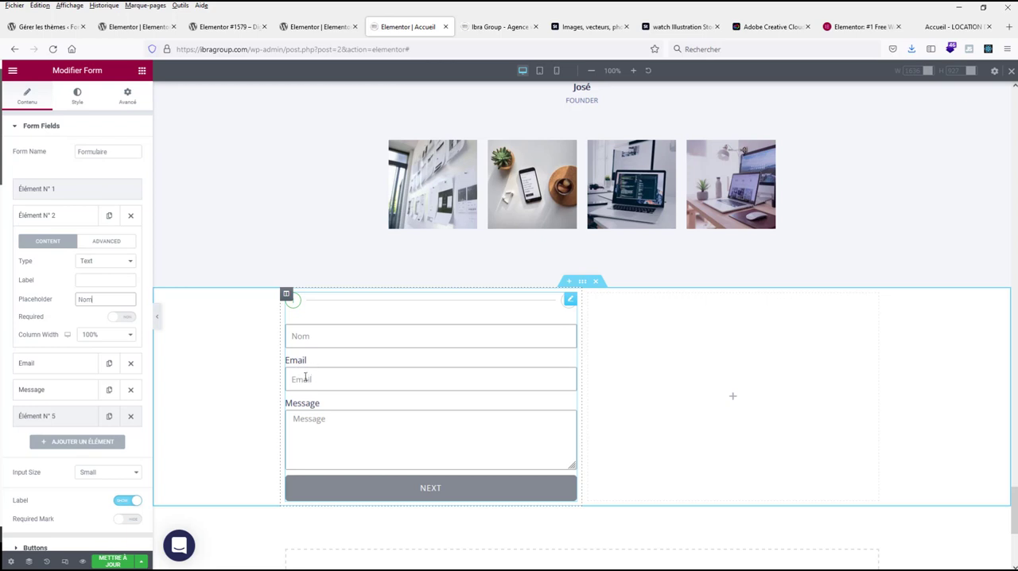
pyautogui.click(68, 217)
# Step: Remove the label of the Email field, keeping its placeholder
pyautogui.click(50, 244)
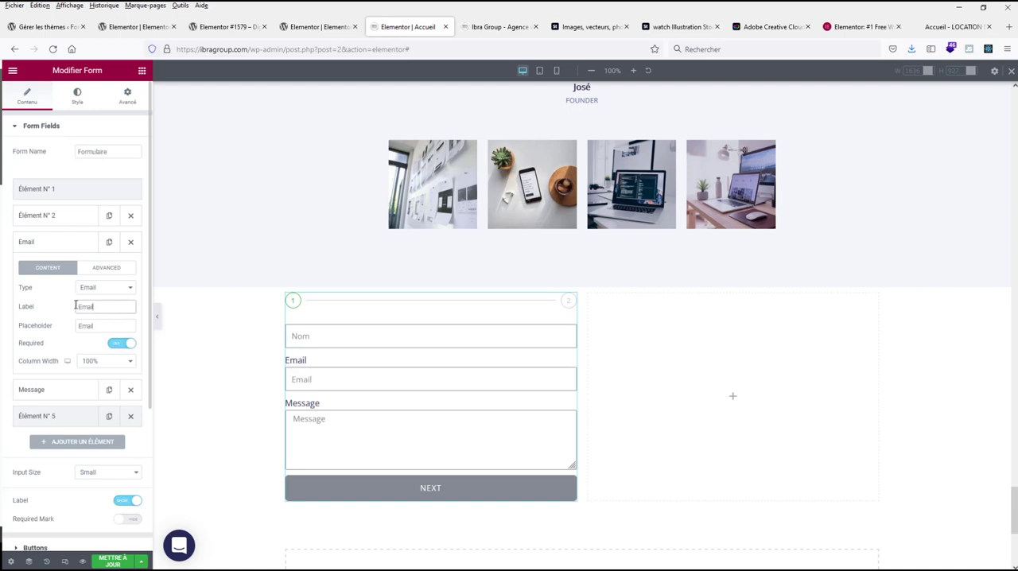
pyautogui.moveTo(114, 310); pyautogui.dragTo(69, 309)
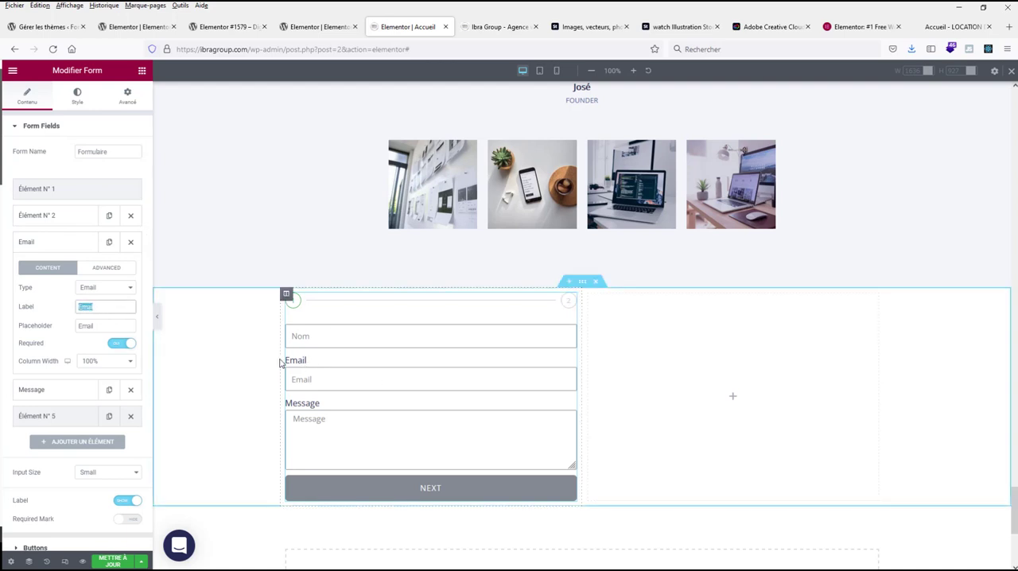
pyautogui.press('BackSpace')
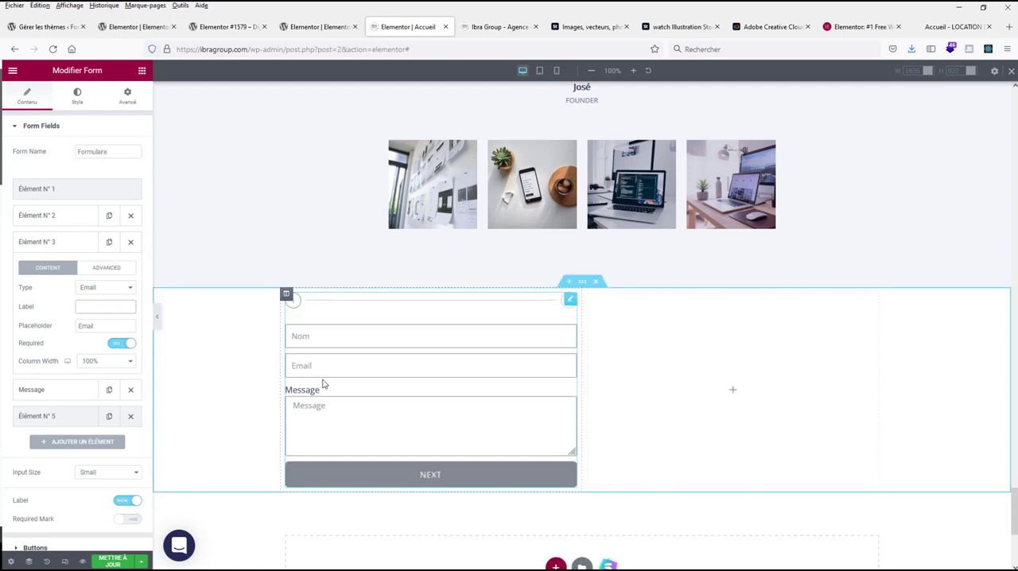
pyautogui.click(51, 242)
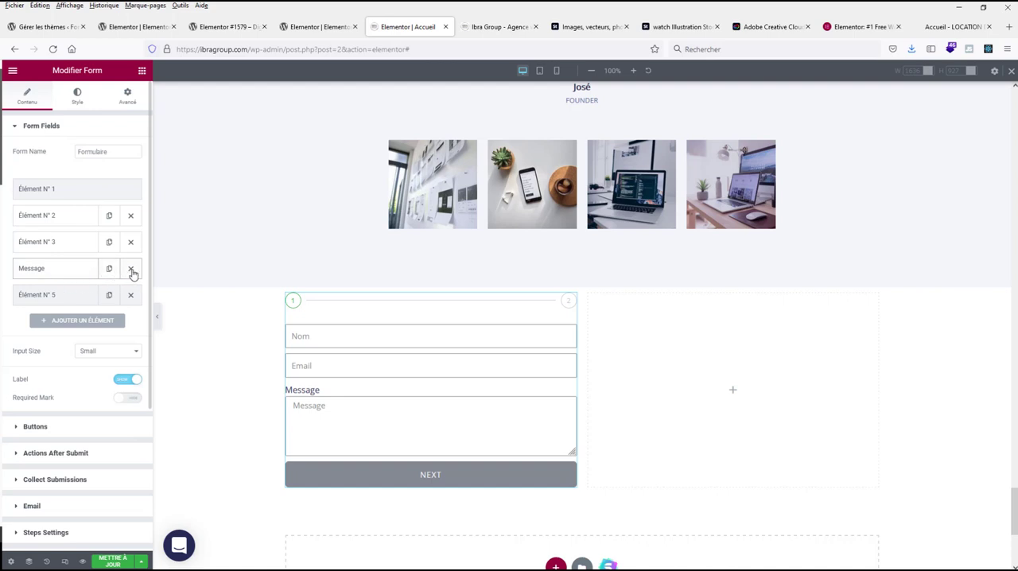
# Step: Move the Message field below the second Step element so it belongs to the form's second step
pyautogui.moveTo(50, 272); pyautogui.dragTo(50, 305)
pyautogui.click(44, 268)
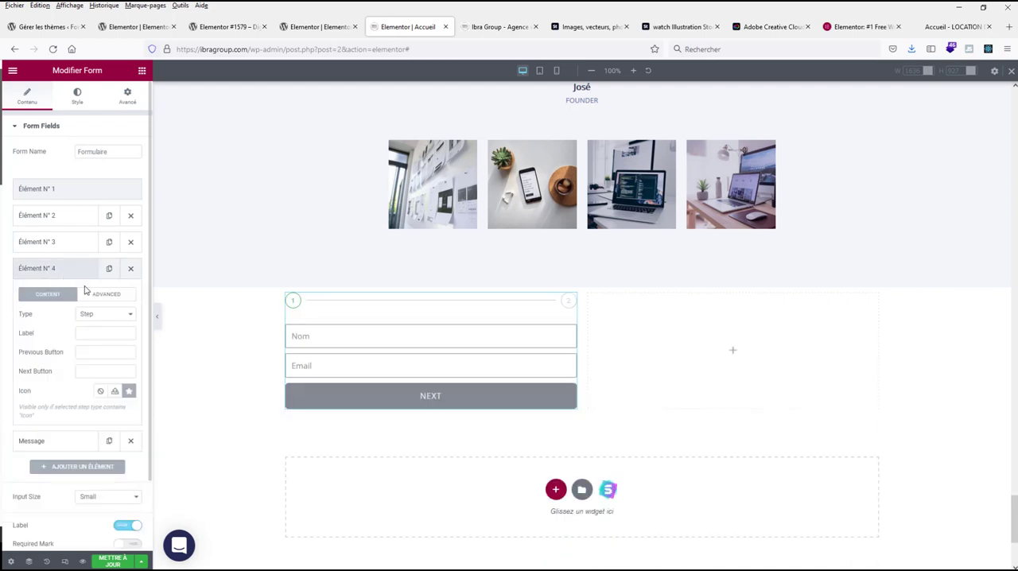
pyautogui.click(46, 272)
pyautogui.click(45, 272)
pyautogui.click(46, 271)
pyautogui.click(46, 271)
pyautogui.click(46, 272)
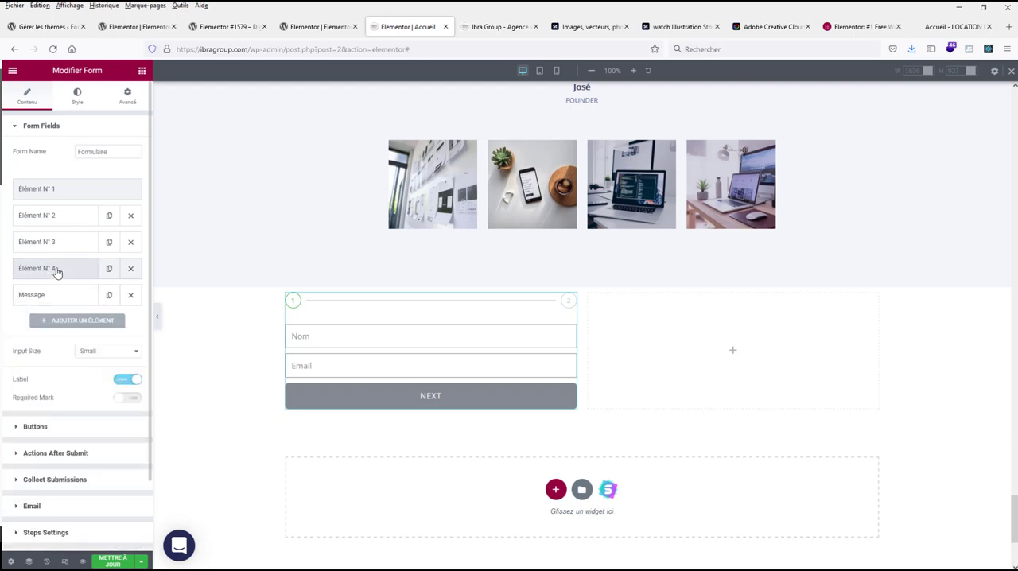
pyautogui.click(56, 272)
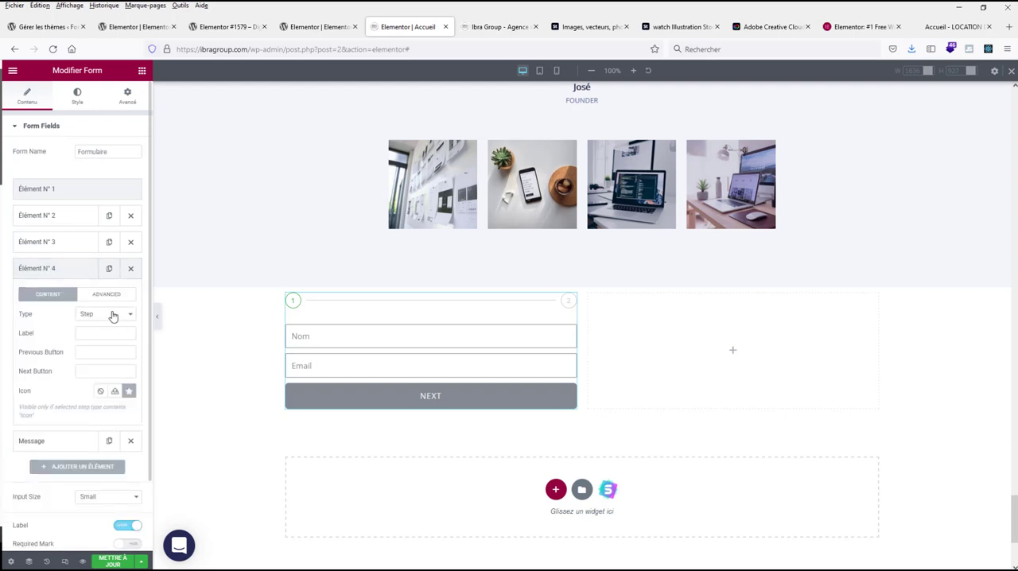
pyautogui.click(91, 372)
pyautogui.write('S')
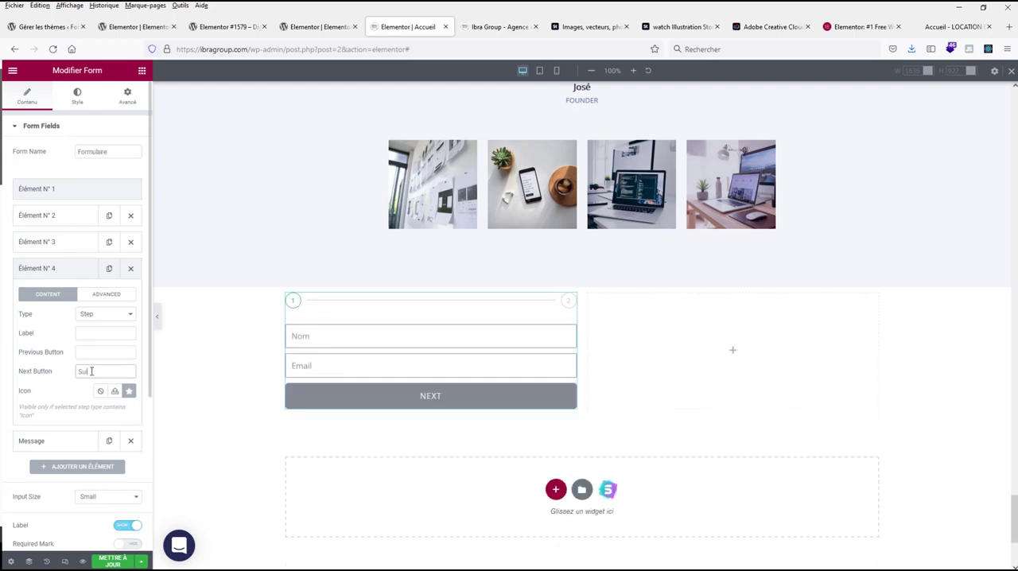
pyautogui.press('BackSpace')
pyautogui.click(110, 296)
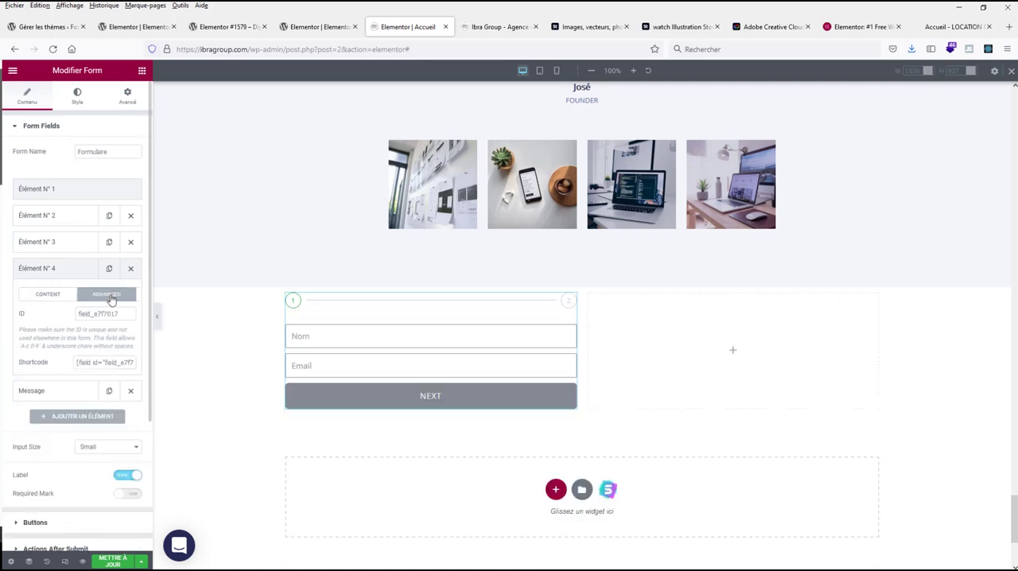
pyautogui.click(49, 293)
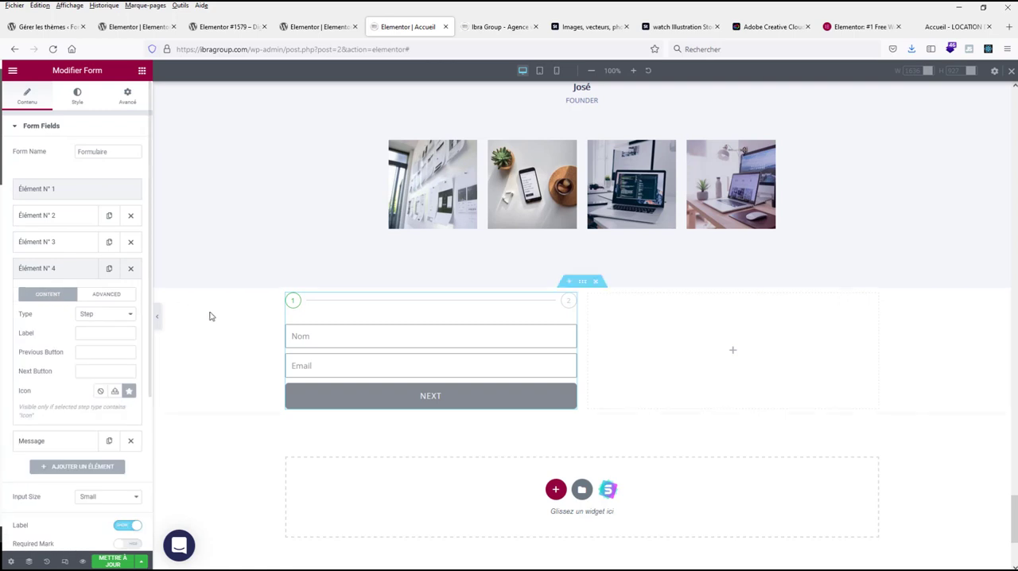
pyautogui.click(49, 271)
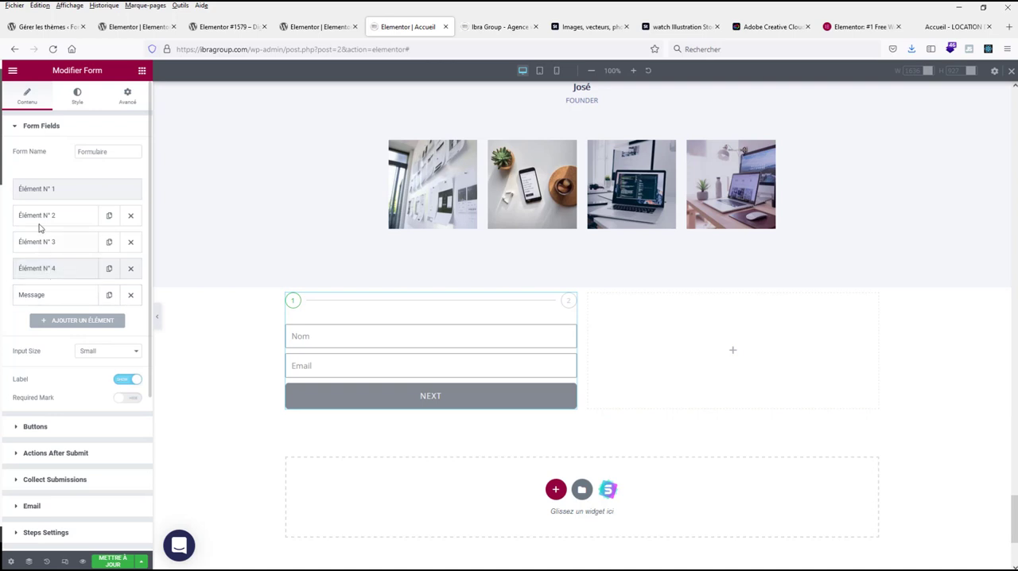
pyautogui.click(53, 272)
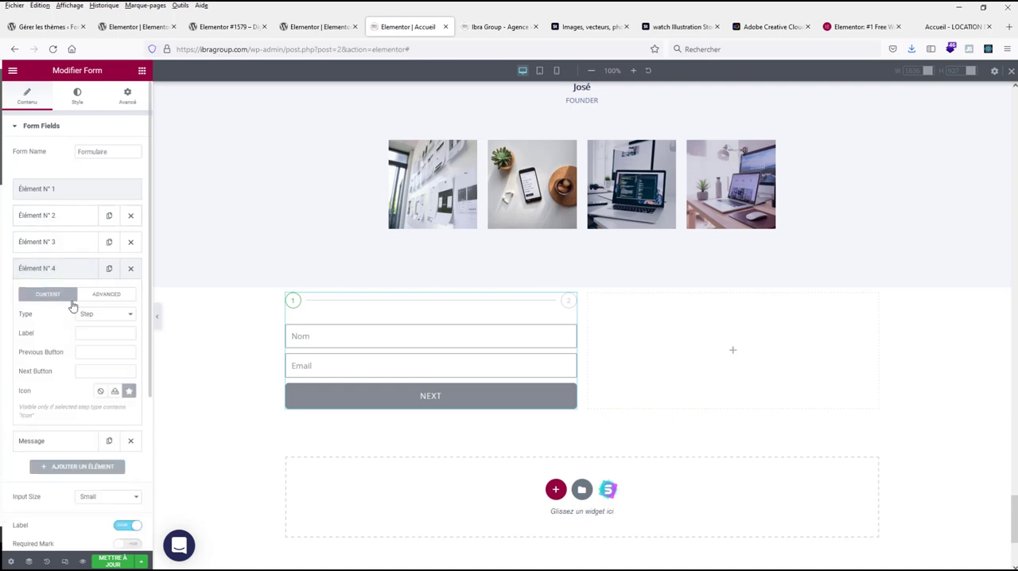
pyautogui.click(59, 272)
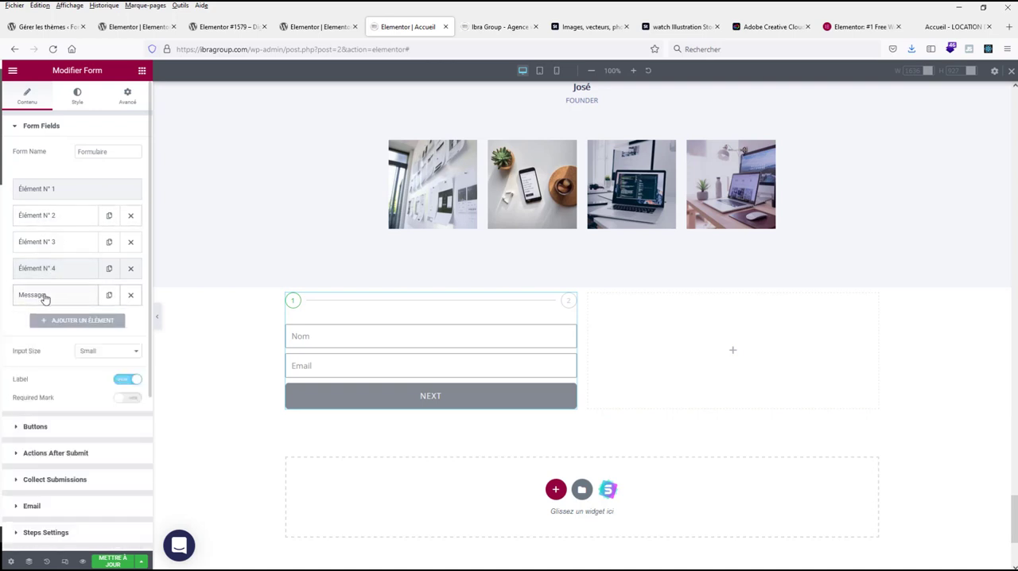
# Step: Add a new form field after Message and set its type to Checkbox
pyautogui.click(62, 322)
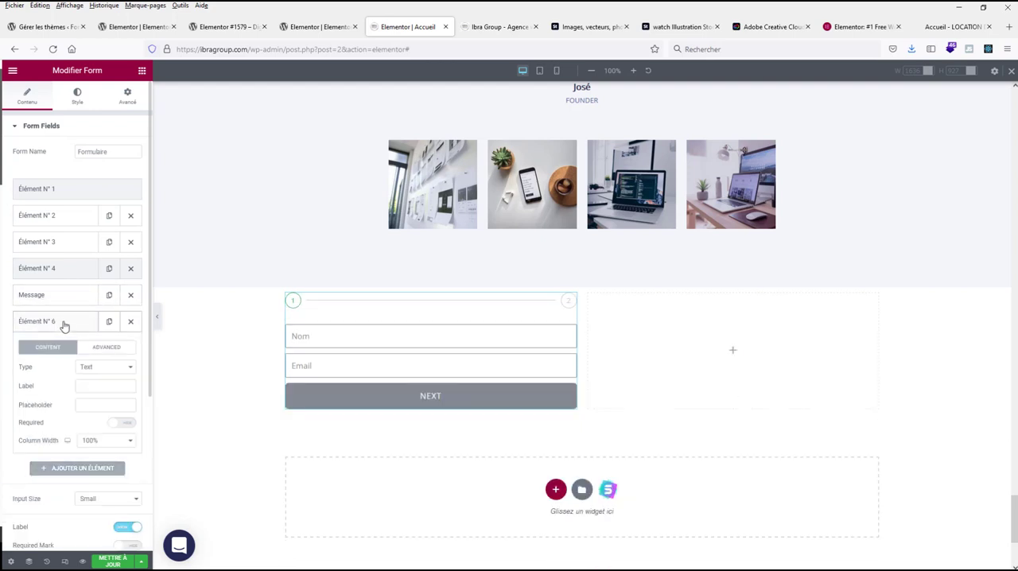
pyautogui.click(100, 367)
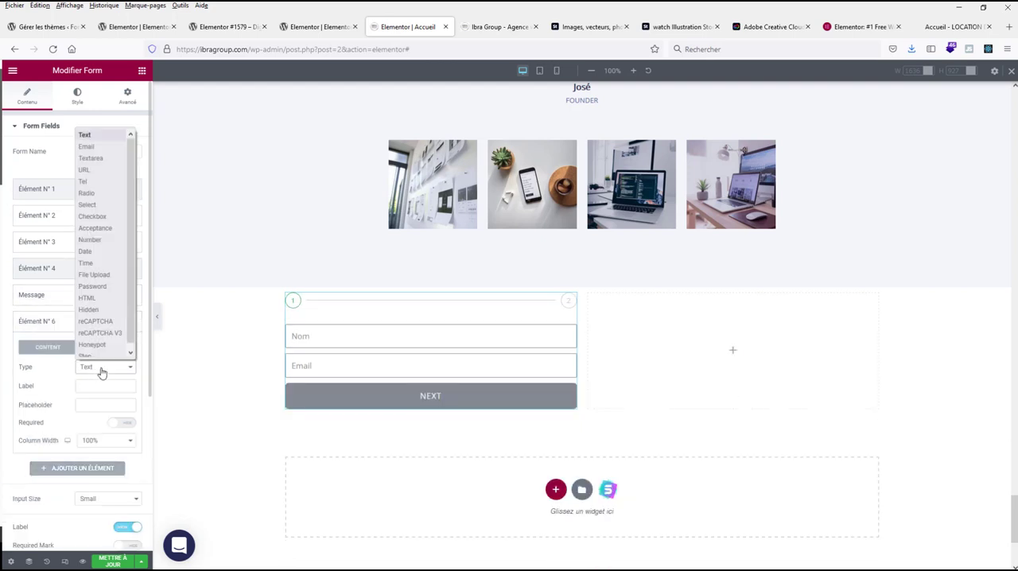
pyautogui.click(93, 212)
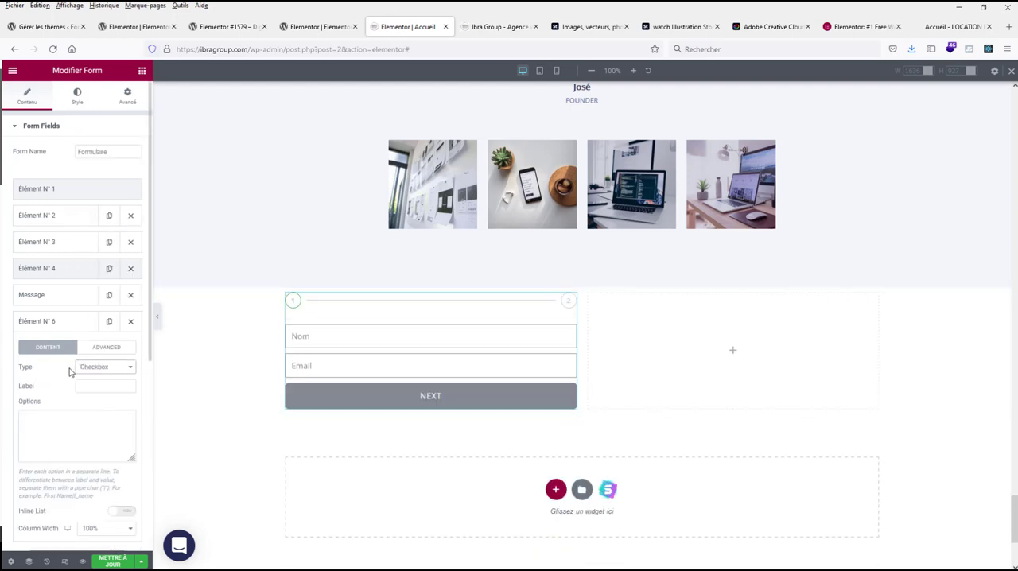
# Step: Enter the checkbox field's options on separate lines: "Site web", "site eCommerce", "Site eLearning" and "Intranet"
pyautogui.click(61, 434)
pyautogui.write('Créé')
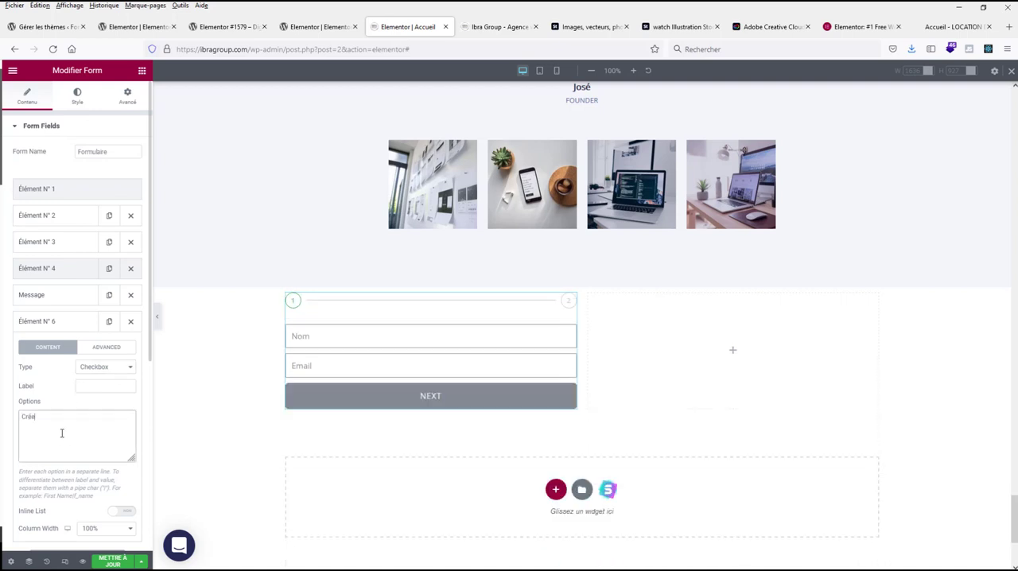
pyautogui.press('BackSpace')
pyautogui.press('BackSpace')
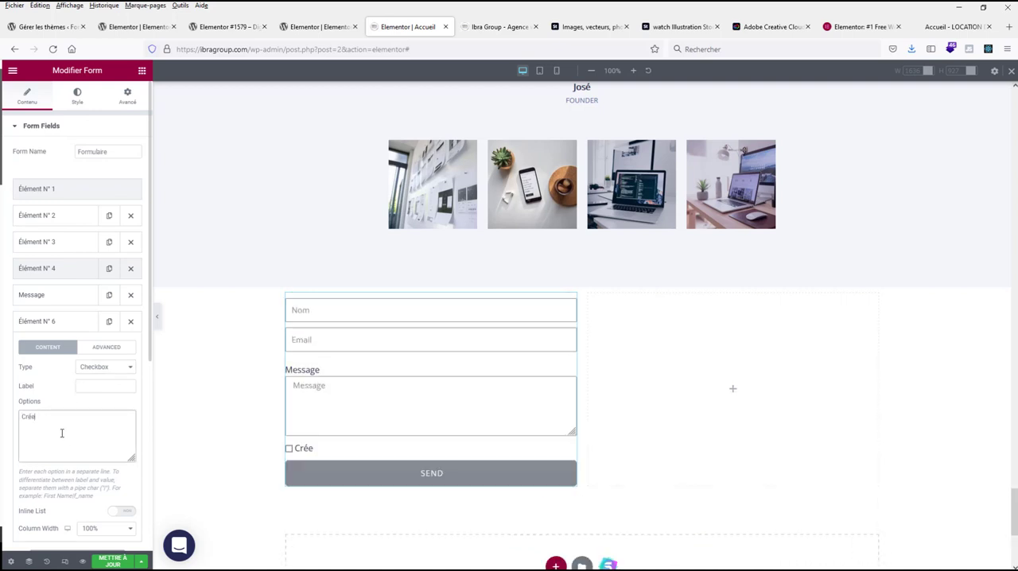
pyautogui.write('tion de site inter')
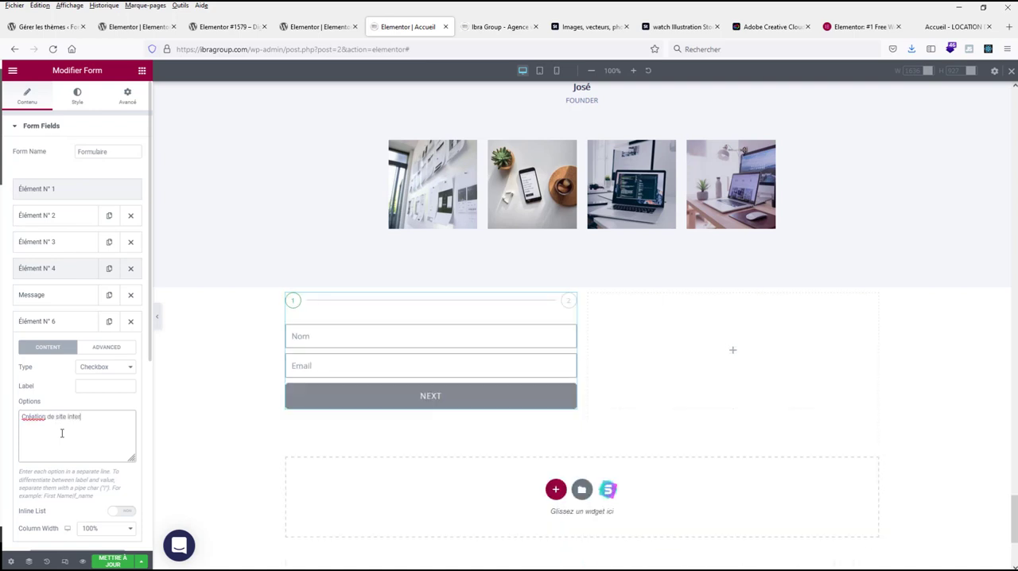
pyautogui.press('BackSpace')
pyautogui.press('BackSpace')
pyautogui.press('BackSpace')
pyautogui.press('BackSpace')
pyautogui.press('BackSpace')
pyautogui.press('BackSpace')
pyautogui.press('BackSpace')
pyautogui.press('BackSpace')
pyautogui.press('BackSpace')
pyautogui.press('BackSpace')
pyautogui.write('site')
pyautogui.write('rce')
pyautogui.moveTo(49, 417); pyautogui.dragTo(21, 417)
pyautogui.press('BackSpace')
pyautogui.write('Intranet')
# Step: Preview the form without the editing panel, try advancing with the fields empty, and return to editing
pyautogui.scroll(-1, 417, 390)
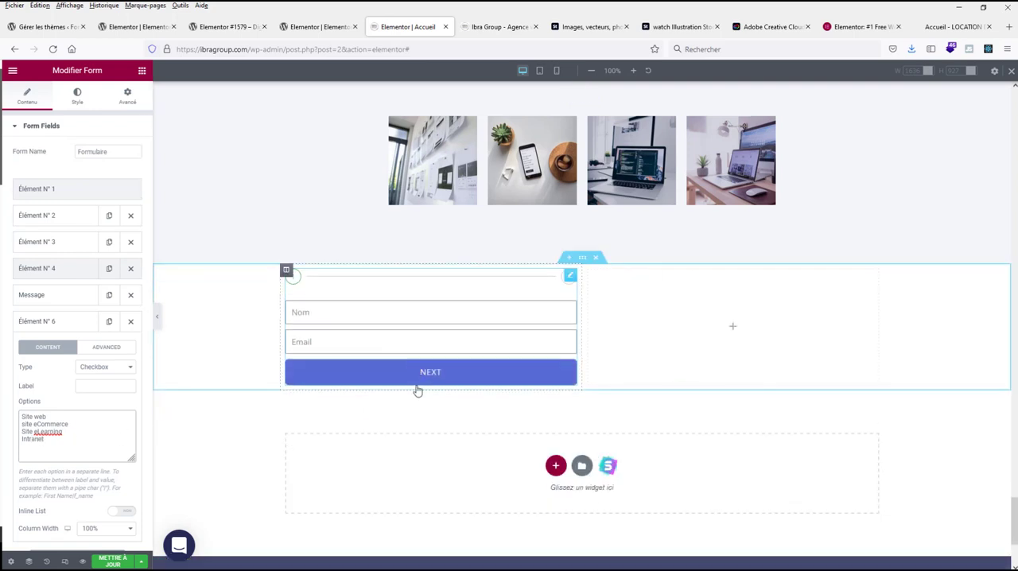
pyautogui.scroll(-1, 417, 391)
pyautogui.scroll(1, 329, 364)
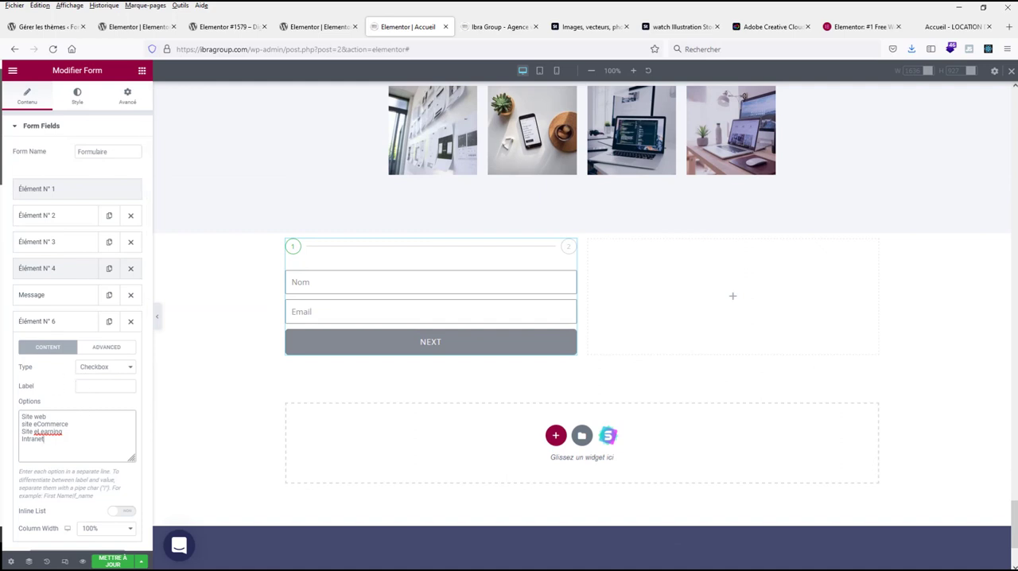
pyautogui.click(156, 316)
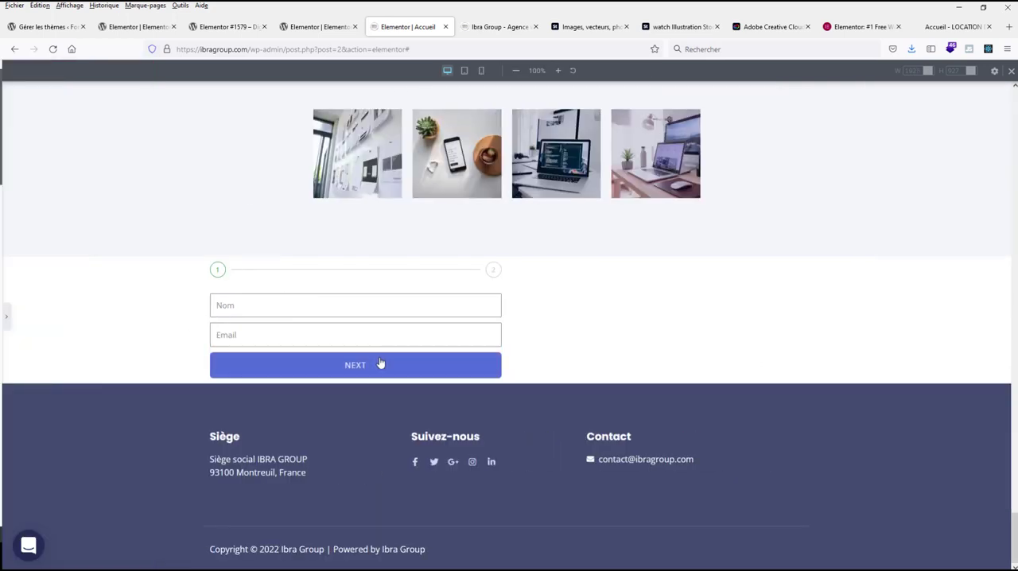
pyautogui.click(347, 363)
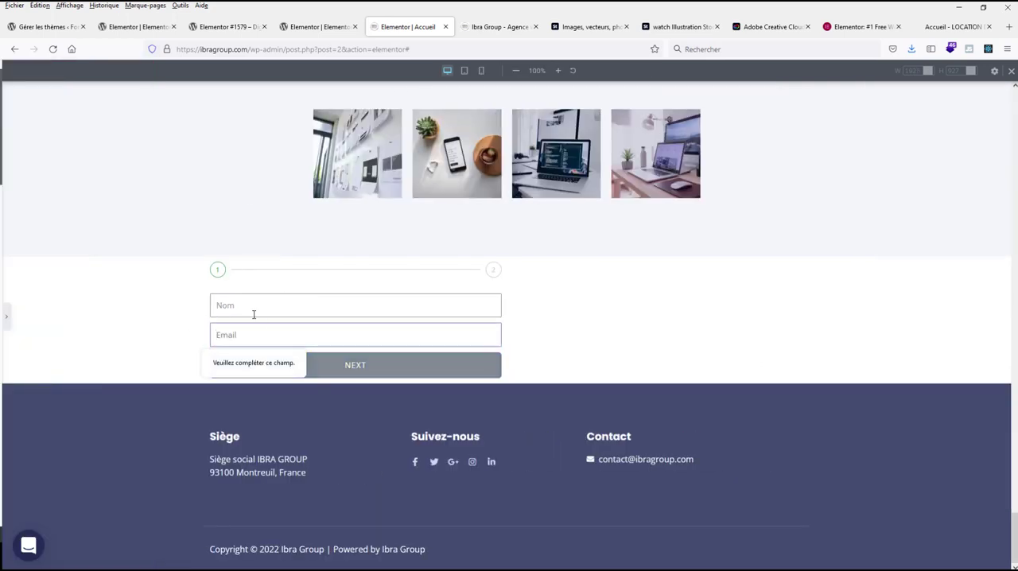
pyautogui.click(8, 317)
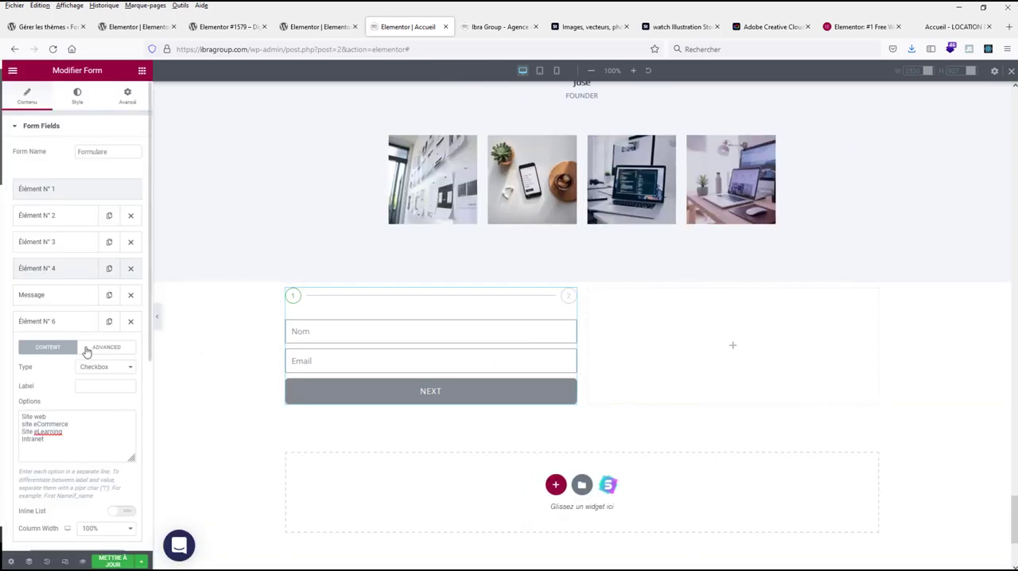
# Step: Fill in a test name and email address in the form and advance to its second step
pyautogui.click(318, 331)
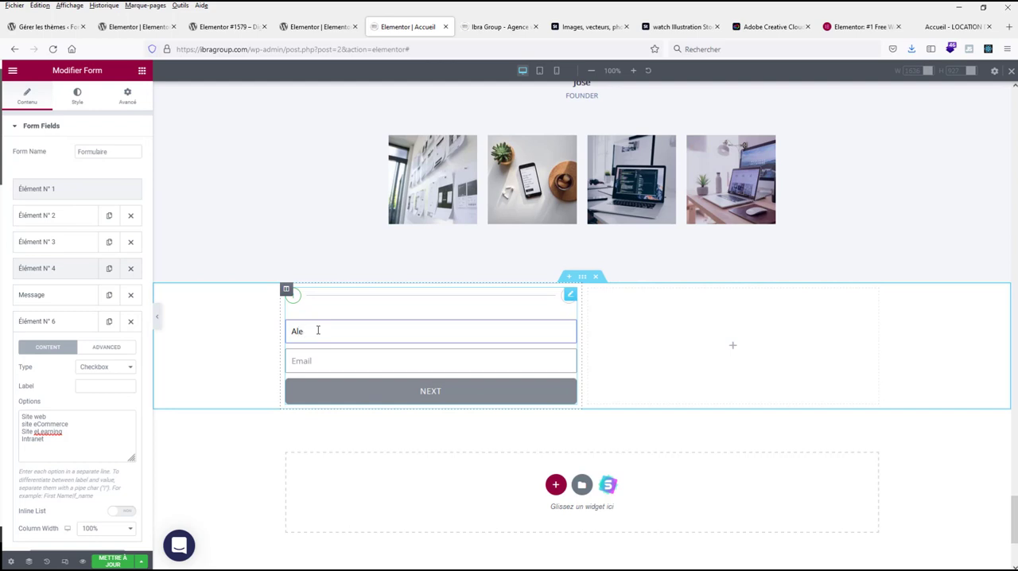
pyautogui.press('Tab')
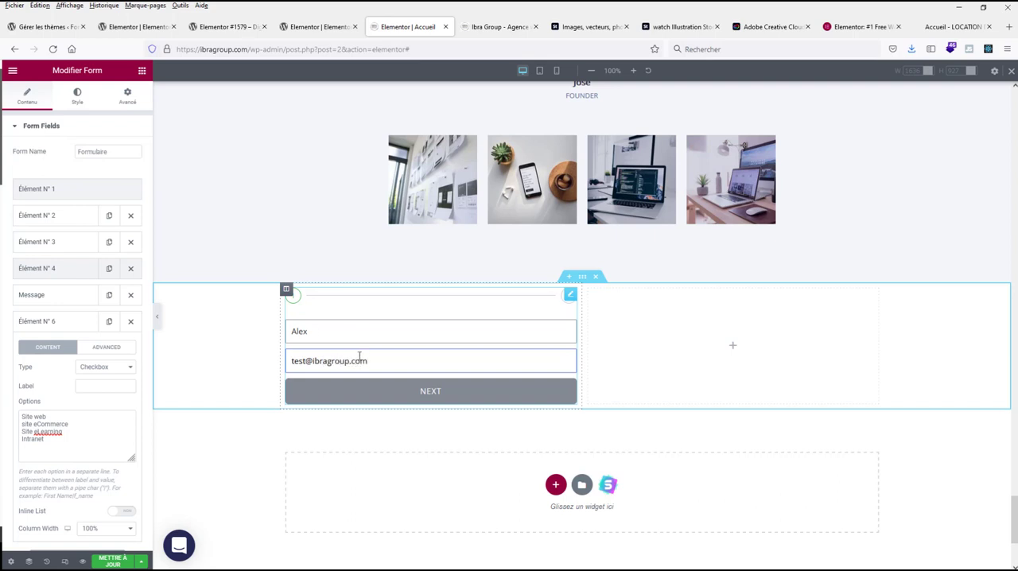
pyautogui.click(446, 397)
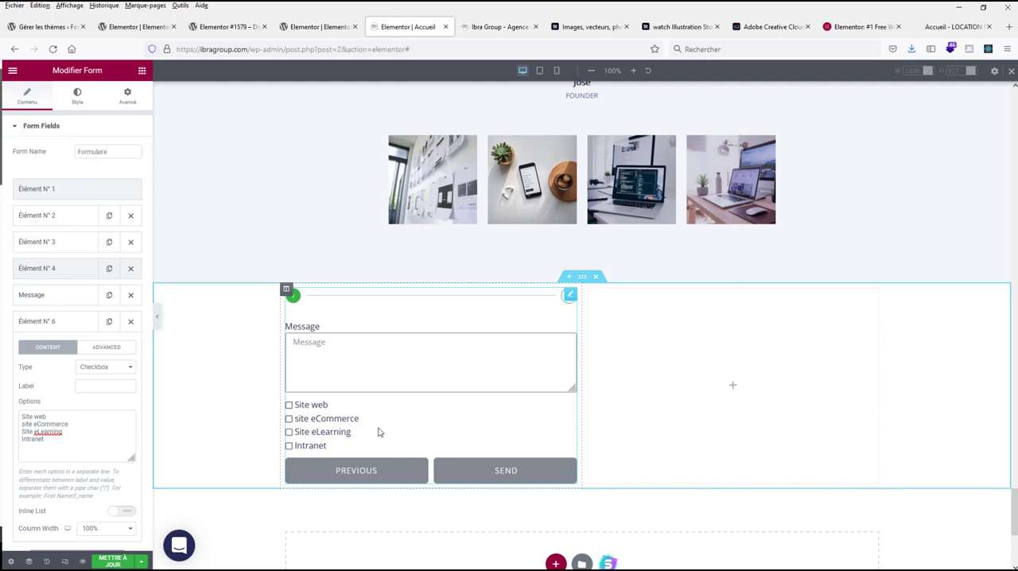
# Step: Enable Inline List for the checkbox options and refill the test name and email to check the second step
pyautogui.scroll(-1, 357, 414)
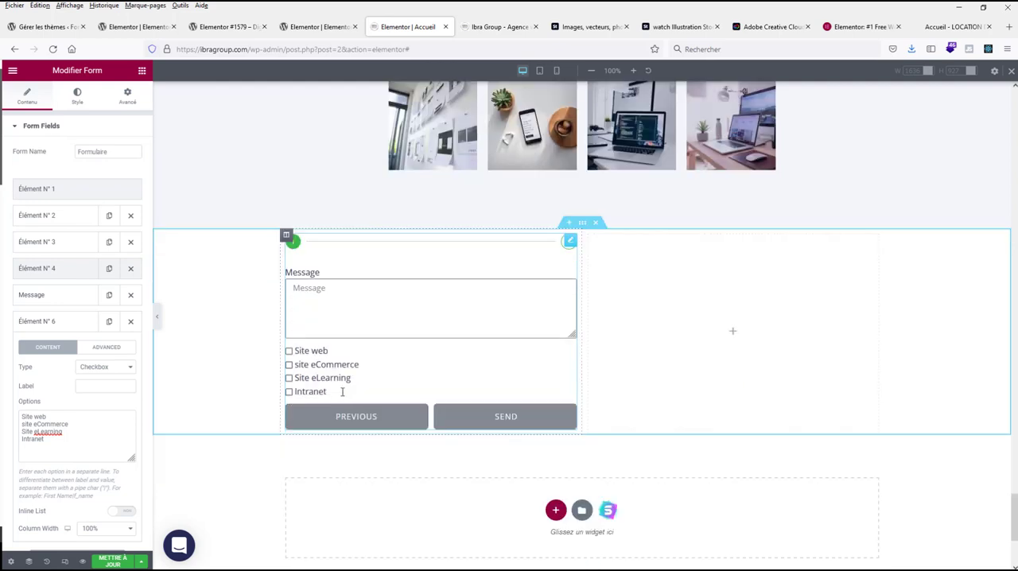
pyautogui.click(124, 513)
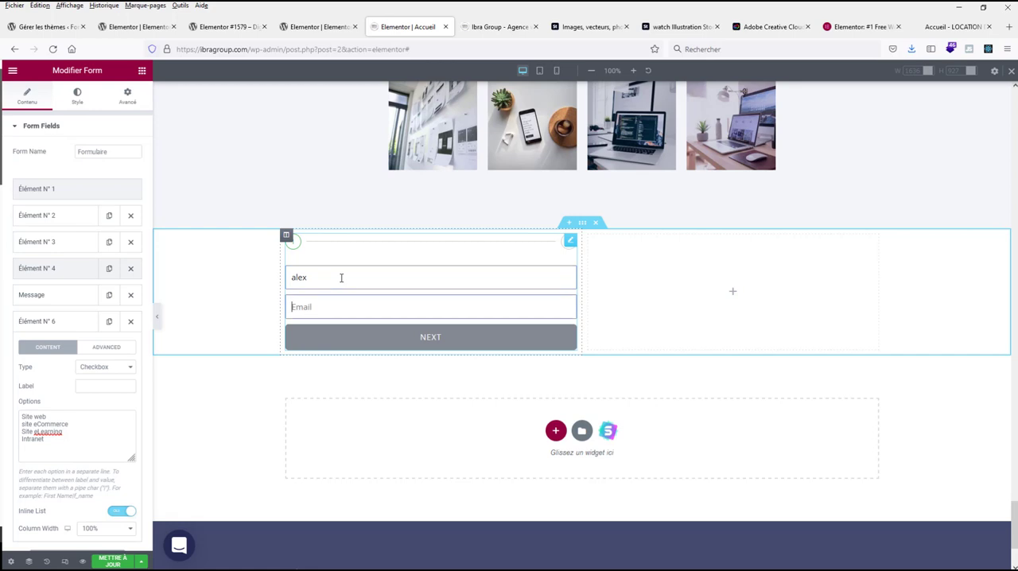
pyautogui.hotkey('ctrl', 'a')
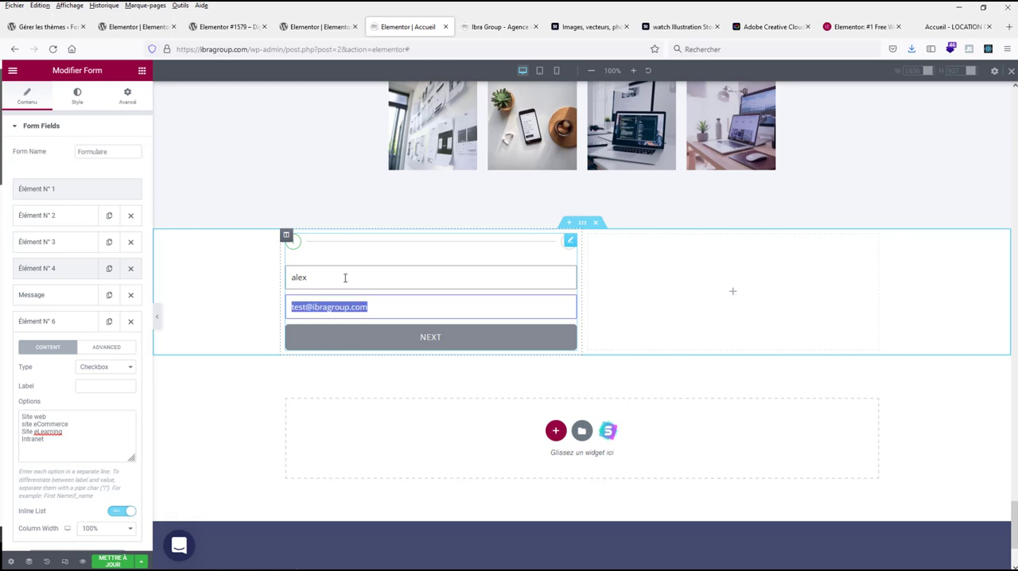
pyautogui.click(398, 337)
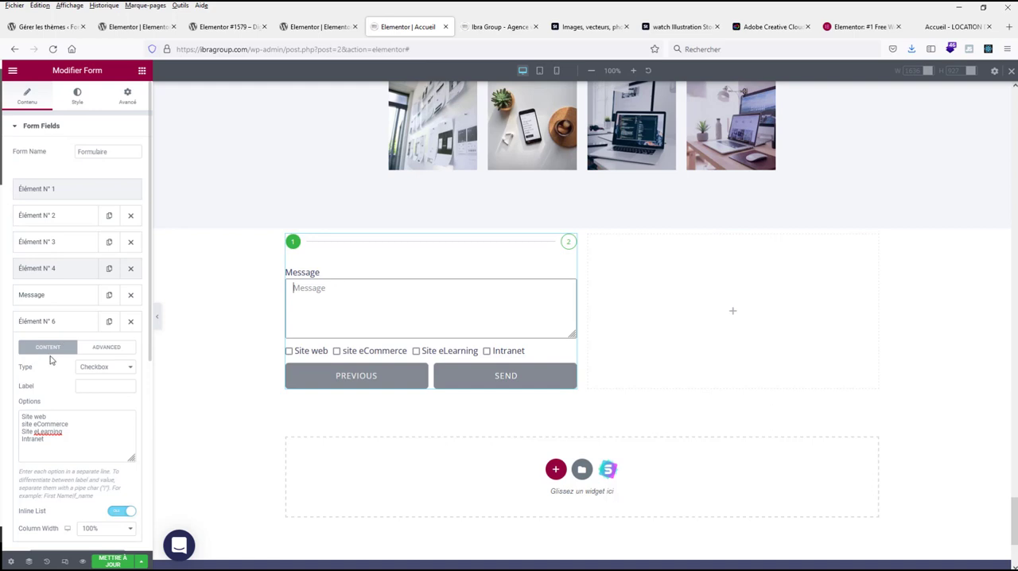
# Step: Collapse the checkbox field's settings and set the form's Next step button text to "Suivant"
pyautogui.click(39, 321)
pyautogui.click(44, 298)
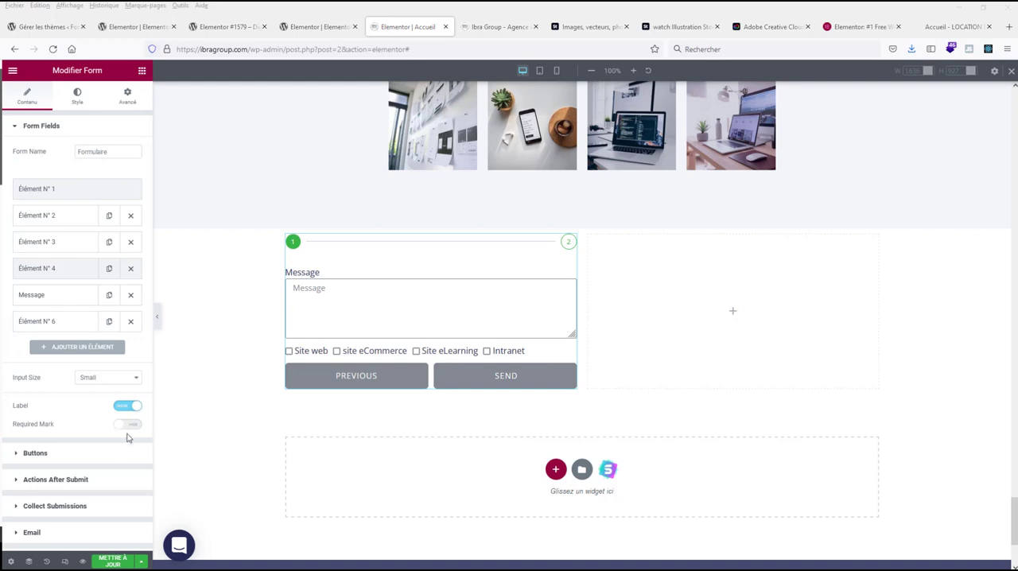
pyautogui.scroll(-3, 128, 439)
pyautogui.click(32, 359)
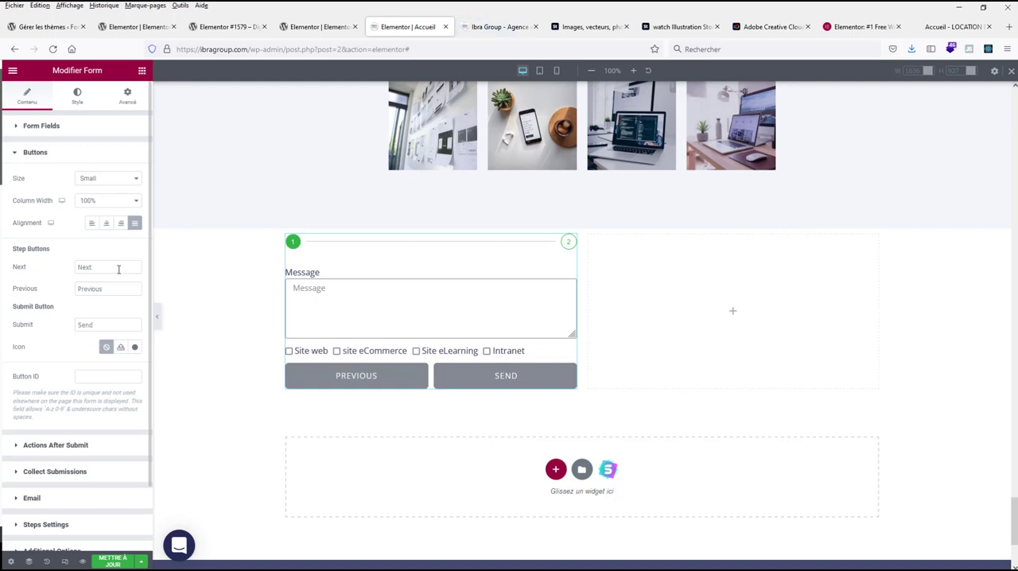
pyautogui.moveTo(100, 266); pyautogui.dragTo(54, 271)
pyautogui.write('Suivant')
# Step: Replace the Previous step button's text with "Précédent"
pyautogui.doubleClick(89, 291)
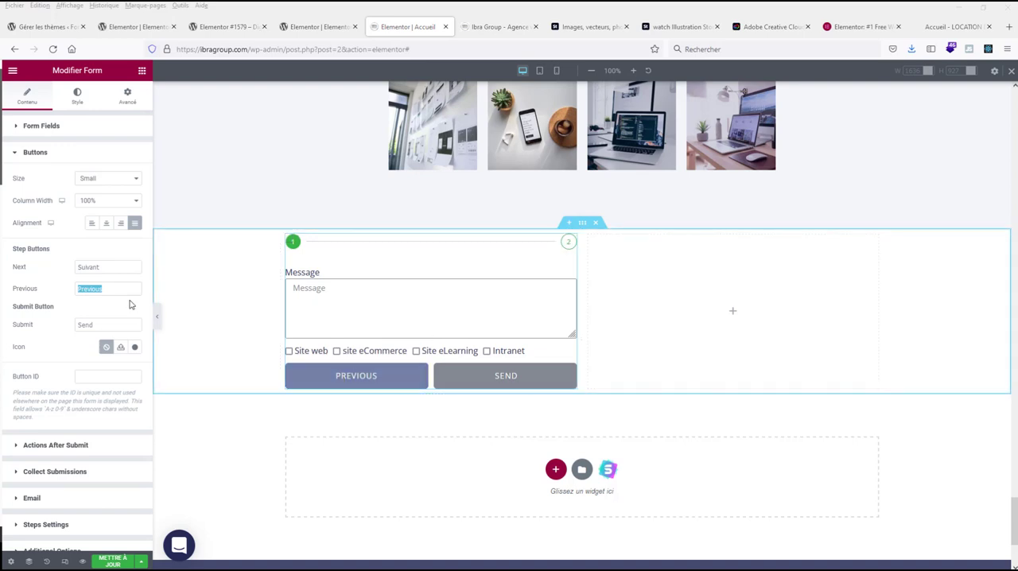
pyautogui.click(112, 288)
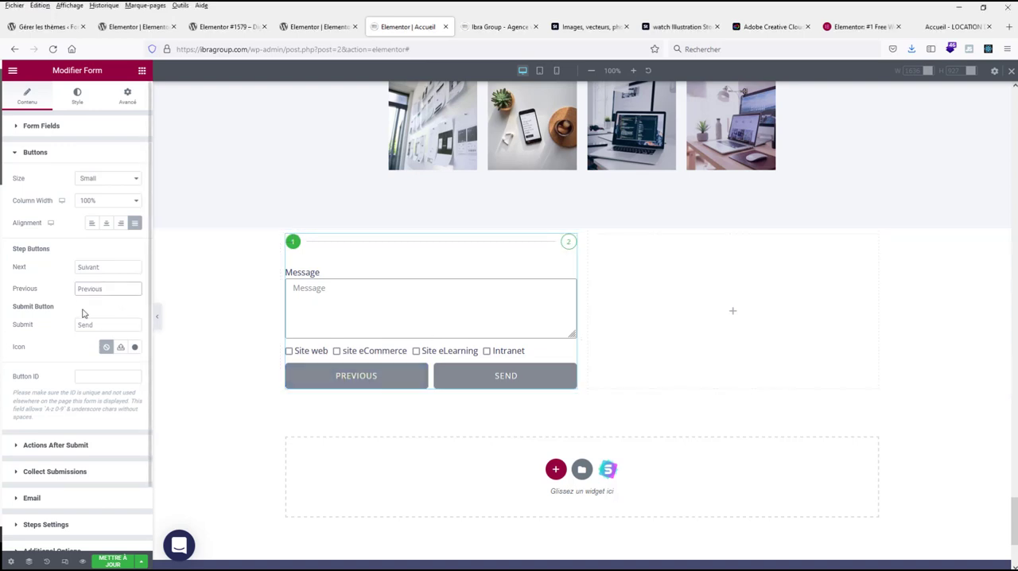
pyautogui.write('Précédent')
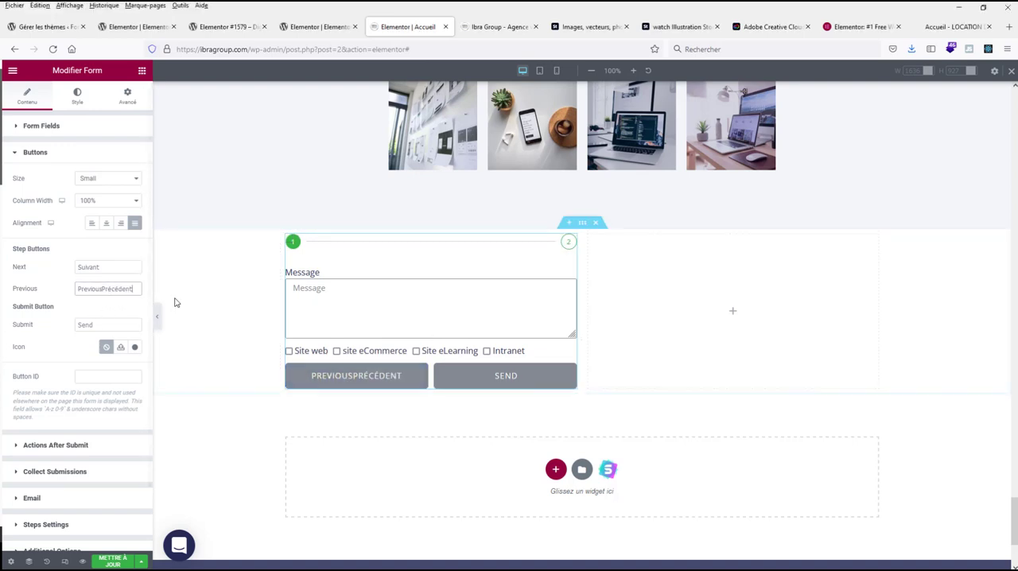
pyautogui.moveTo(101, 288); pyautogui.dragTo(77, 288)
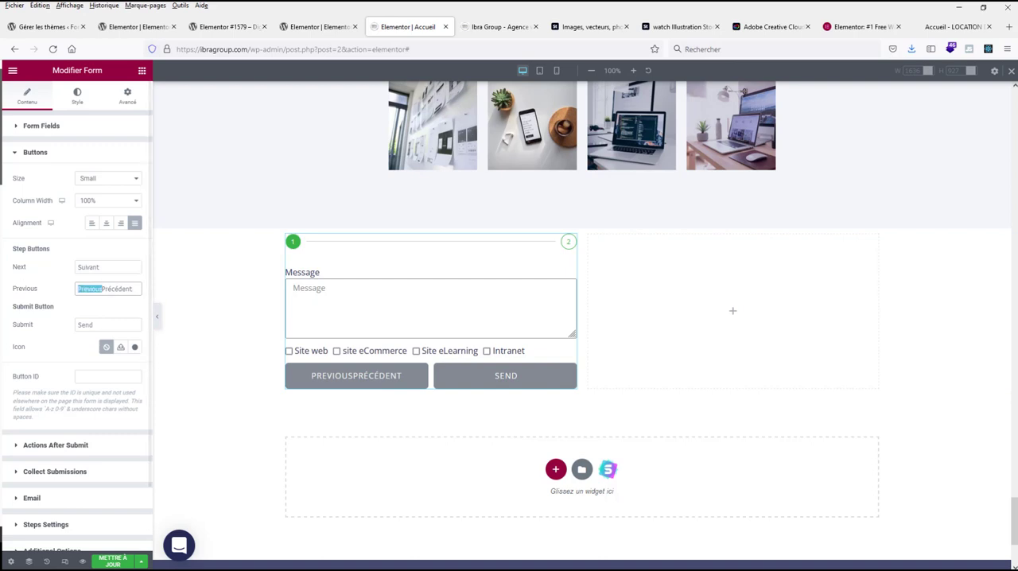
pyautogui.press('BackSpace')
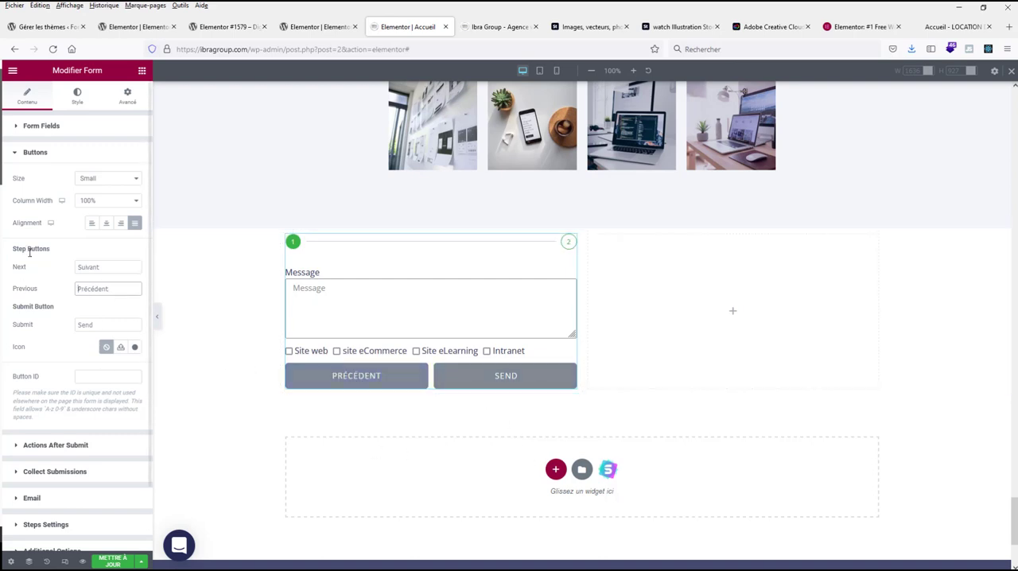
# Step: Change the submit button's text to "Envoyer"
pyautogui.moveTo(103, 323); pyautogui.dragTo(49, 333)
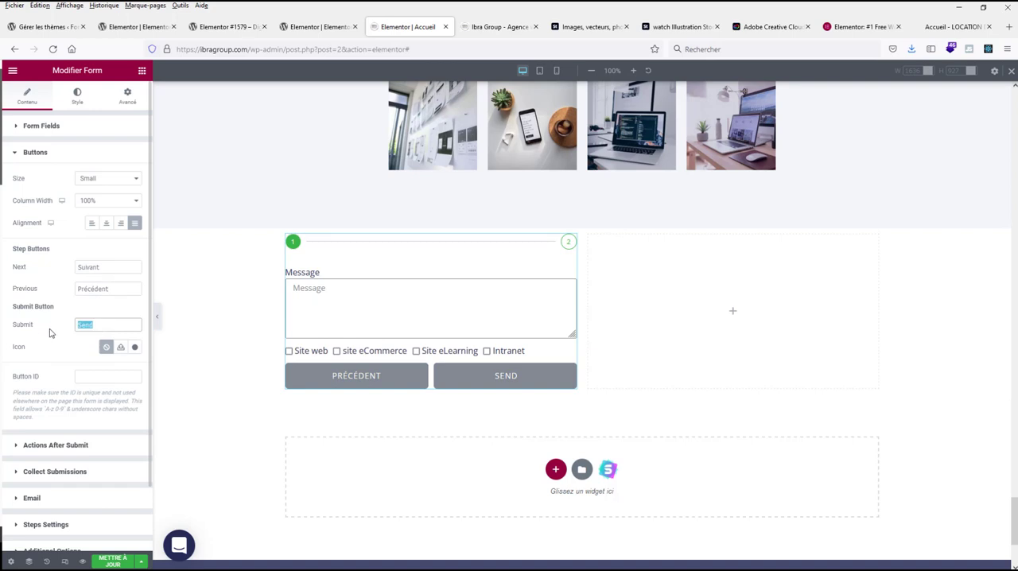
pyautogui.press('BackSpace')
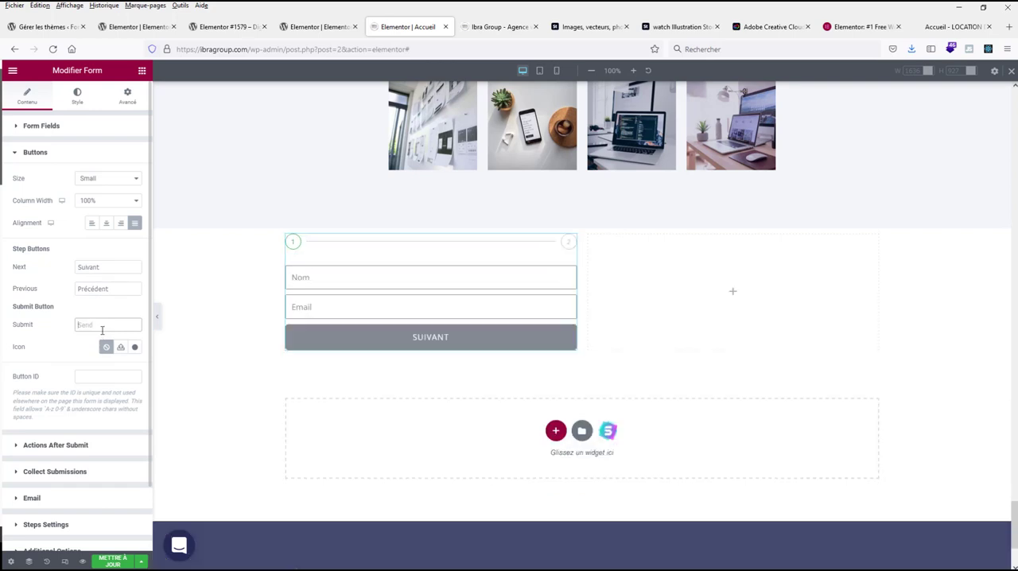
pyautogui.write('Envoyer')
# Step: Insert the right-pointing angle icon from the icon library into the submit button
pyautogui.click(136, 348)
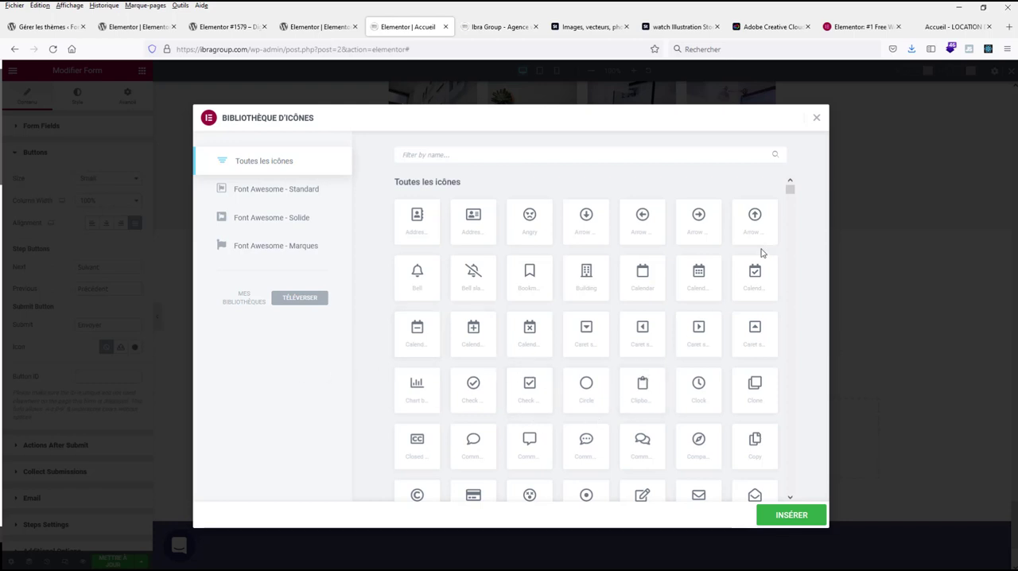
pyautogui.moveTo(796, 191); pyautogui.dragTo(791, 219)
pyautogui.click(531, 284)
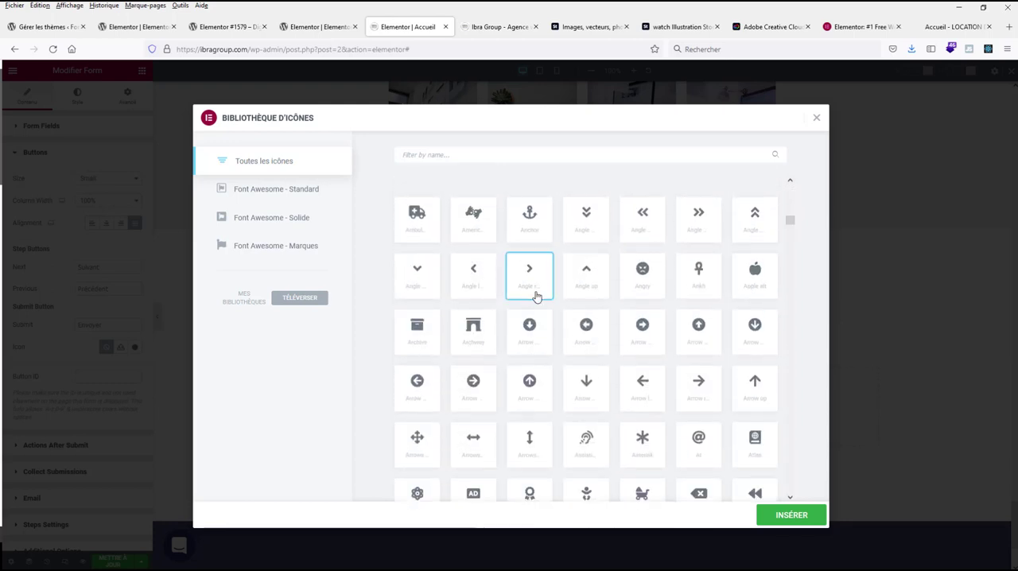
pyautogui.click(791, 516)
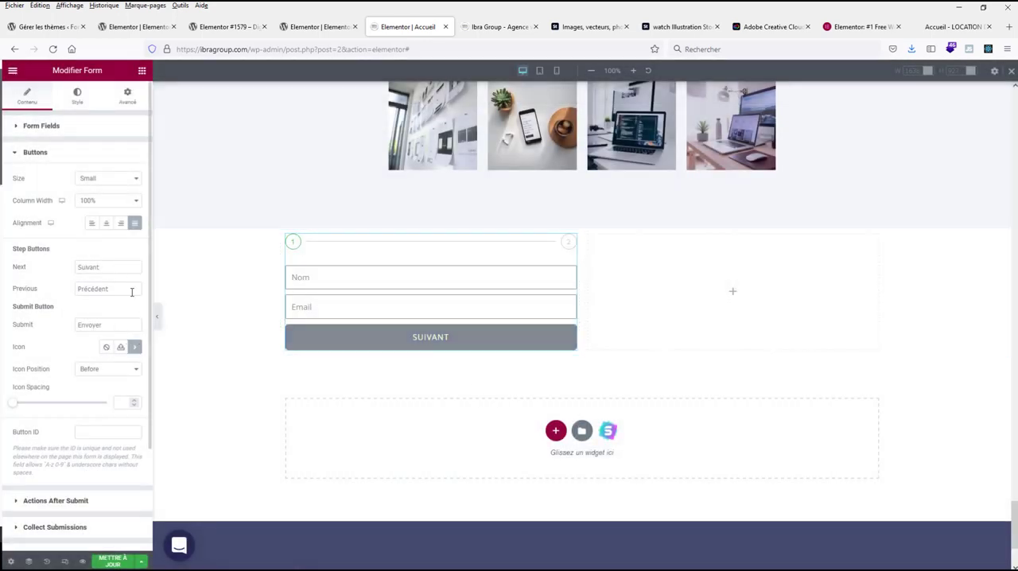
# Step: Give the step number indicators a square shape and set the form's columns gap to 16
pyautogui.scroll(-1, 109, 342)
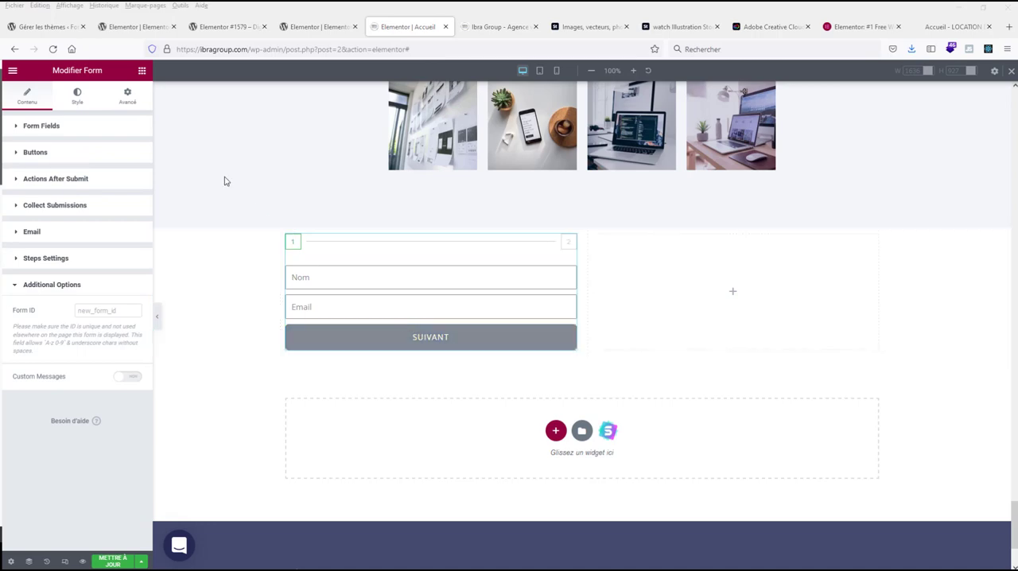
pyautogui.click(76, 95)
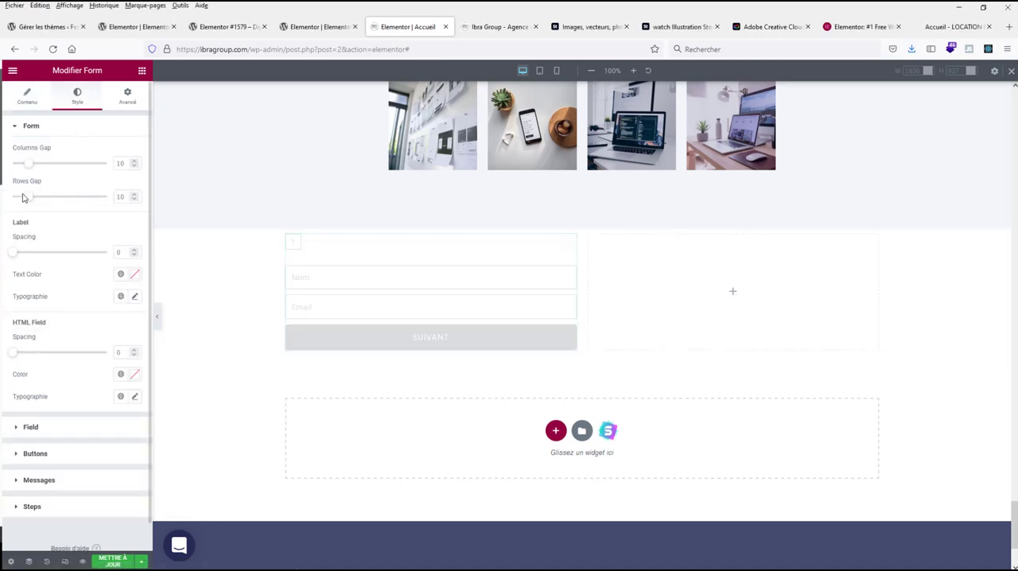
pyautogui.moveTo(30, 166)
pyautogui.mouseDown()
pyautogui.moveTo(52, 165)
pyautogui.moveTo(37, 164)
pyautogui.mouseUp()
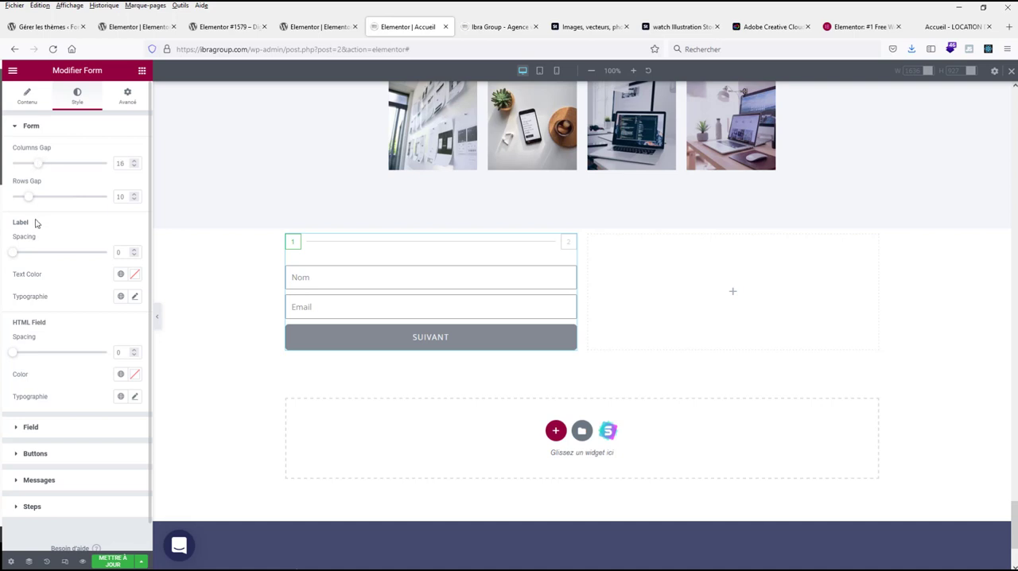
# Step: Set the text color of the form's Next and Submit buttons to black (#000000)
pyautogui.scroll(-1, 46, 245)
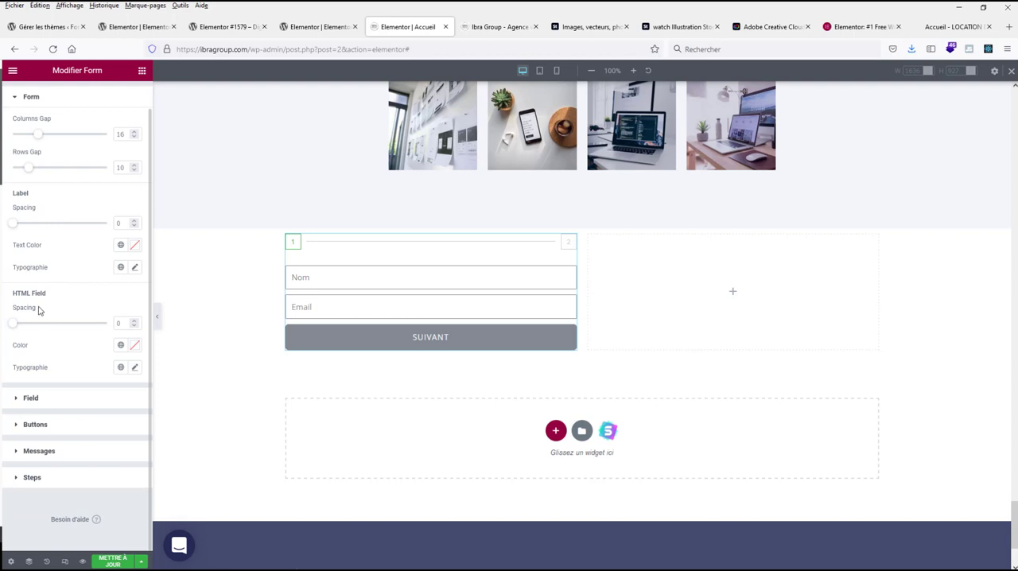
pyautogui.click(17, 428)
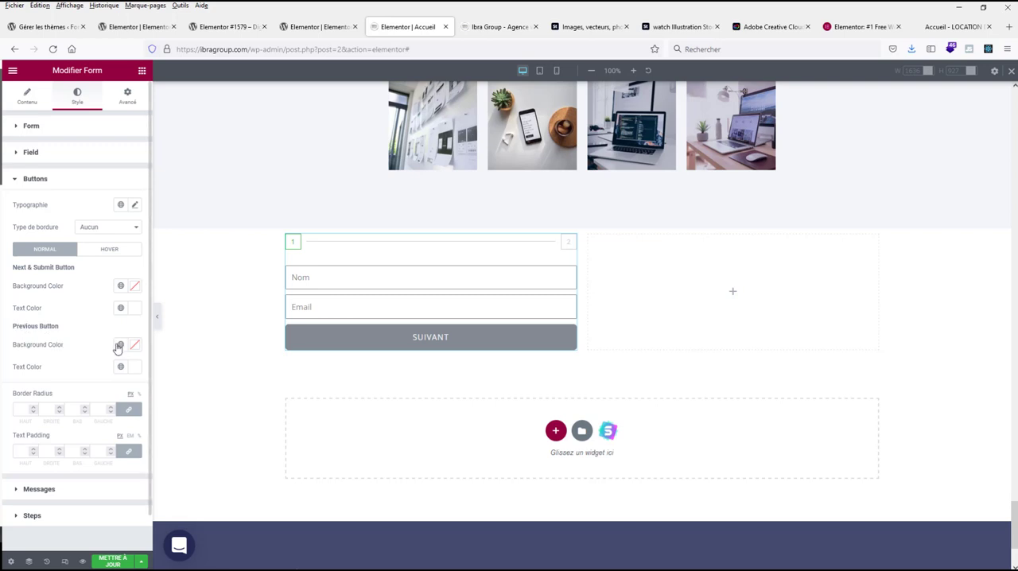
pyautogui.click(136, 310)
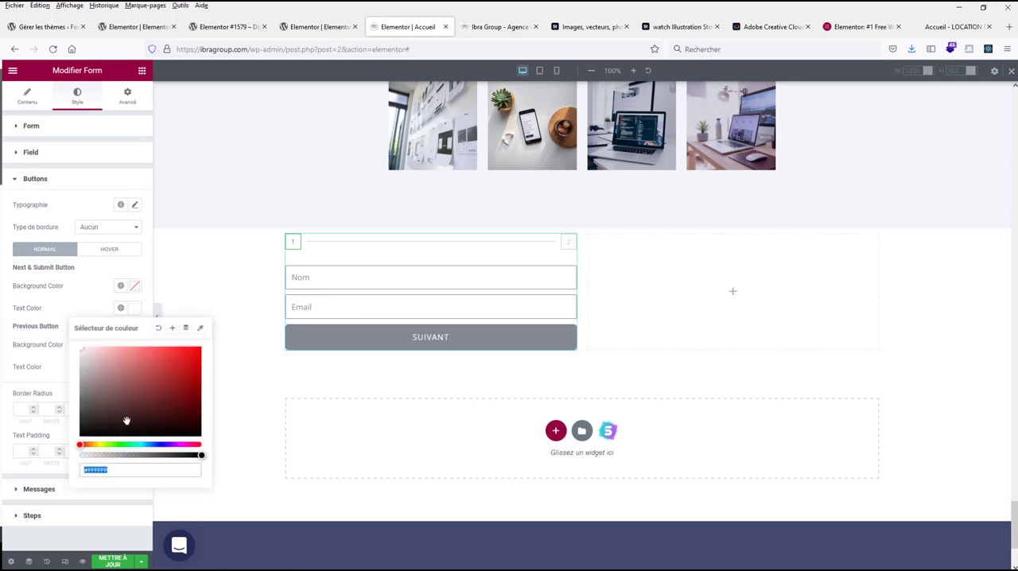
pyautogui.moveTo(82, 349); pyautogui.dragTo(59, 466)
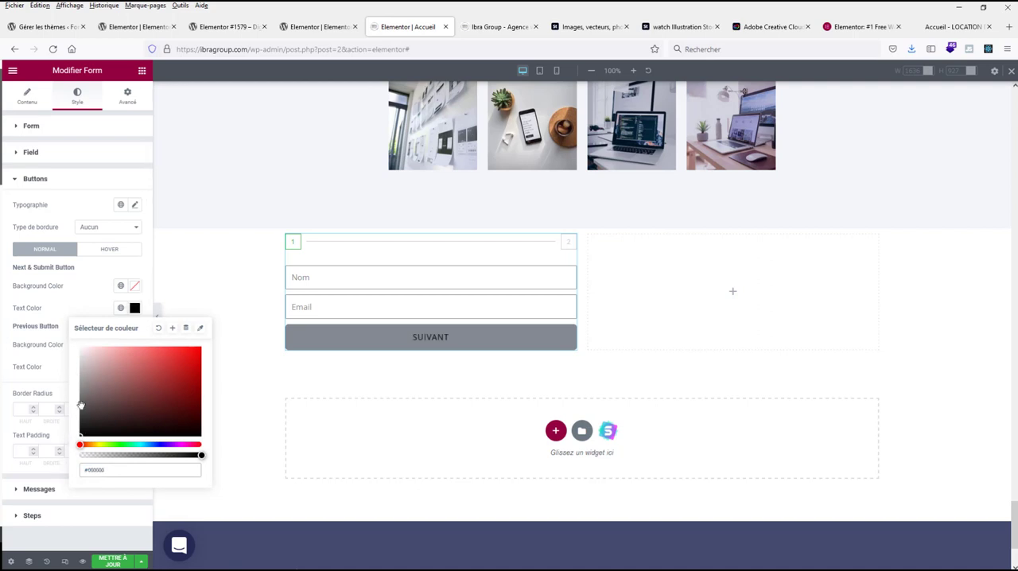
pyautogui.click(44, 338)
# Step: Try white (#FFFFFF) and a red shade as the Next and Submit buttons' text color, and return it to #000000
pyautogui.click(135, 308)
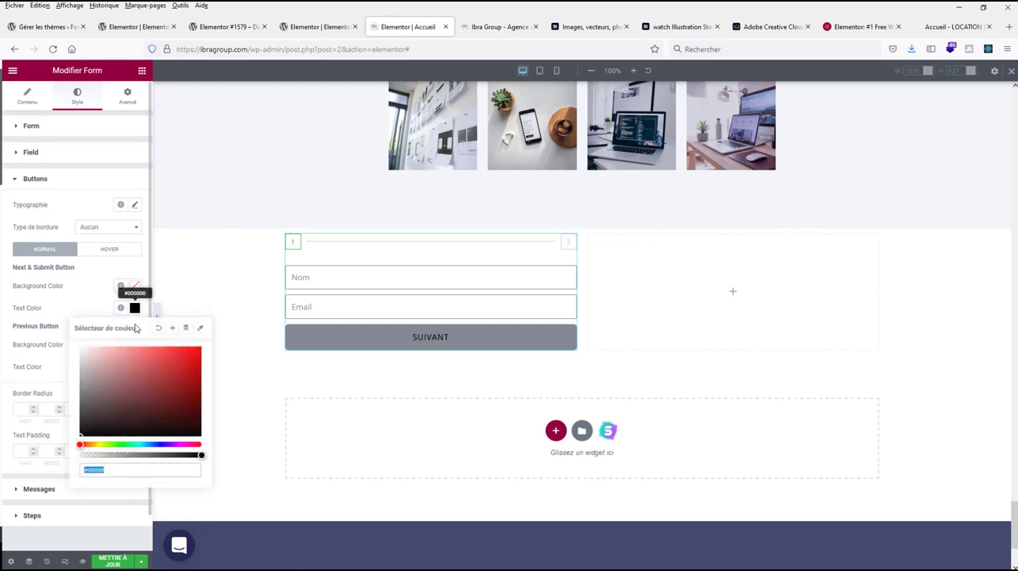
pyautogui.write('#ffffff')
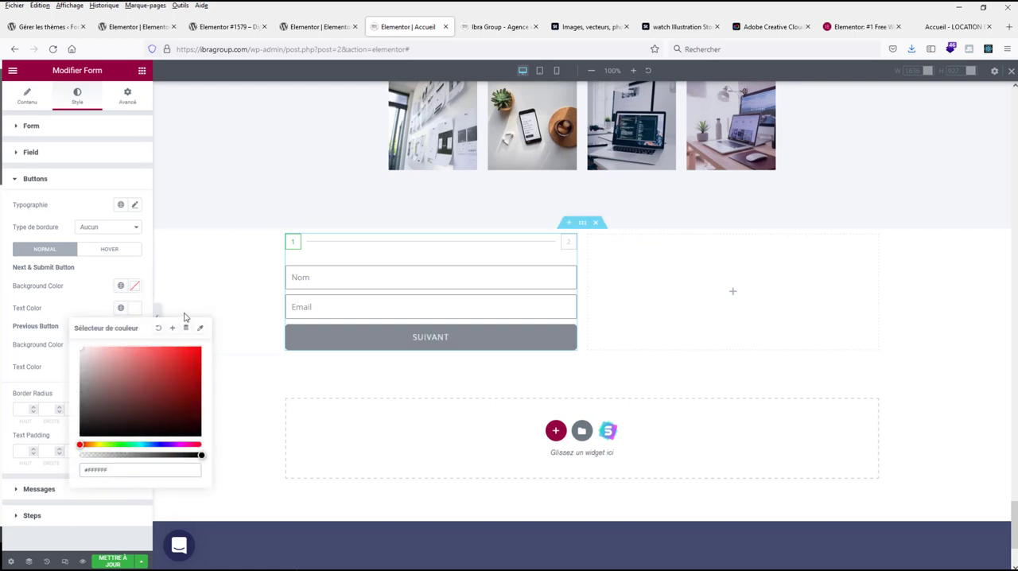
pyautogui.click(161, 350)
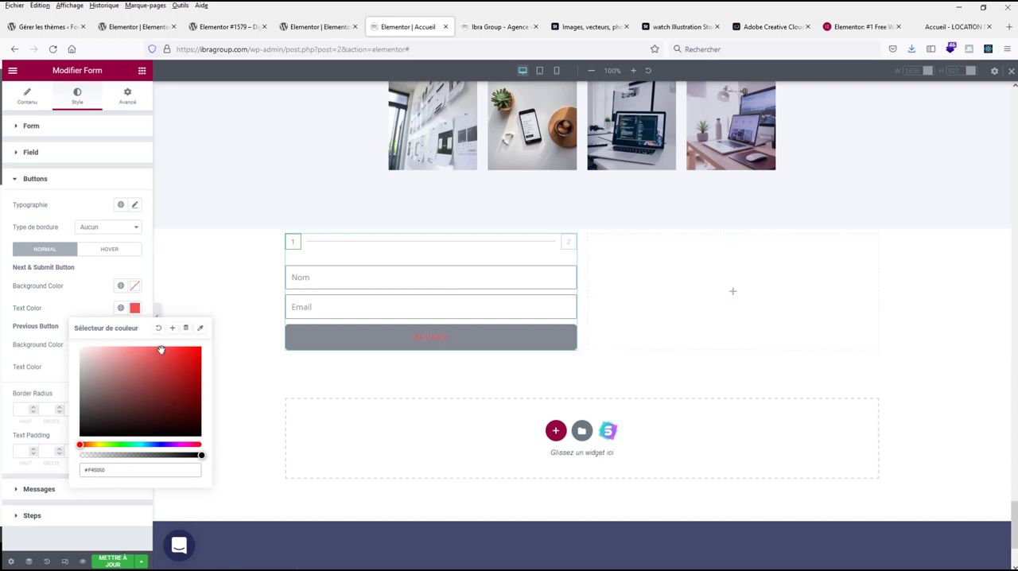
pyautogui.click(134, 310)
pyautogui.click(134, 310)
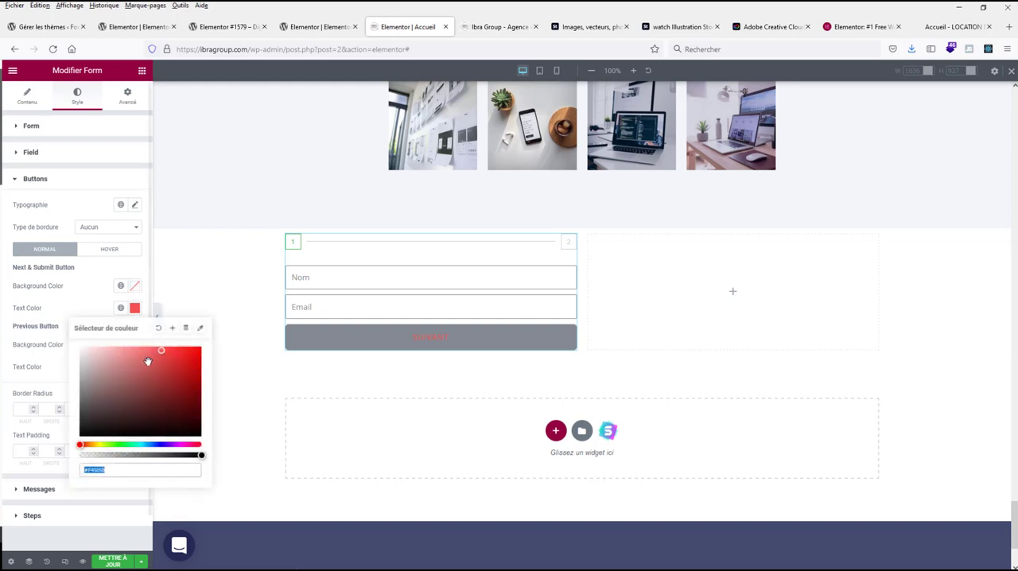
pyautogui.write('#000000')
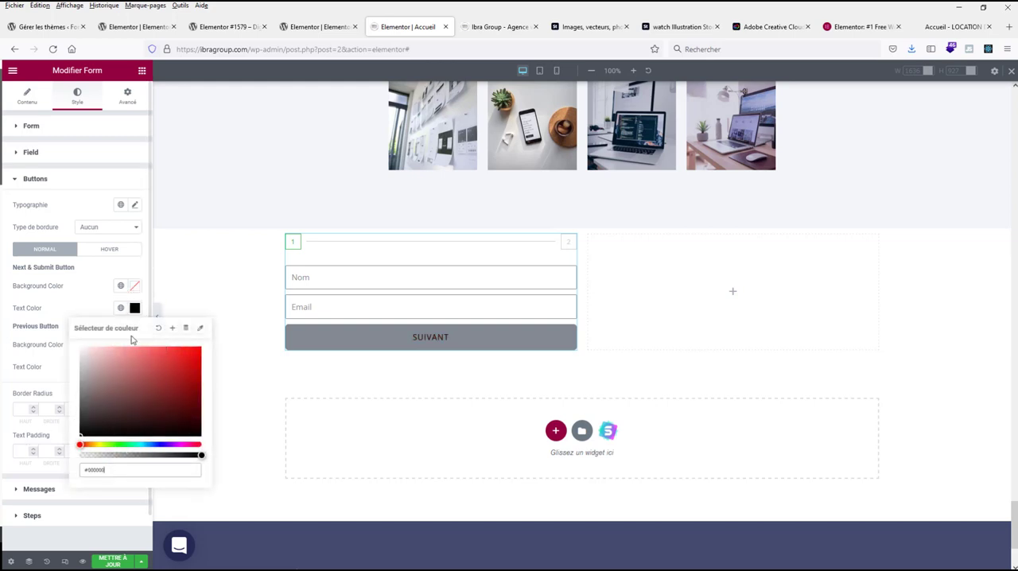
# Step: Give the Next and Submit buttons a light red background, about #ED5353
pyautogui.click(135, 285)
pyautogui.click(166, 330)
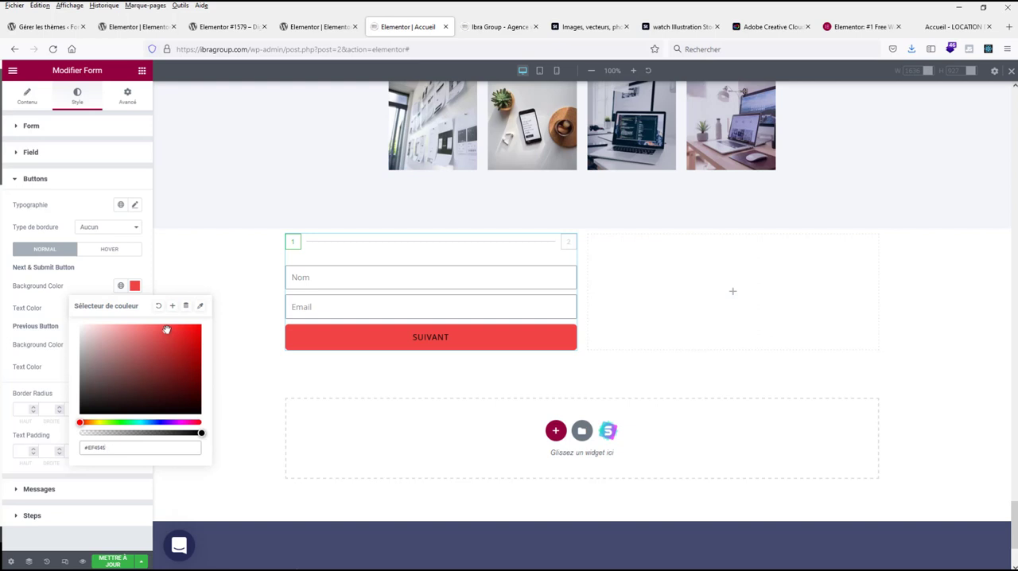
pyautogui.moveTo(162, 331); pyautogui.dragTo(158, 328)
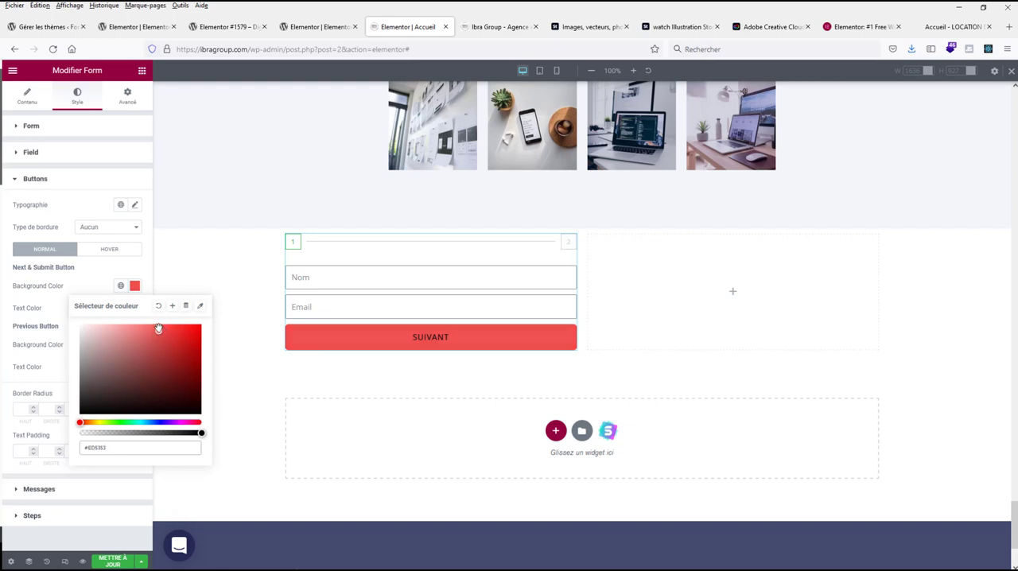
pyautogui.click(101, 283)
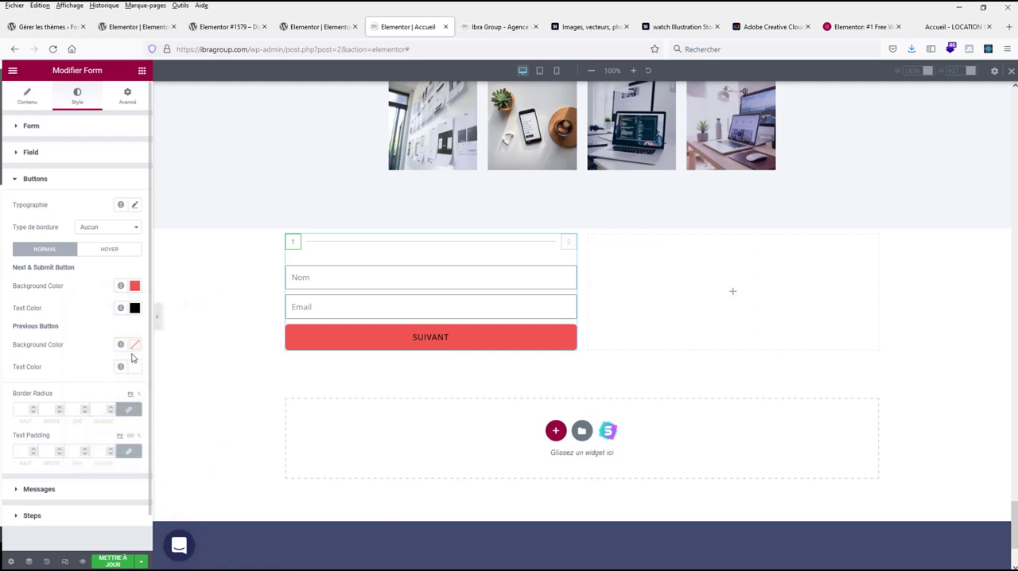
# Step: Set the Previous button's background color to white (#FFFFFF) and its text color to black (#000000)
pyautogui.click(133, 347)
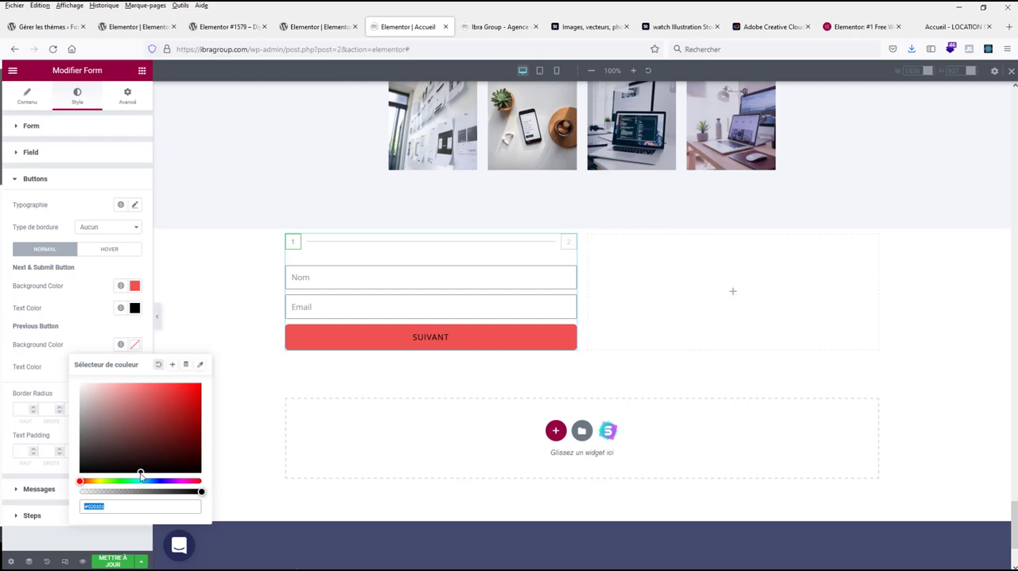
pyautogui.moveTo(140, 470); pyautogui.dragTo(66, 361)
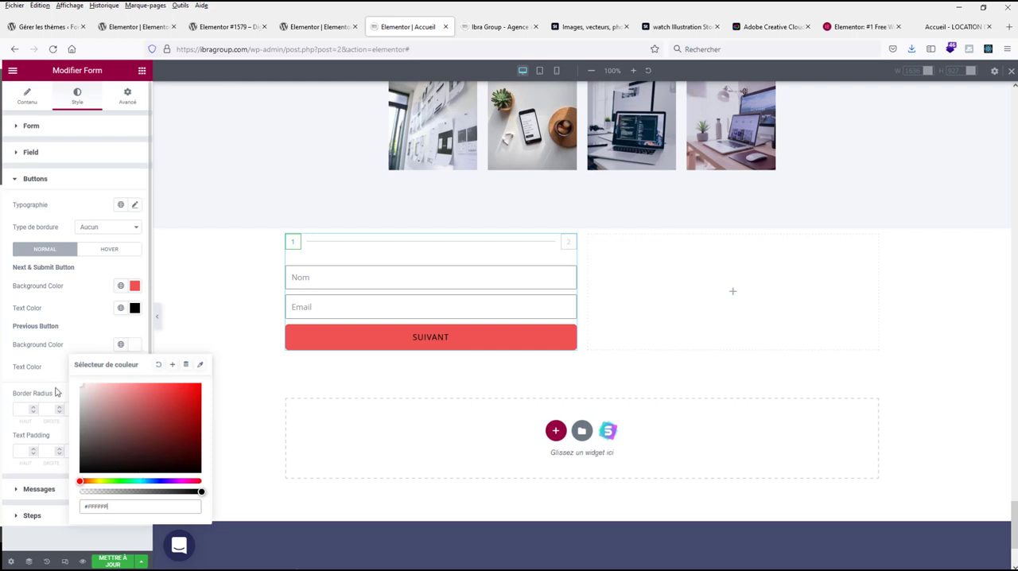
pyautogui.click(56, 362)
pyautogui.click(133, 367)
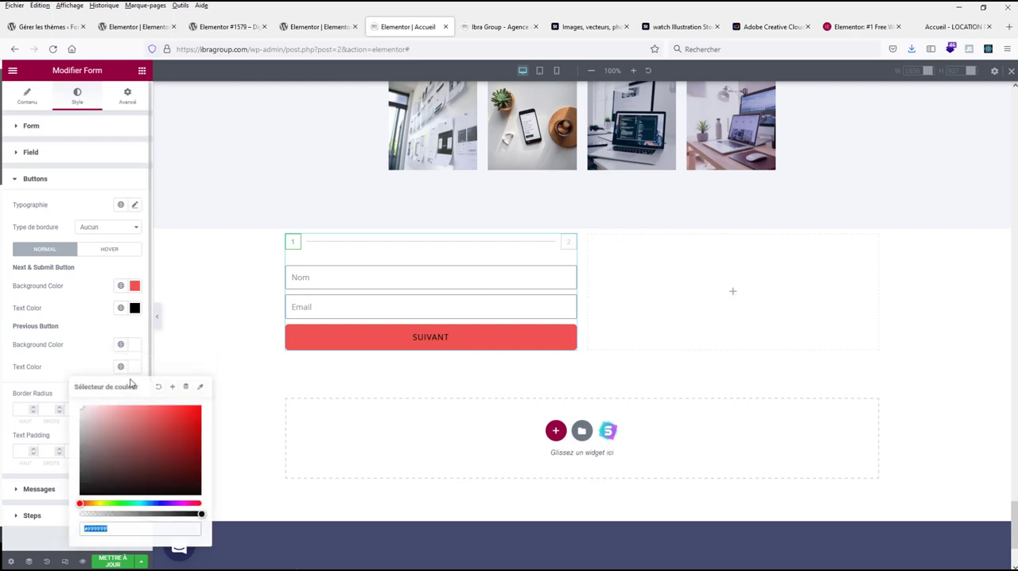
pyautogui.write('#000000')
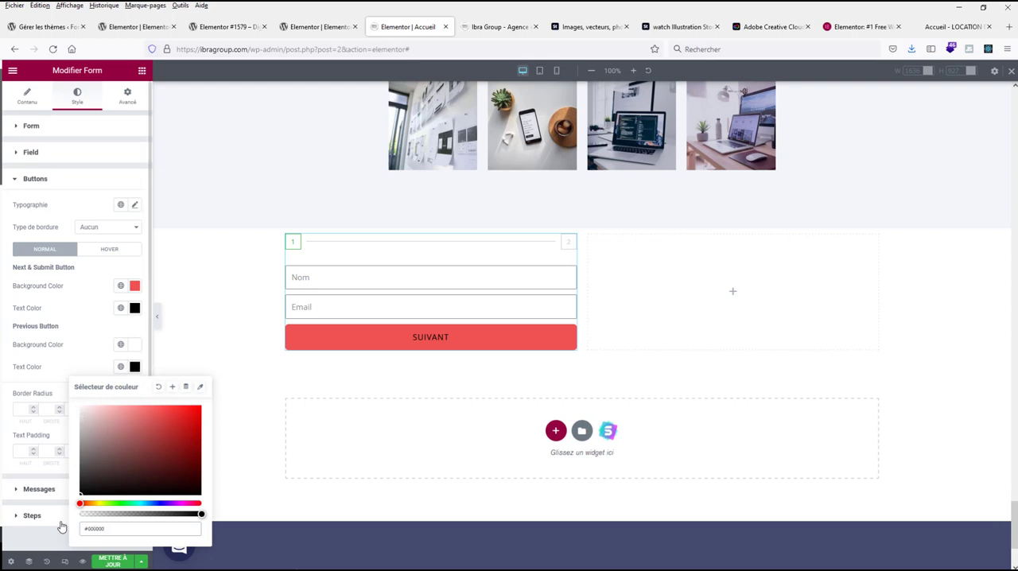
pyautogui.click(39, 389)
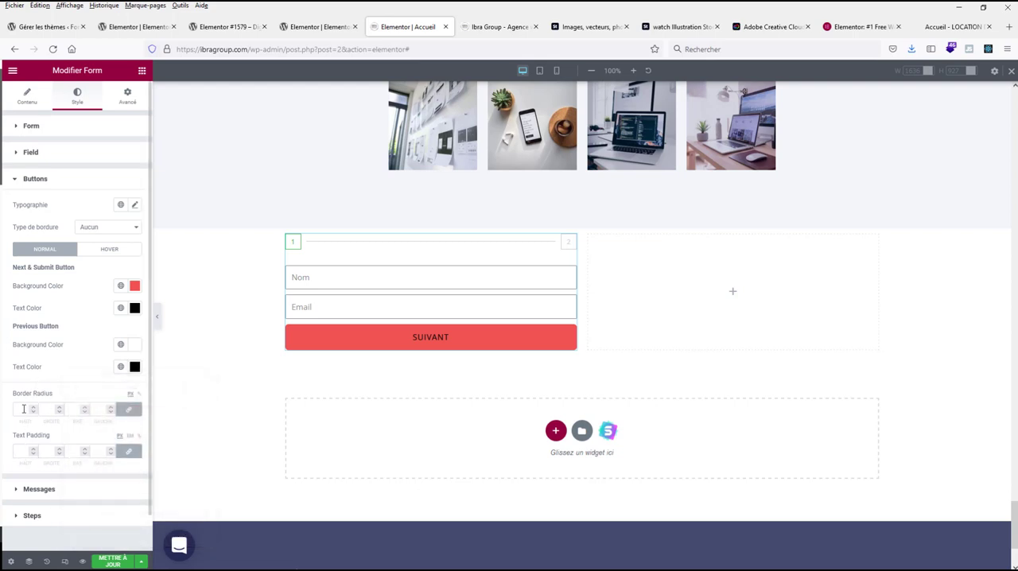
# Step: Add a continuous (Continue) border with a width of 1 on all sides to the form's buttons
pyautogui.click(100, 229)
pyautogui.click(93, 249)
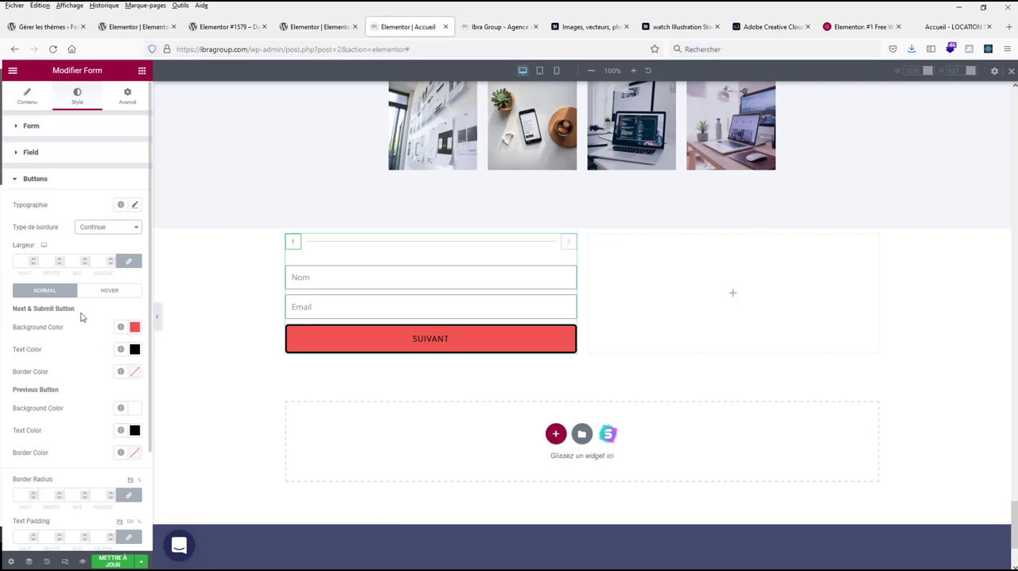
pyautogui.click(28, 264)
pyautogui.write('1')
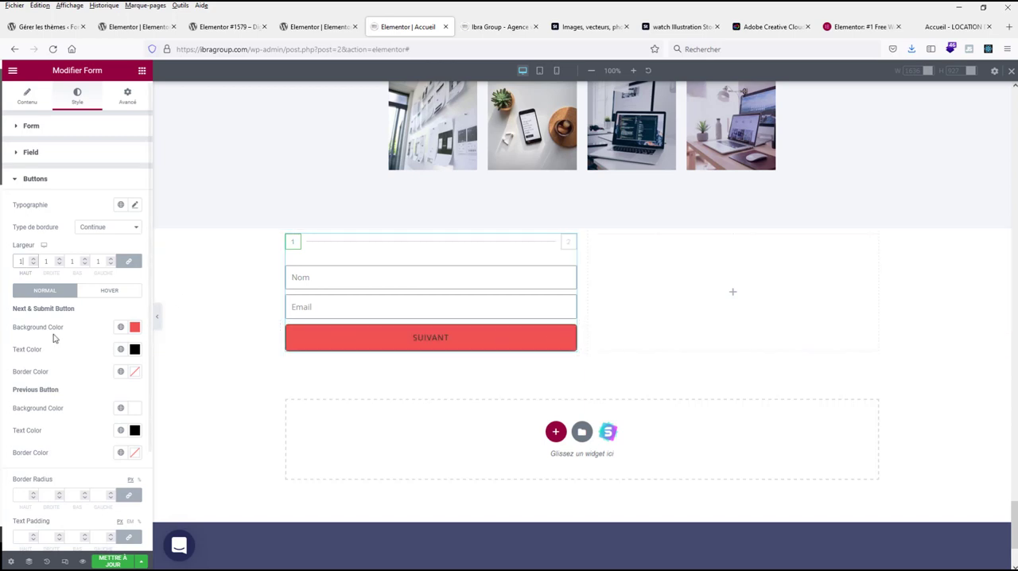
# Step: Round the form buttons' corners with a border radius of 20, and increase it to 30 on all corners
pyautogui.scroll(-3, 82, 357)
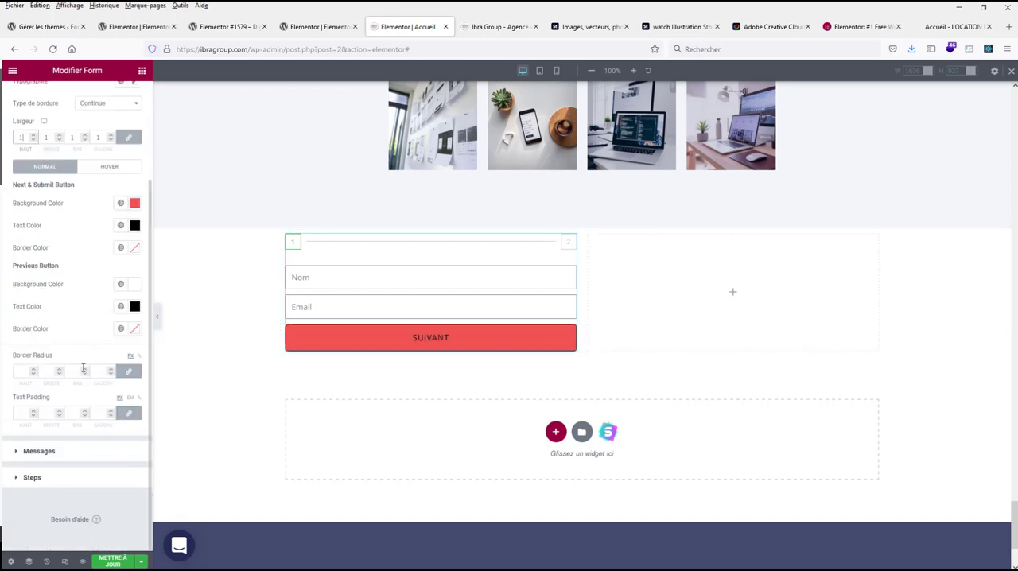
pyautogui.click(21, 372)
pyautogui.write('20')
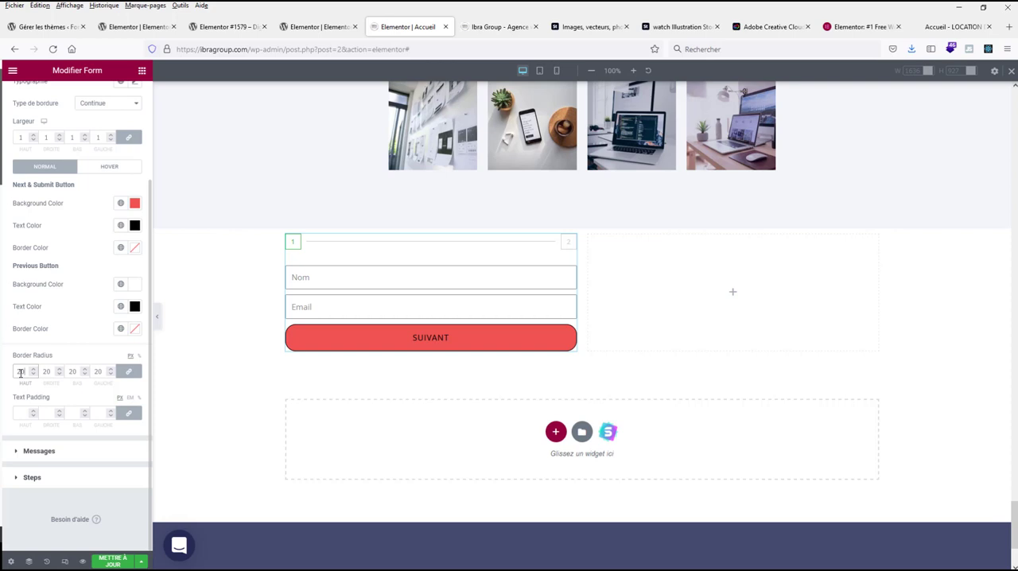
pyautogui.press('BackSpace')
pyautogui.press('BackSpace')
pyautogui.write('30')
pyautogui.scroll(2, 45, 196)
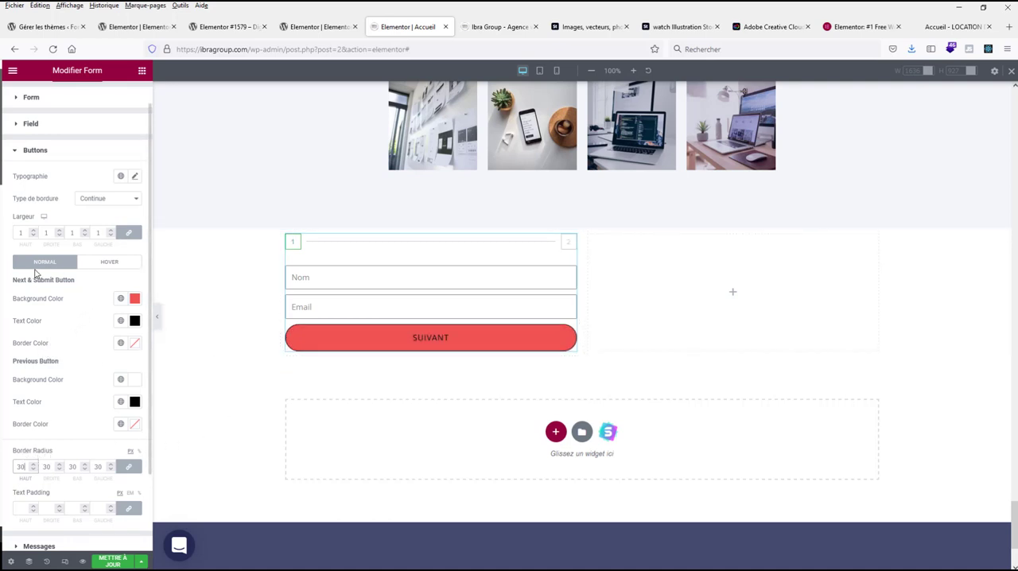
pyautogui.click(135, 178)
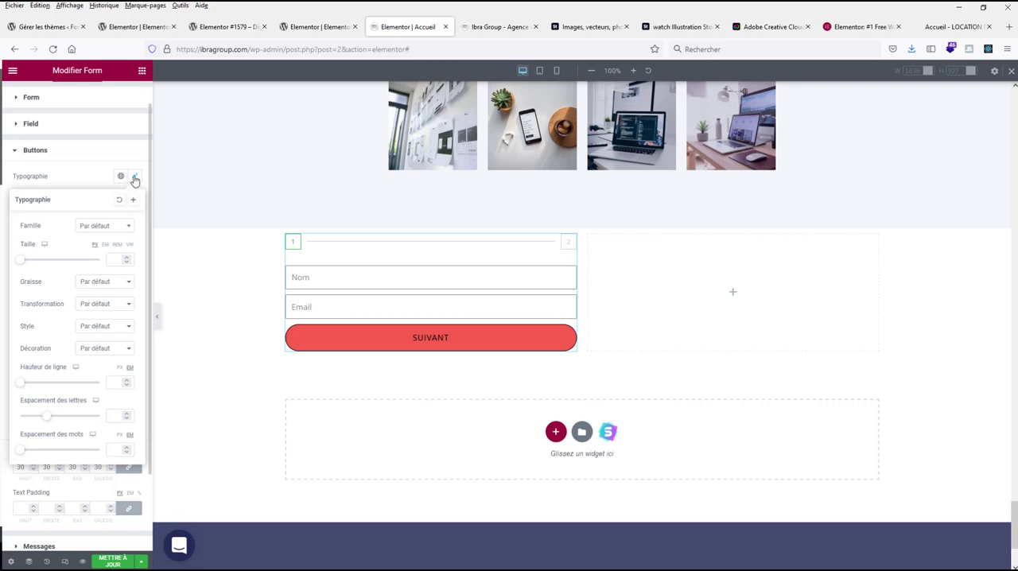
pyautogui.click(135, 178)
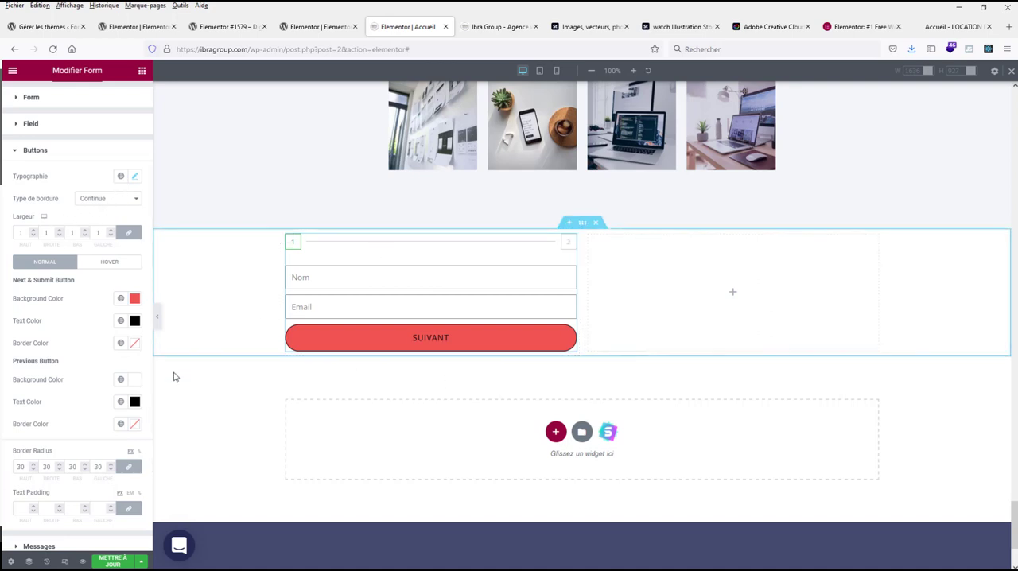
# Step: Fill in a test name and email in the form preview and advance to its second step to check the buttons
pyautogui.click(343, 280)
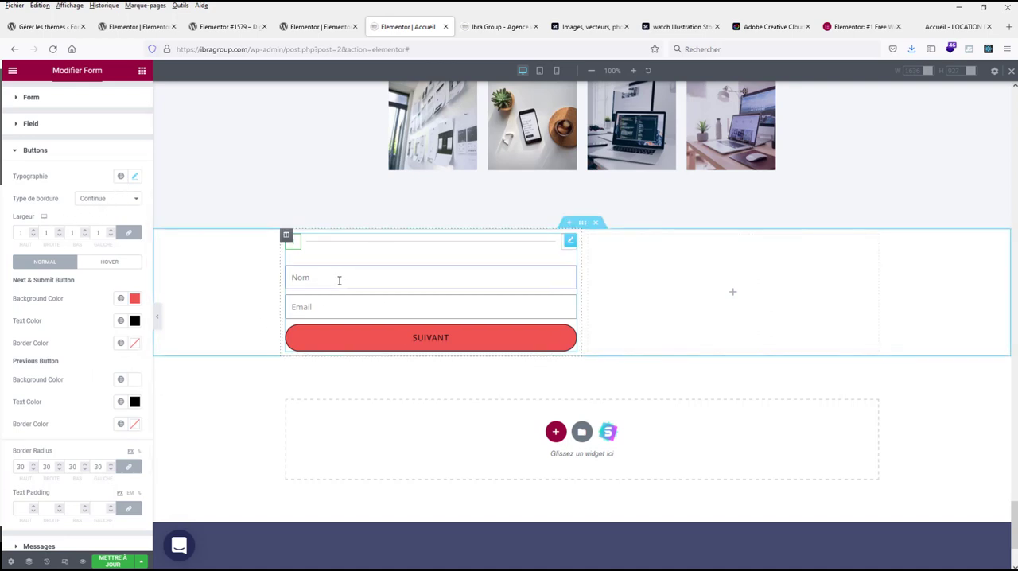
pyautogui.press('Tab')
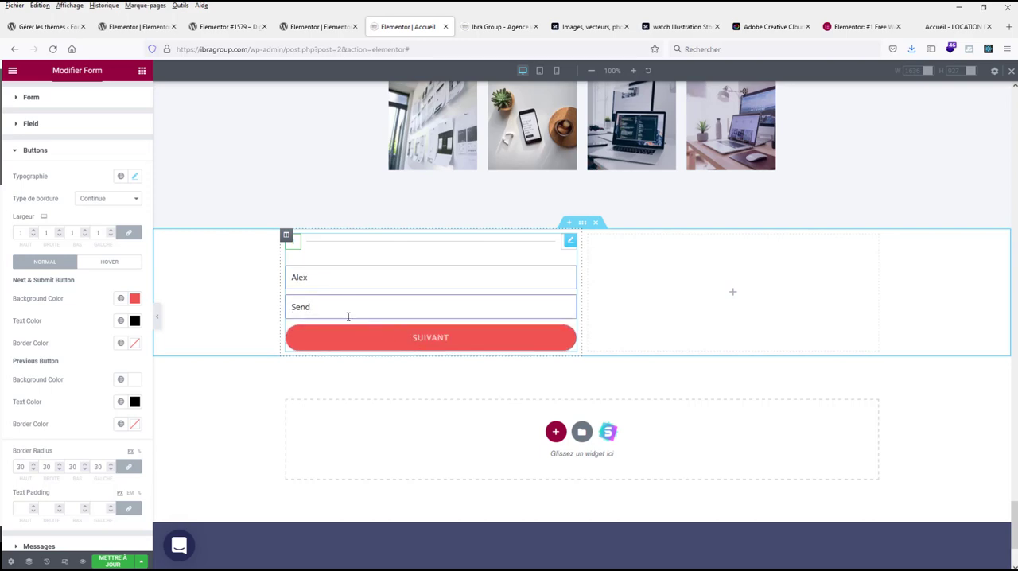
pyautogui.write('Send')
pyautogui.hotkey('ctrl', 'a')
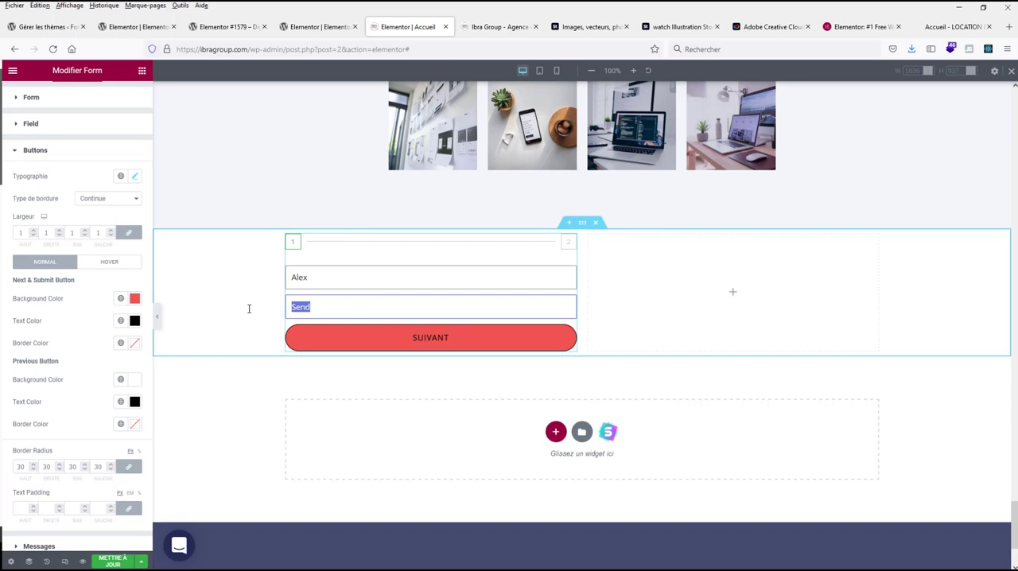
pyautogui.hotkey('ctrl', 'a')
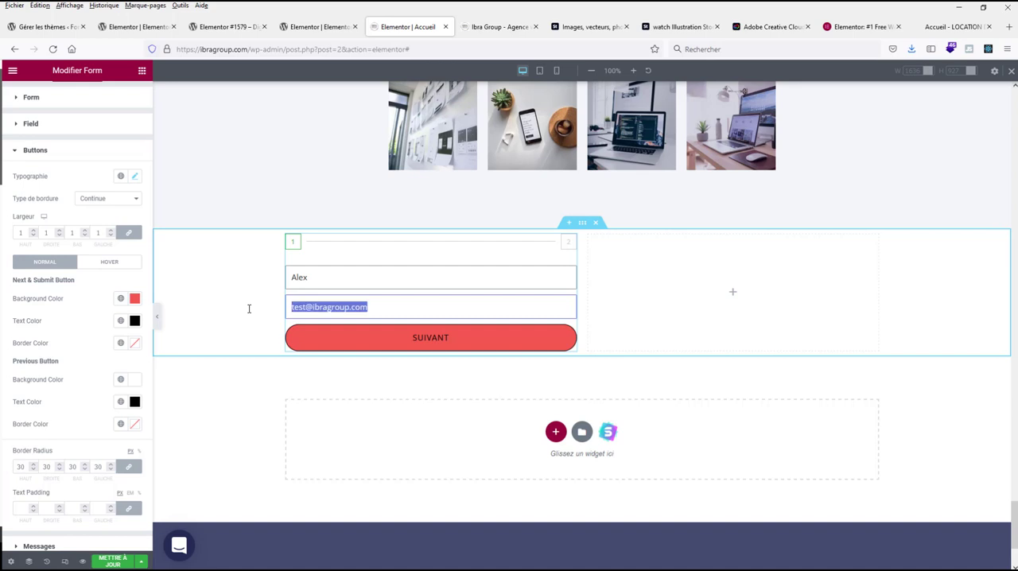
pyautogui.click(438, 343)
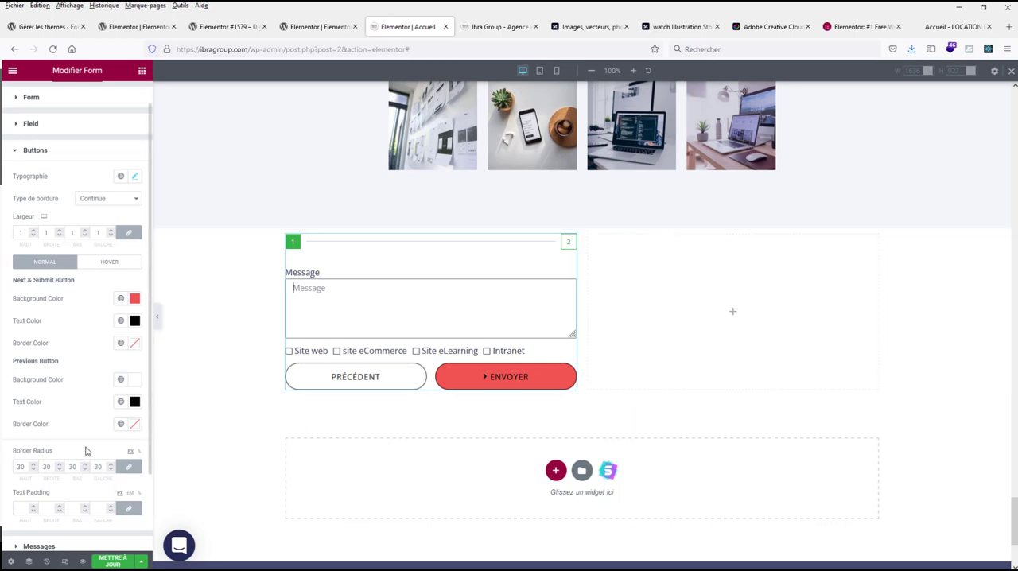
# Step: Place the submit button's icon after its text, and set the form's rows gap to 22 and columns gap to 7
pyautogui.scroll(-1, 86, 451)
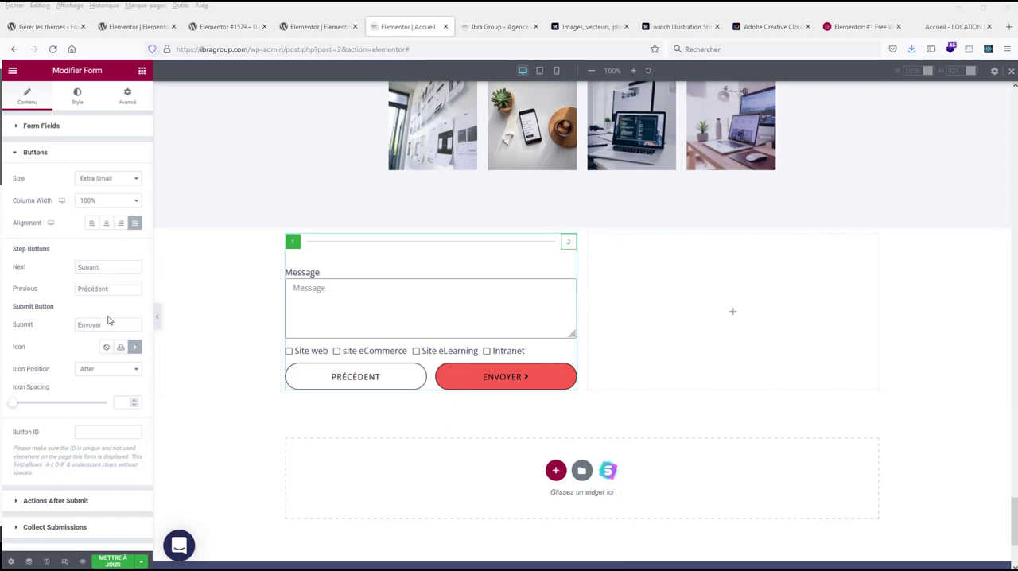
pyautogui.click(77, 97)
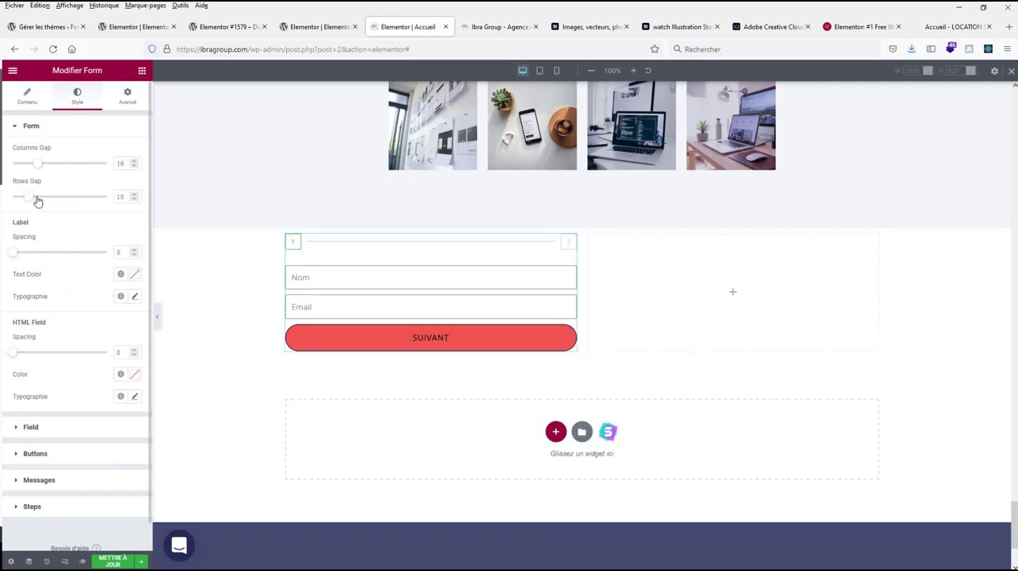
pyautogui.moveTo(31, 198); pyautogui.dragTo(24, 169)
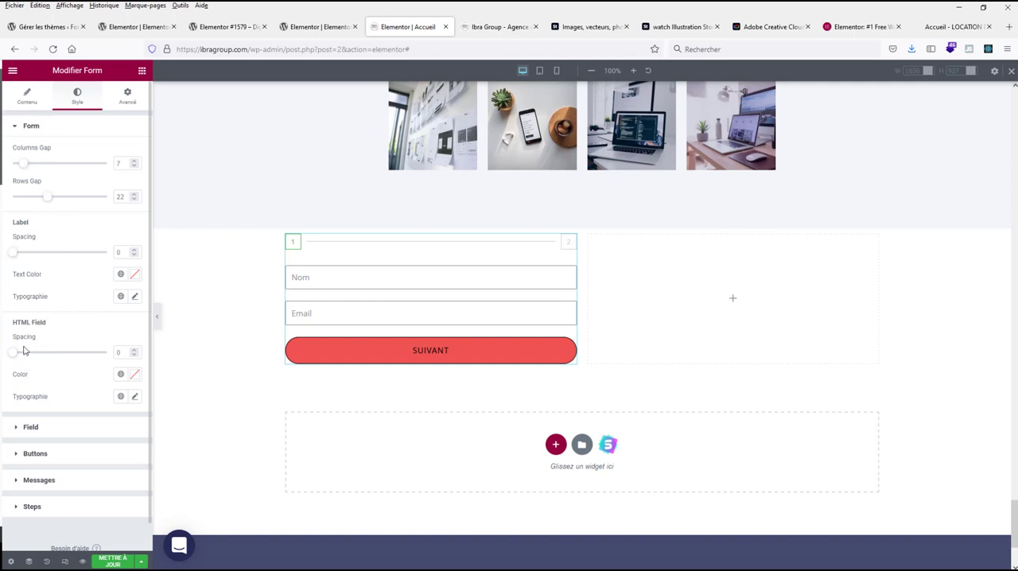
# Step: Set the form buttons' border radius to 50 on all corners
pyautogui.click(35, 454)
pyautogui.scroll(-3, 98, 410)
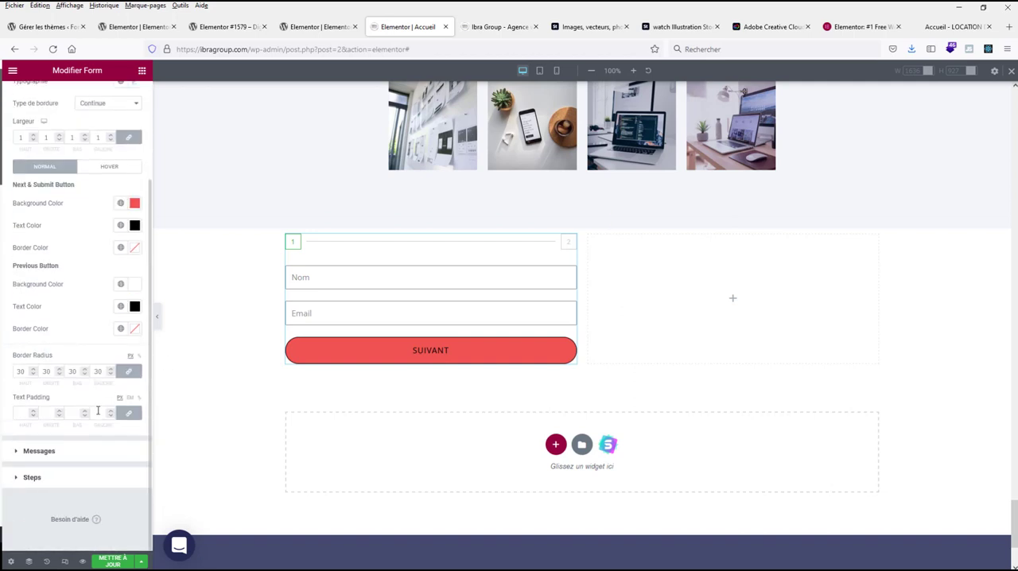
pyautogui.click(21, 372)
pyautogui.write('50')
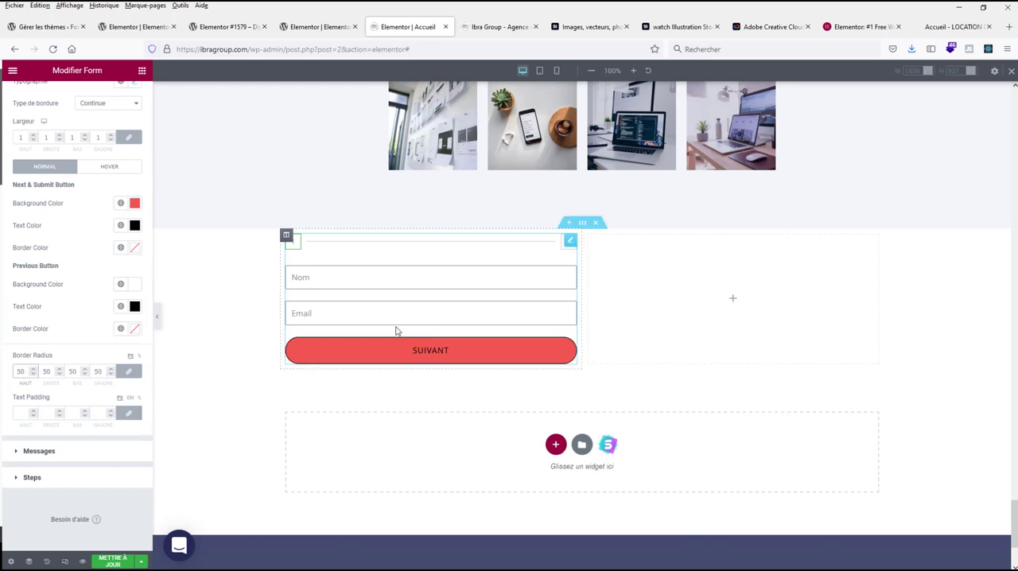
# Step: Re-enter a test name and email in the previewed form and go to the message step to review the updated styling
pyautogui.click(355, 275)
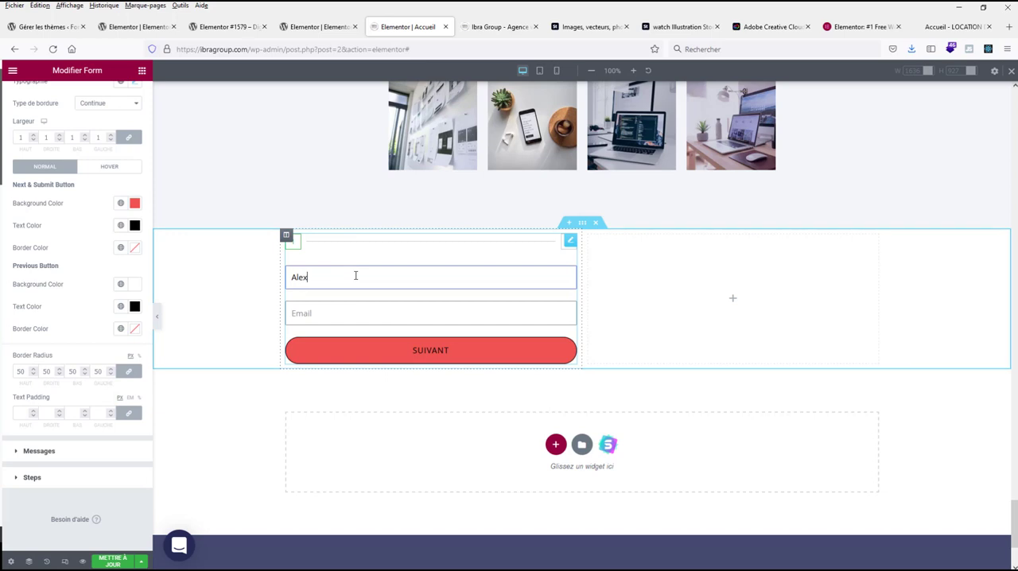
pyautogui.press('Tab')
pyautogui.click(397, 340)
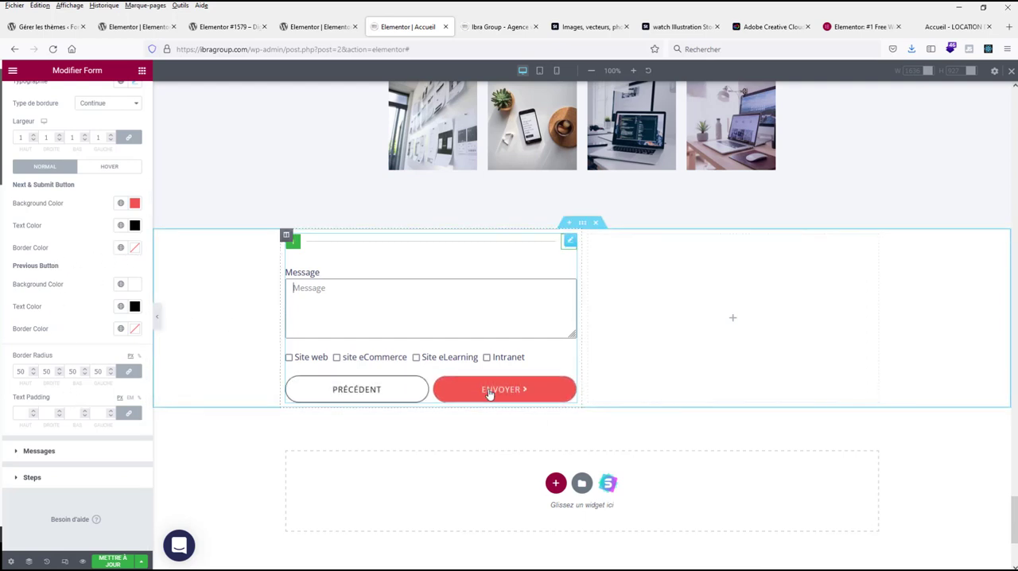
# Step: Set the hover text color of the form's previous button to black
pyautogui.click(393, 393)
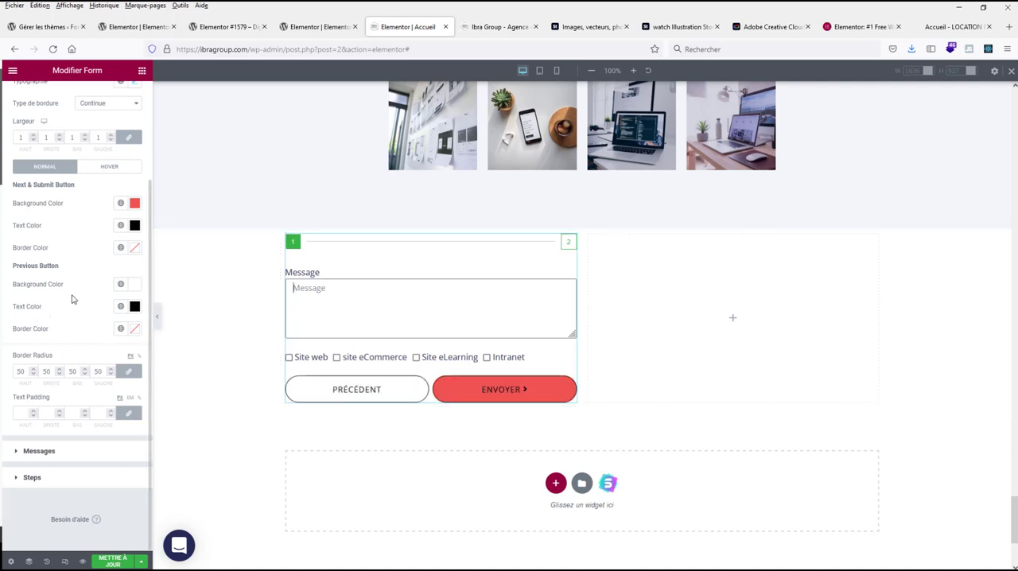
pyautogui.click(102, 167)
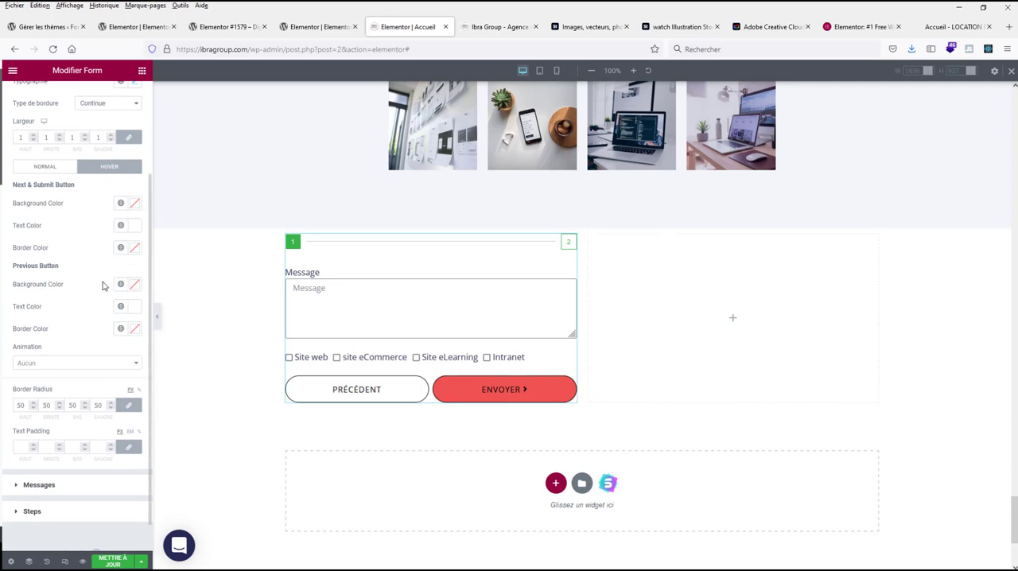
pyautogui.click(135, 309)
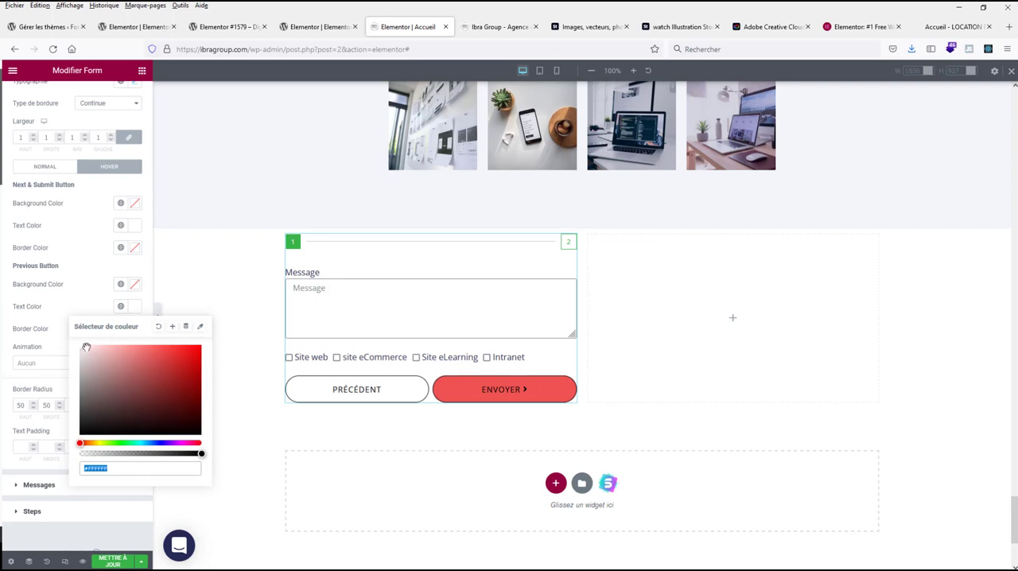
pyautogui.moveTo(82, 348); pyautogui.dragTo(62, 447)
pyautogui.click(94, 276)
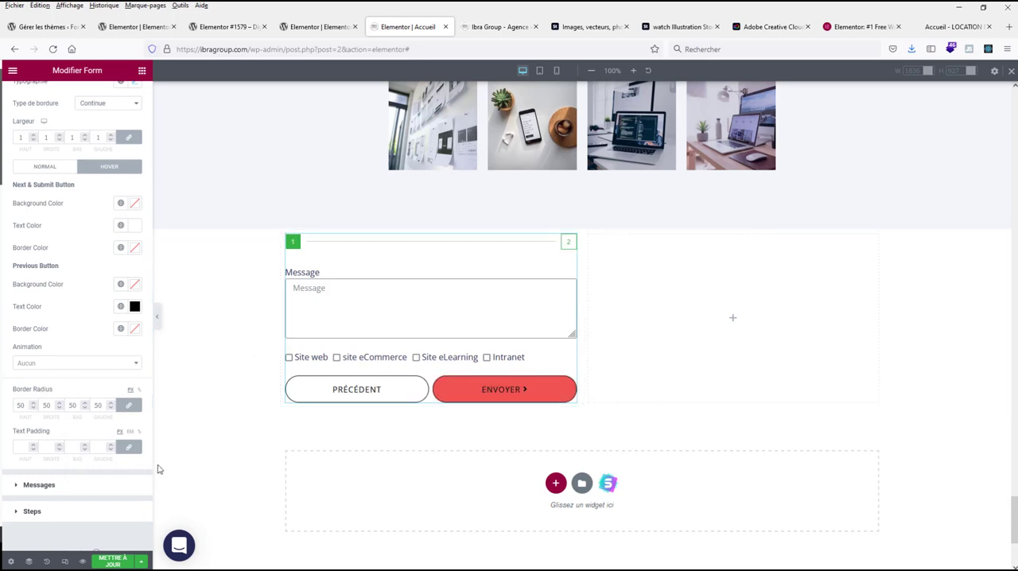
# Step: Set the form fields' border radius to 50 on all corners and check it on both steps of the form preview
pyautogui.scroll(1, 83, 338)
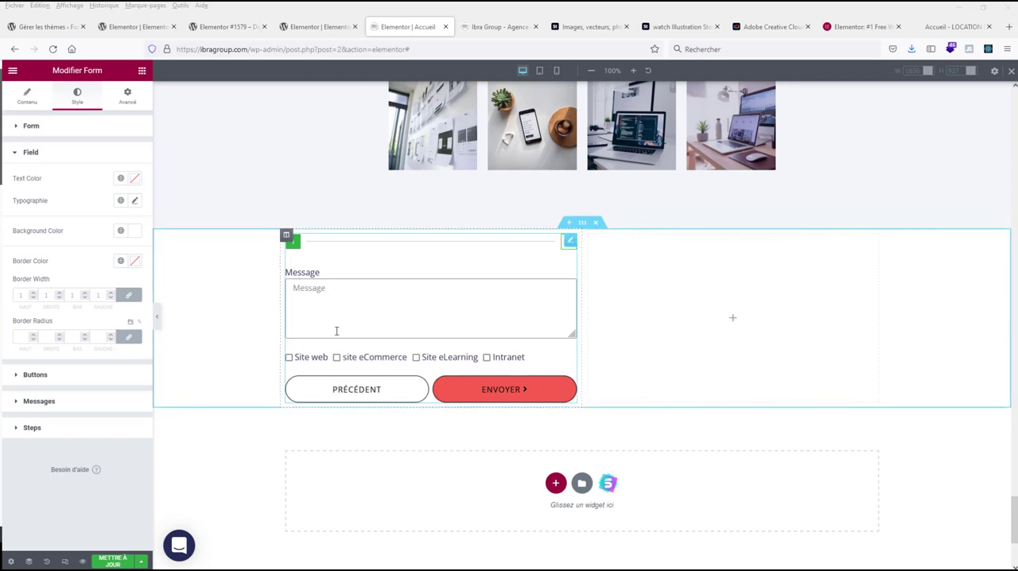
pyautogui.click(352, 394)
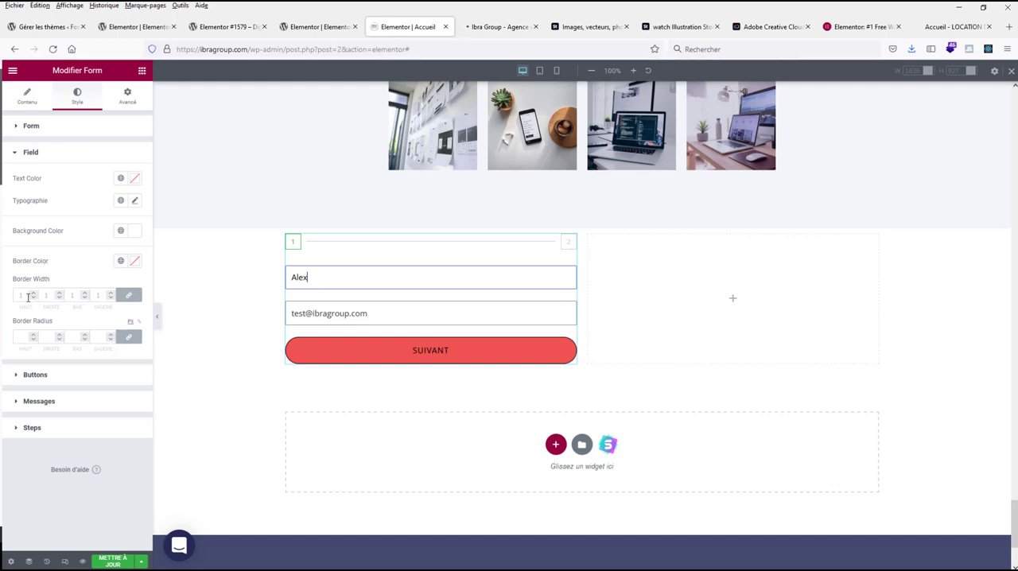
pyautogui.click(20, 336)
pyautogui.write('50')
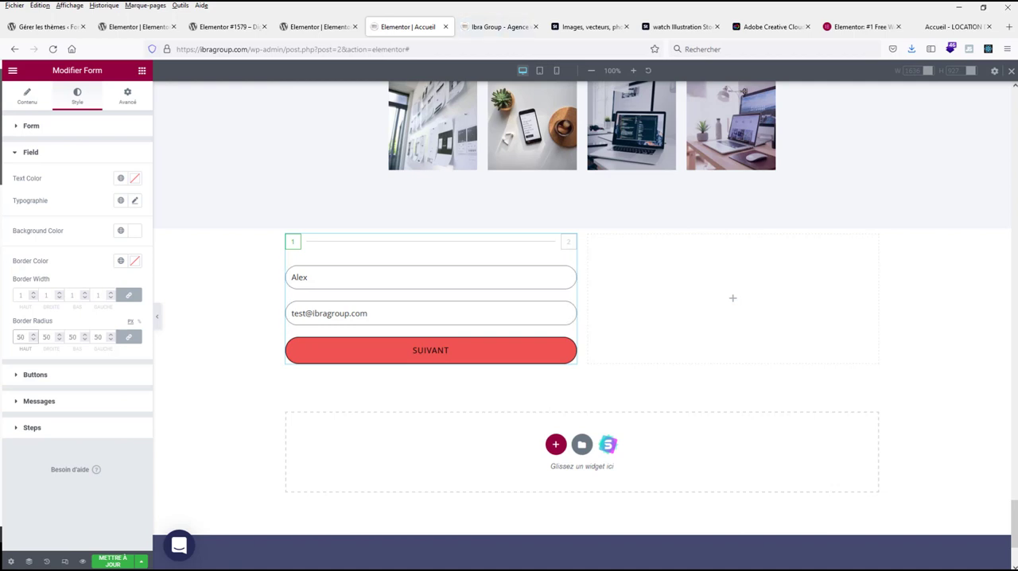
pyautogui.click(447, 353)
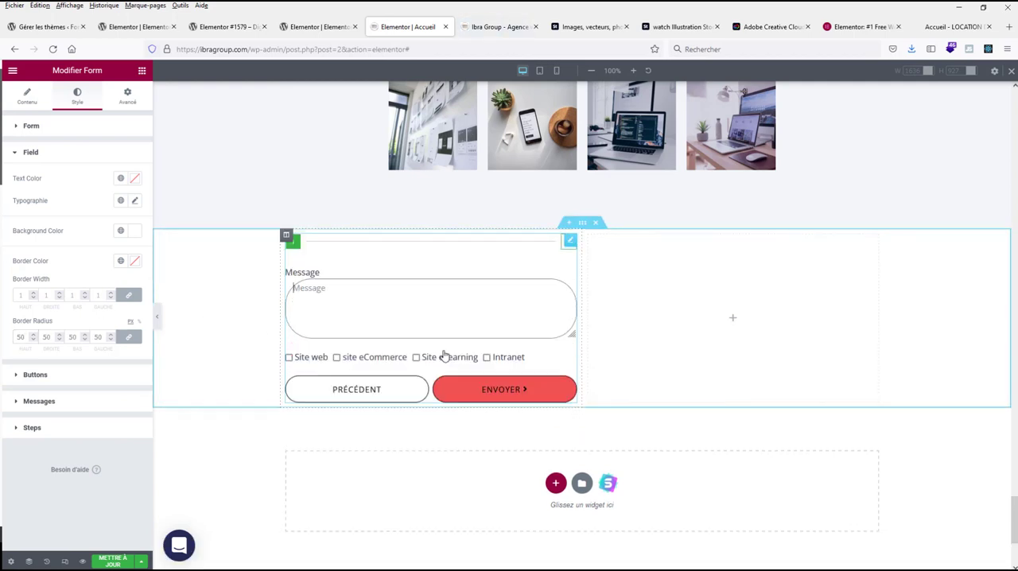
pyautogui.click(366, 390)
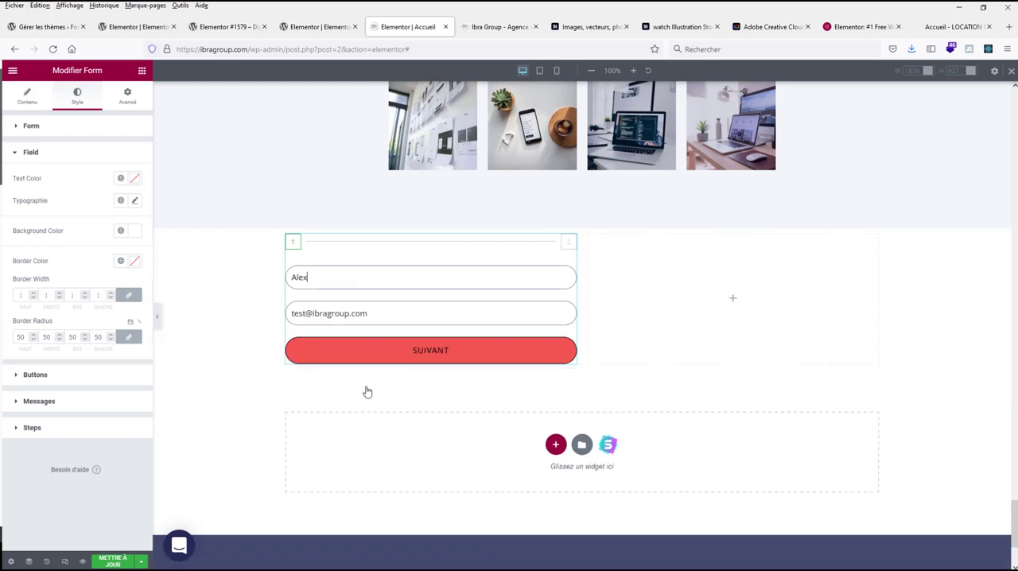
# Step: Set the form fields' border color to black (#000000) and check the message field on the second step
pyautogui.click(136, 264)
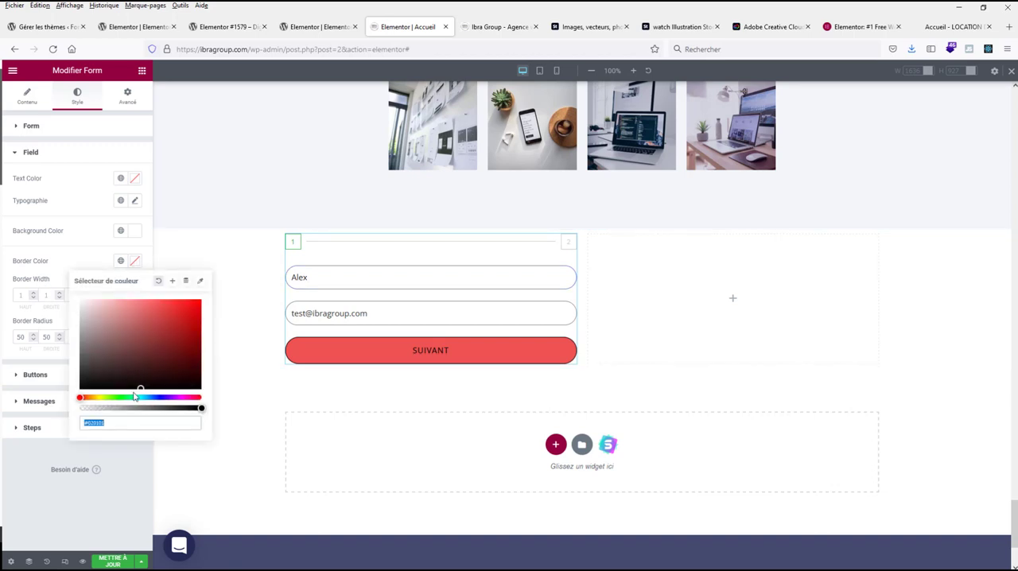
pyautogui.moveTo(141, 387); pyautogui.dragTo(61, 408)
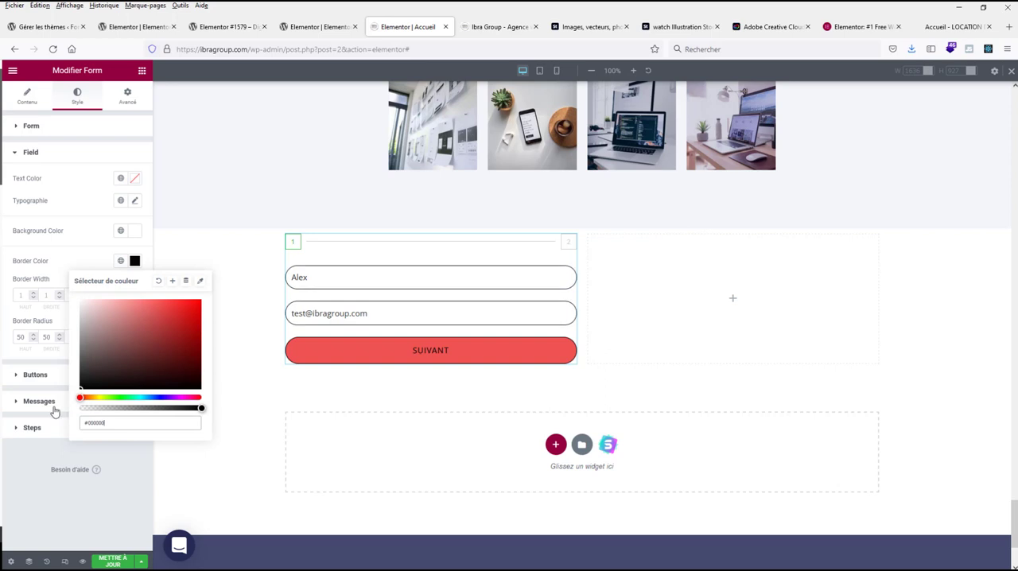
pyautogui.click(444, 353)
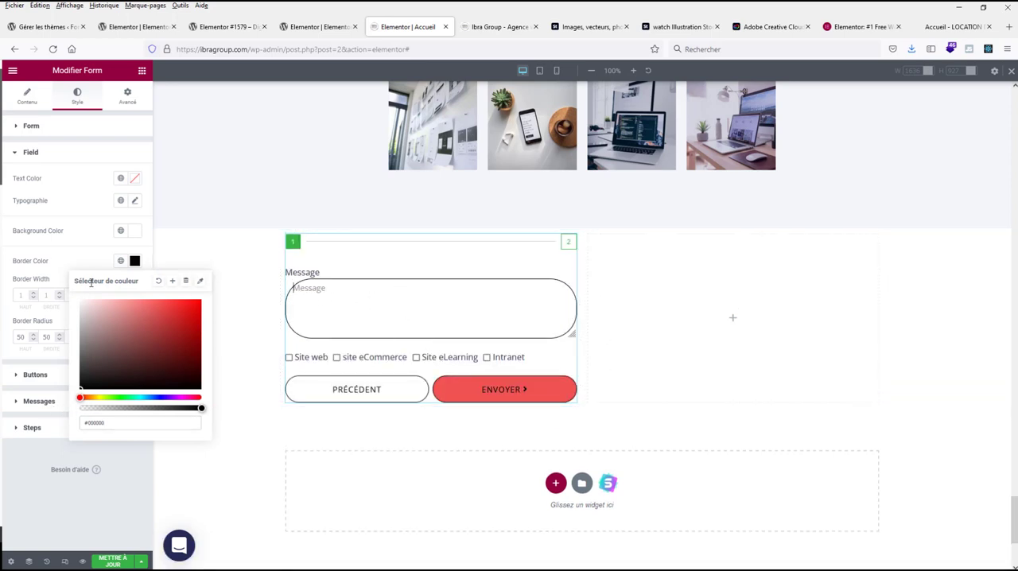
pyautogui.click(33, 256)
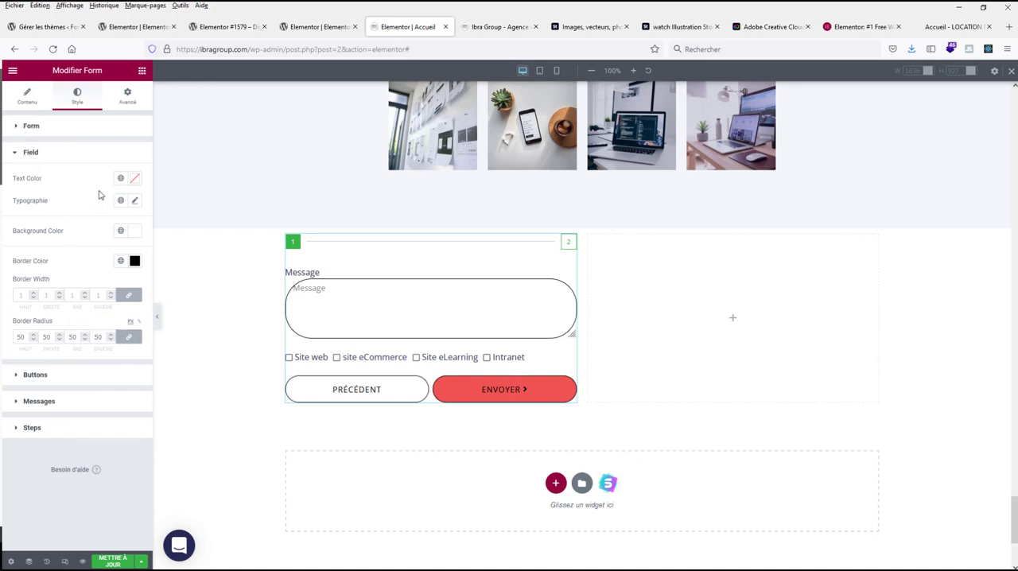
# Step: Look through the form's style settings for field text color and typography, buttons, fields and steps
pyautogui.click(121, 202)
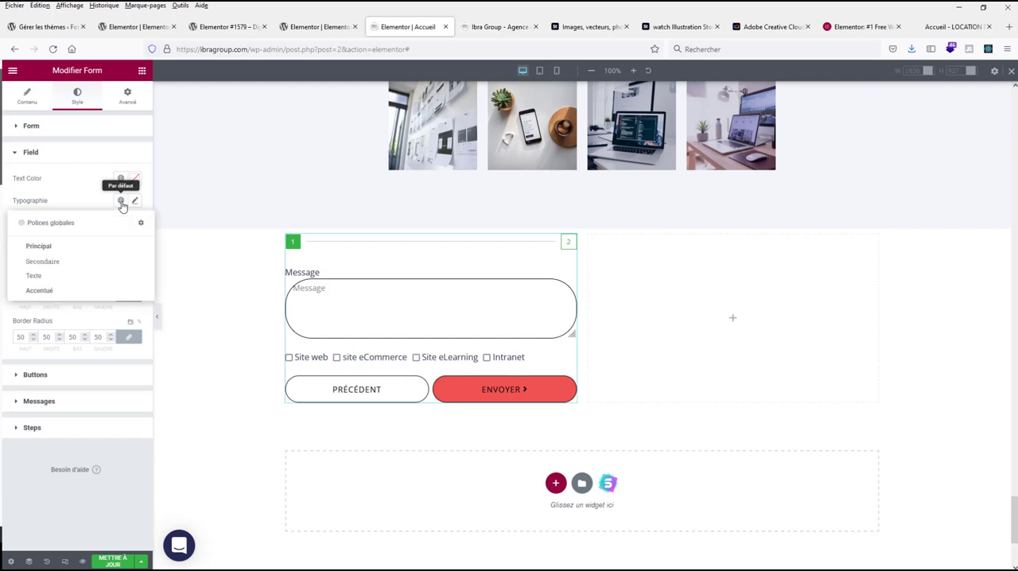
pyautogui.click(119, 201)
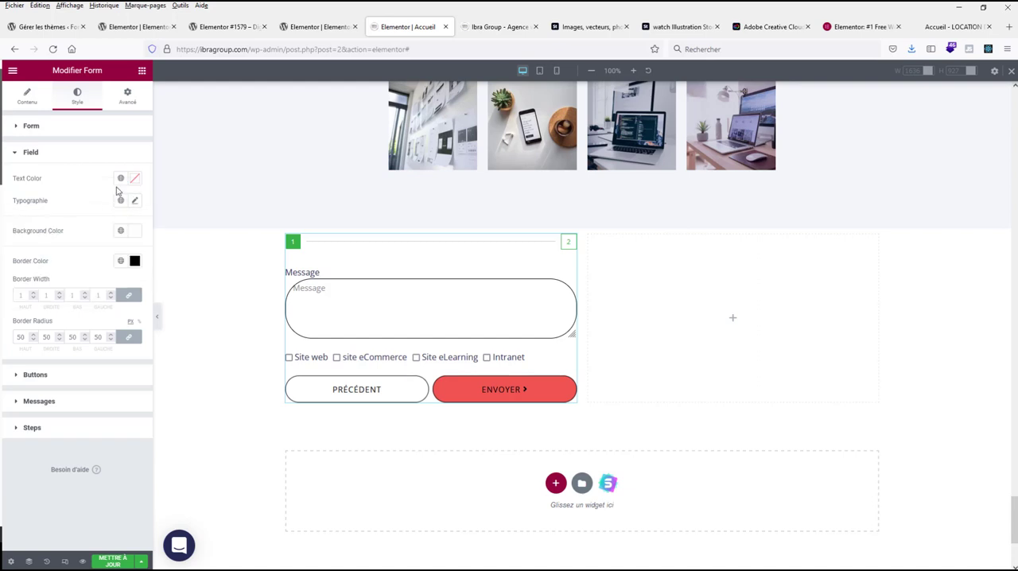
pyautogui.click(120, 179)
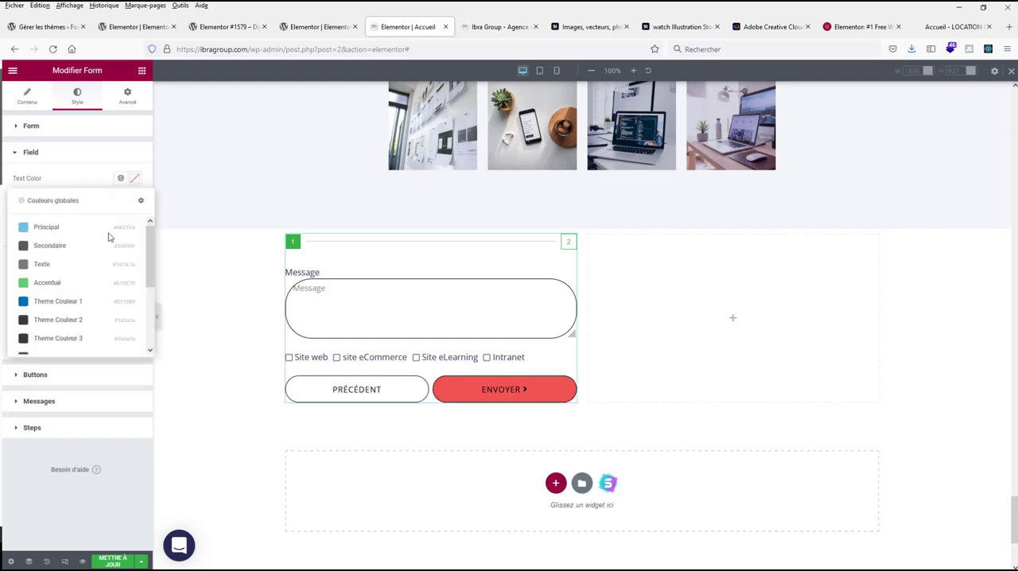
pyautogui.click(95, 182)
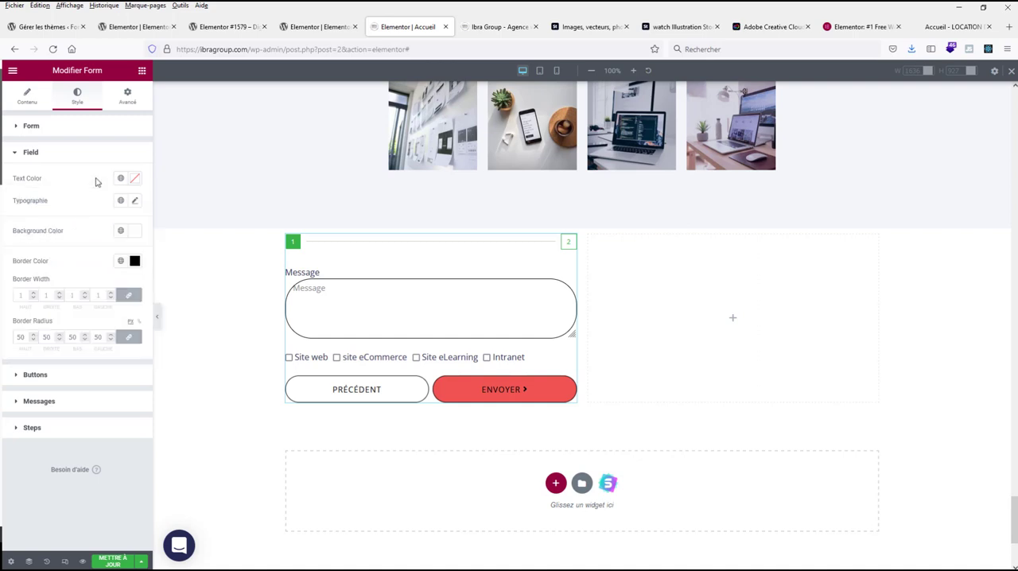
pyautogui.click(35, 374)
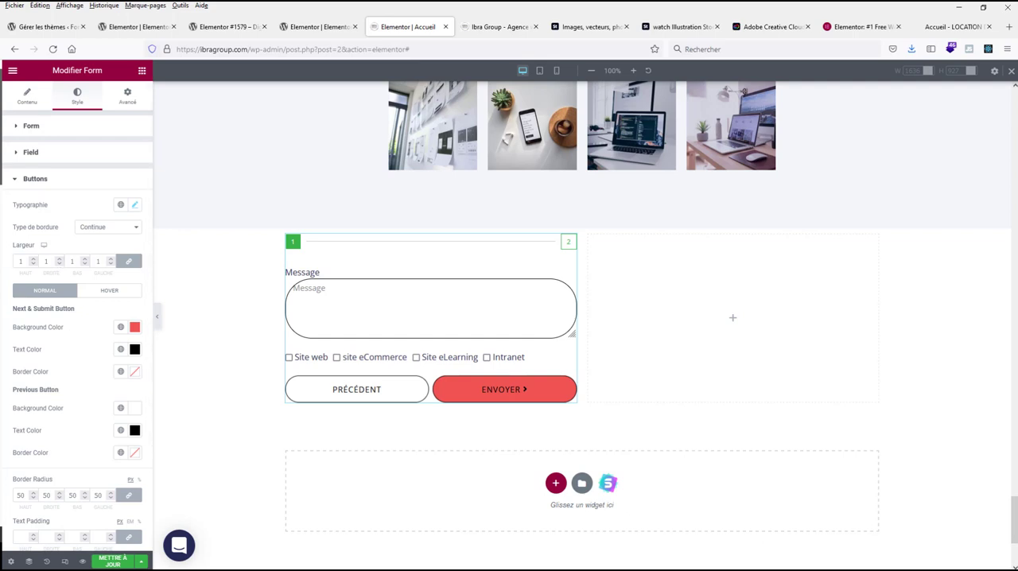
pyautogui.click(356, 390)
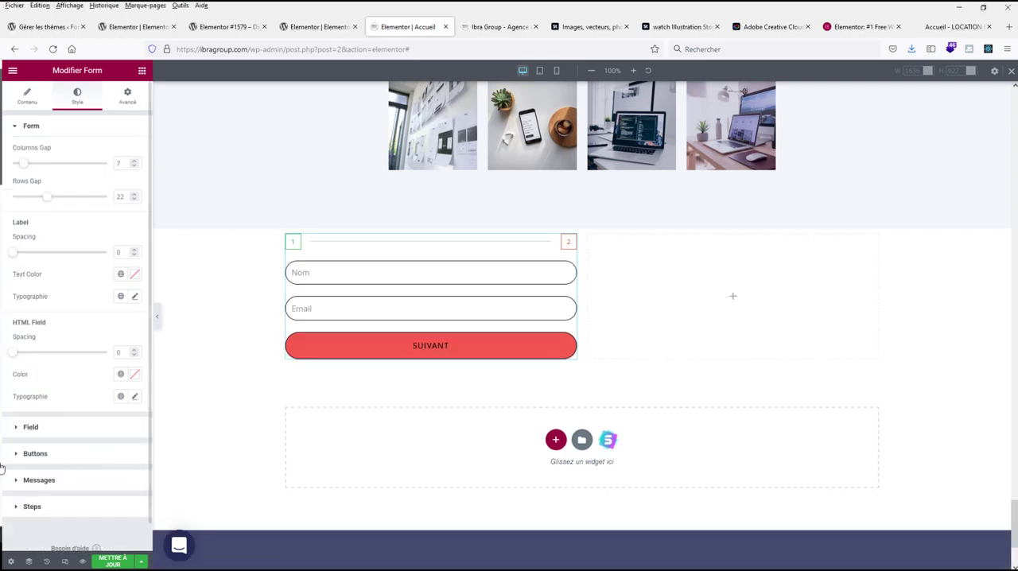
pyautogui.hotkey('alt', 'Tab')
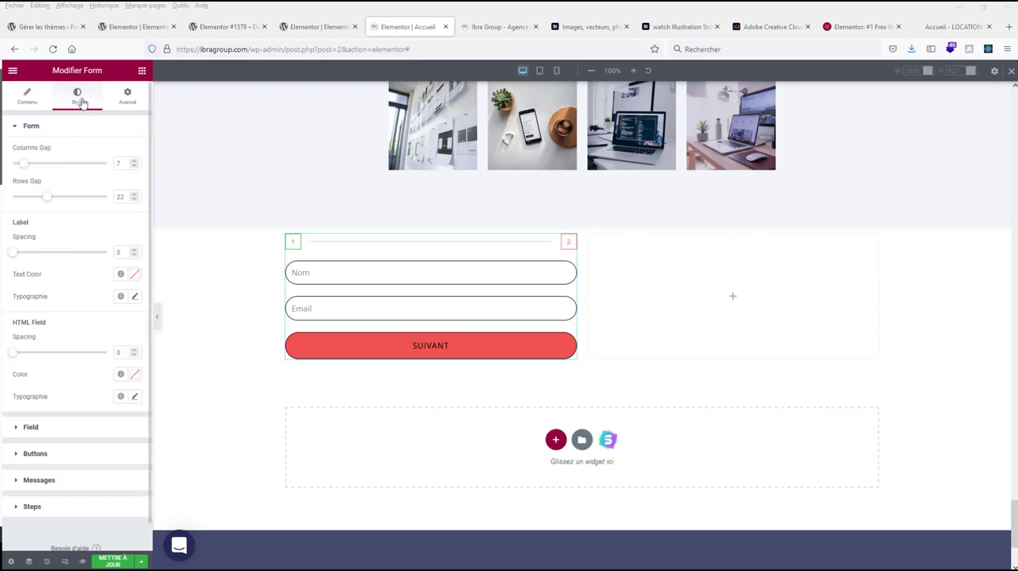
pyautogui.click(35, 454)
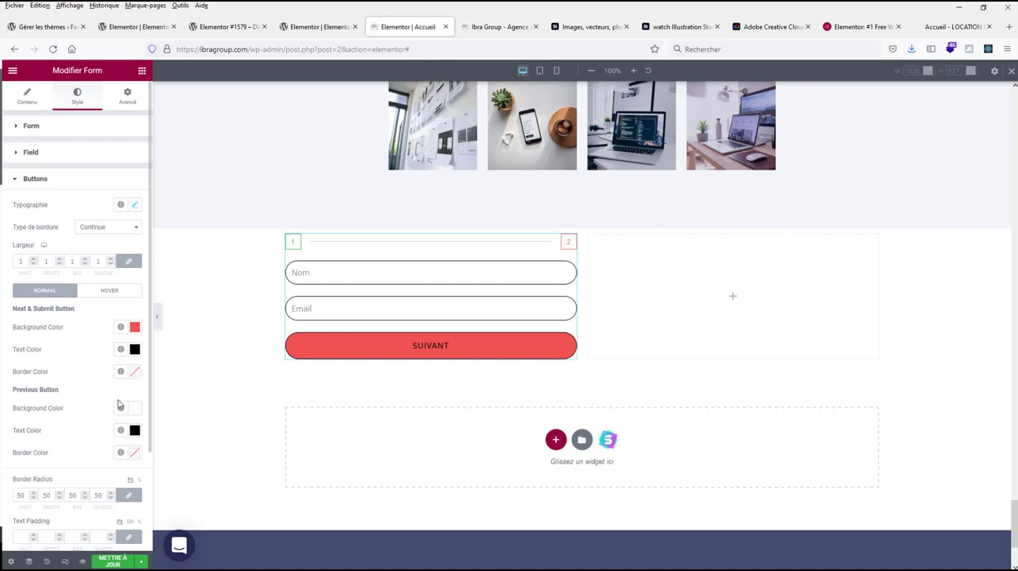
pyautogui.click(32, 183)
pyautogui.click(30, 152)
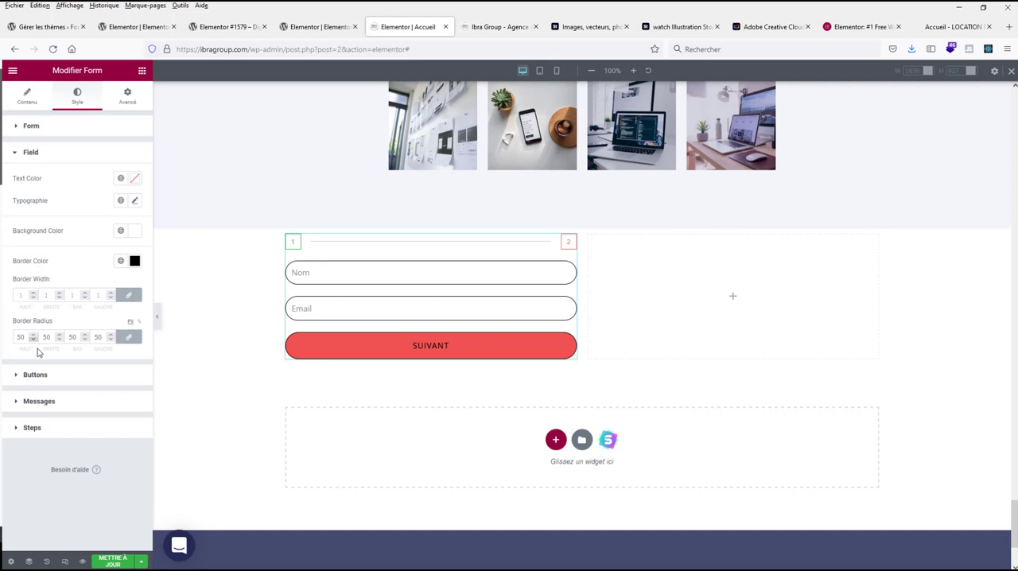
pyautogui.click(30, 427)
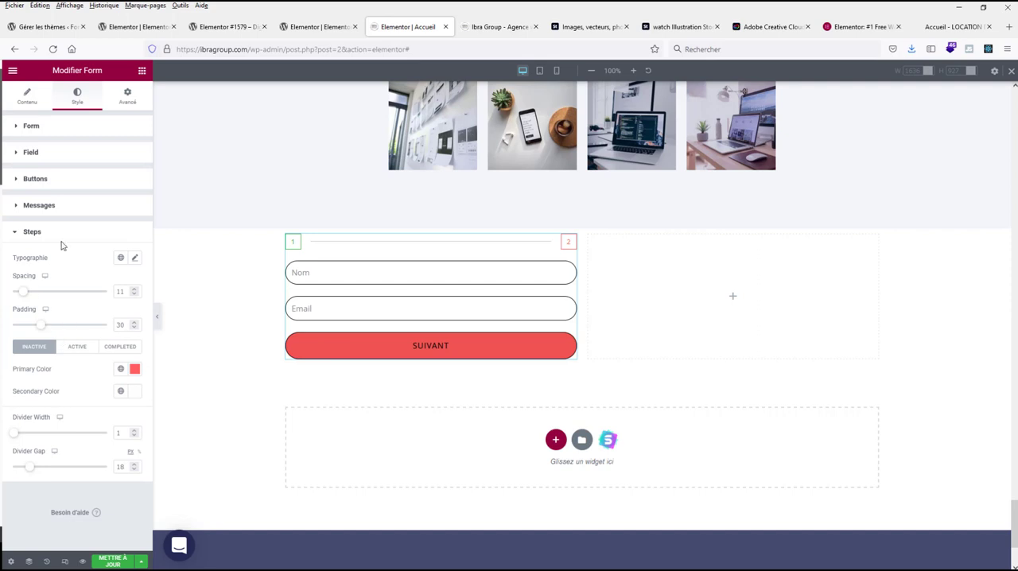
# Step: Change the shape of the form's step indicators to Circle in the steps settings
pyautogui.click(27, 102)
pyautogui.scroll(-2, 96, 298)
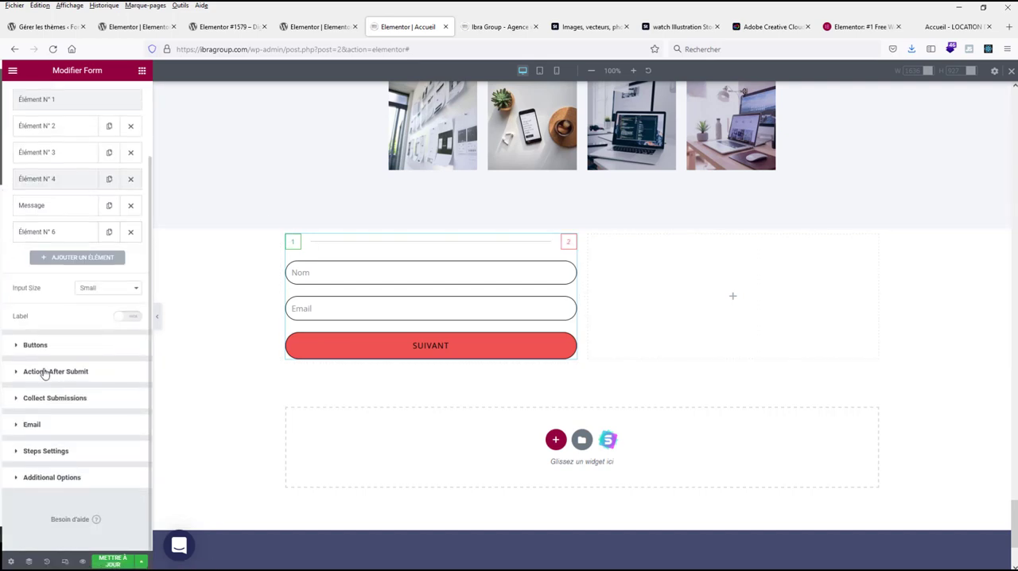
pyautogui.click(36, 345)
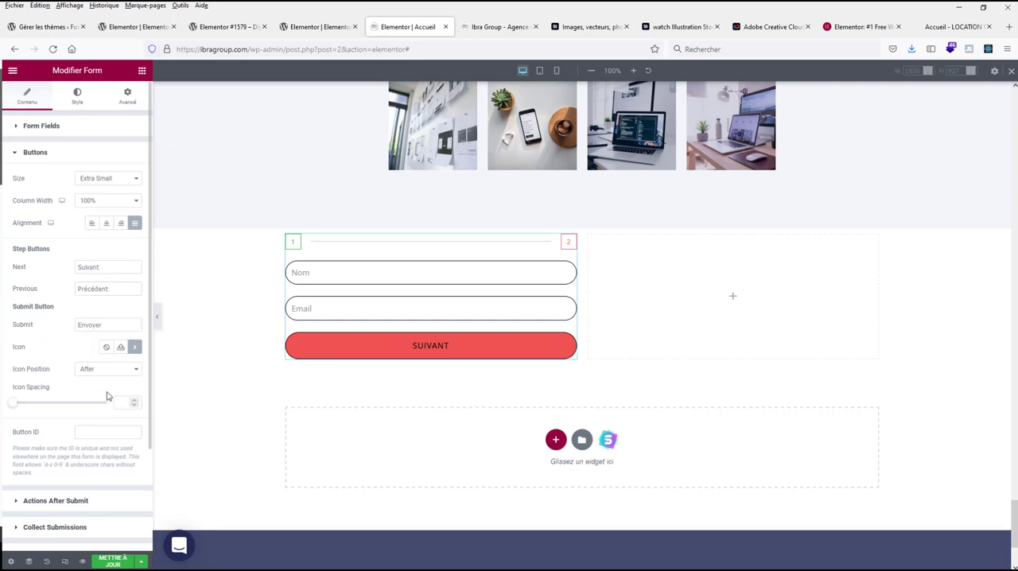
pyautogui.scroll(-2, 106, 395)
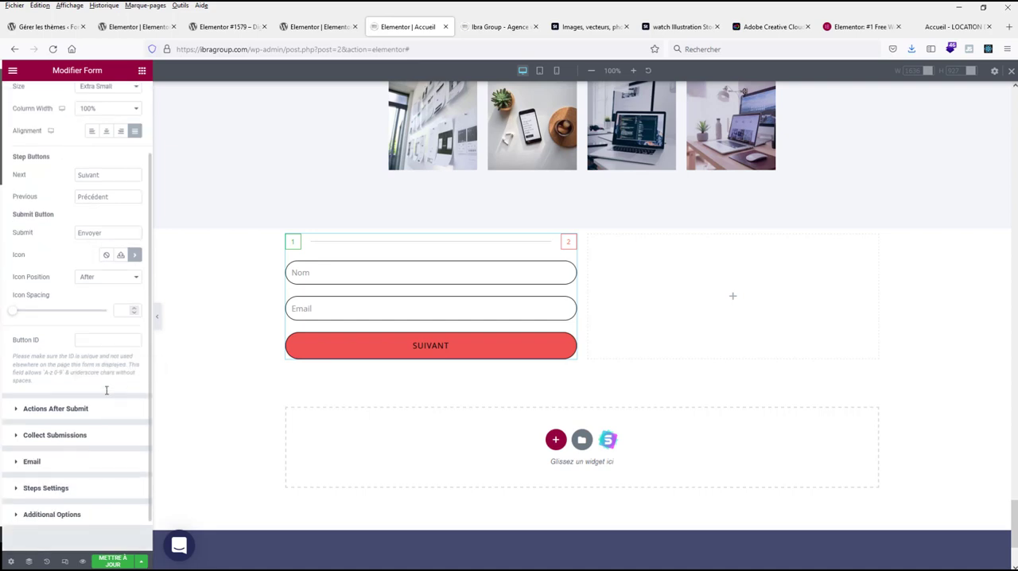
pyautogui.scroll(-1, 93, 420)
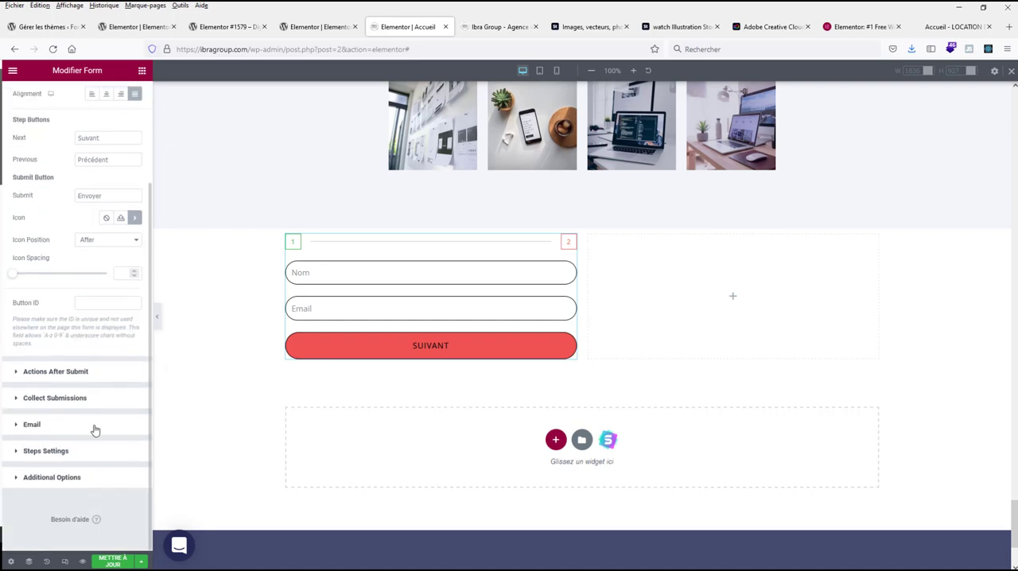
pyautogui.click(52, 450)
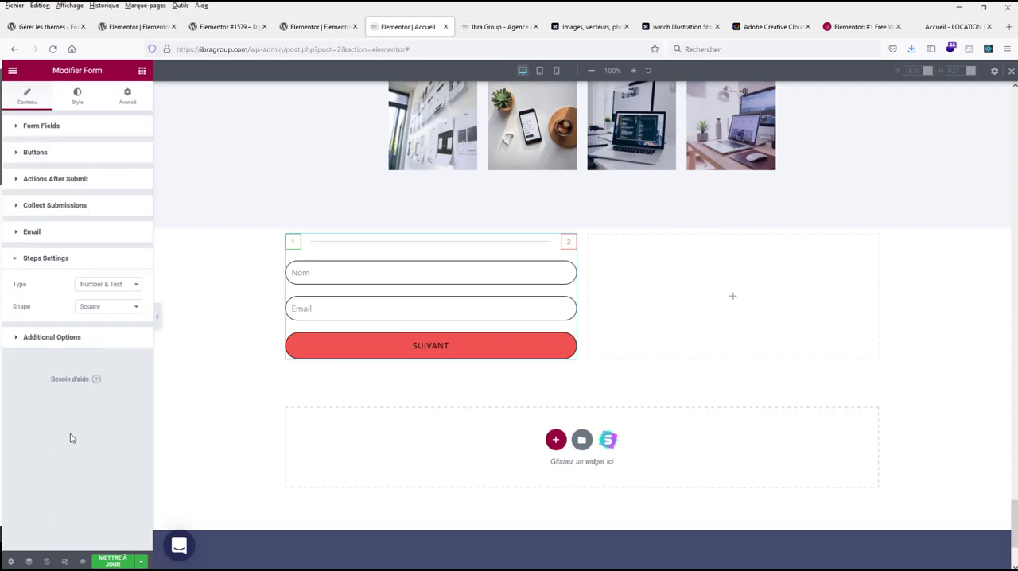
pyautogui.click(97, 309)
pyautogui.click(101, 322)
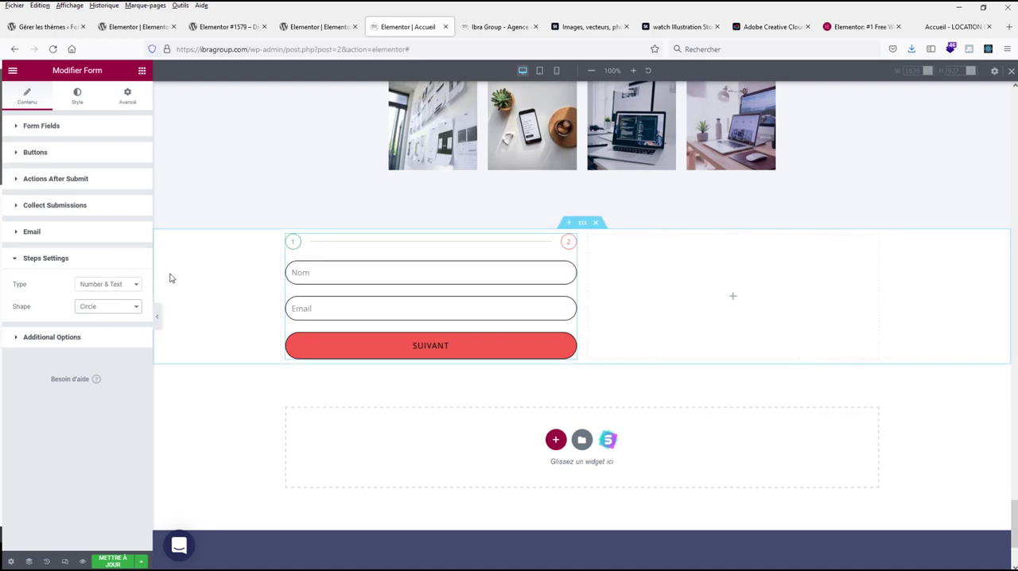
# Step: Try the Icon type for the form's step indicators, and set the type to Progress Bar
pyautogui.click(119, 284)
pyautogui.click(101, 322)
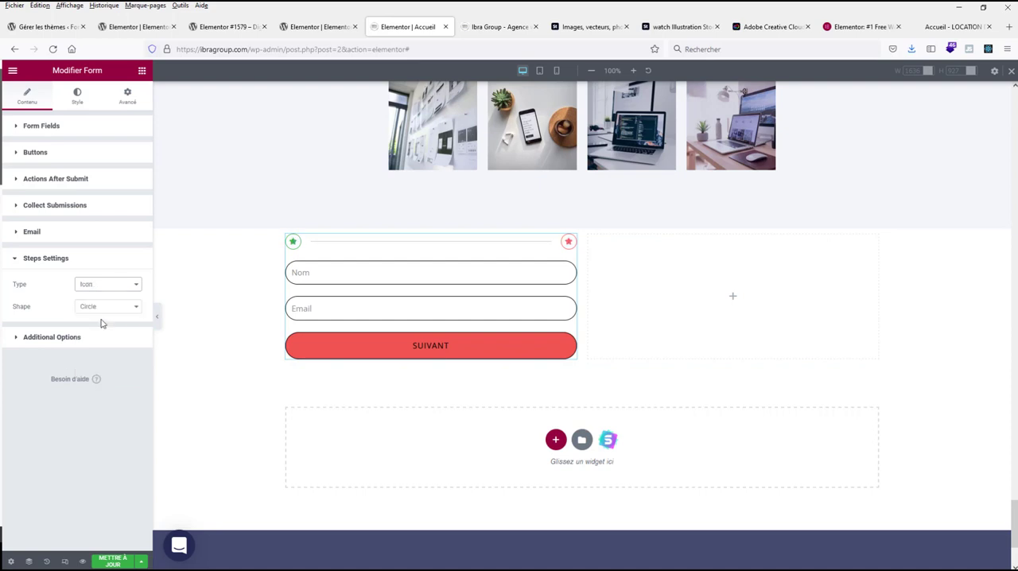
pyautogui.click(107, 288)
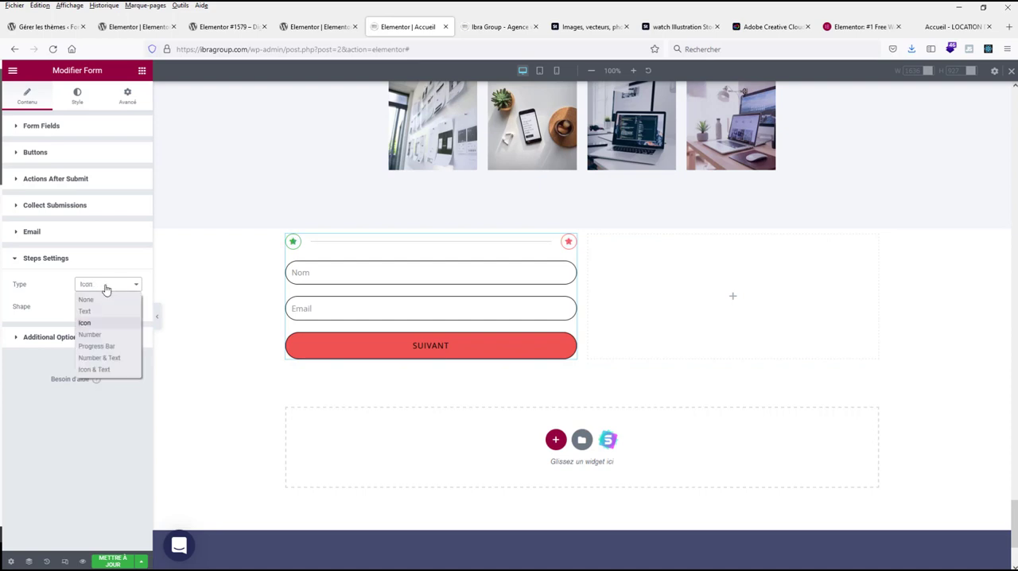
pyautogui.click(104, 347)
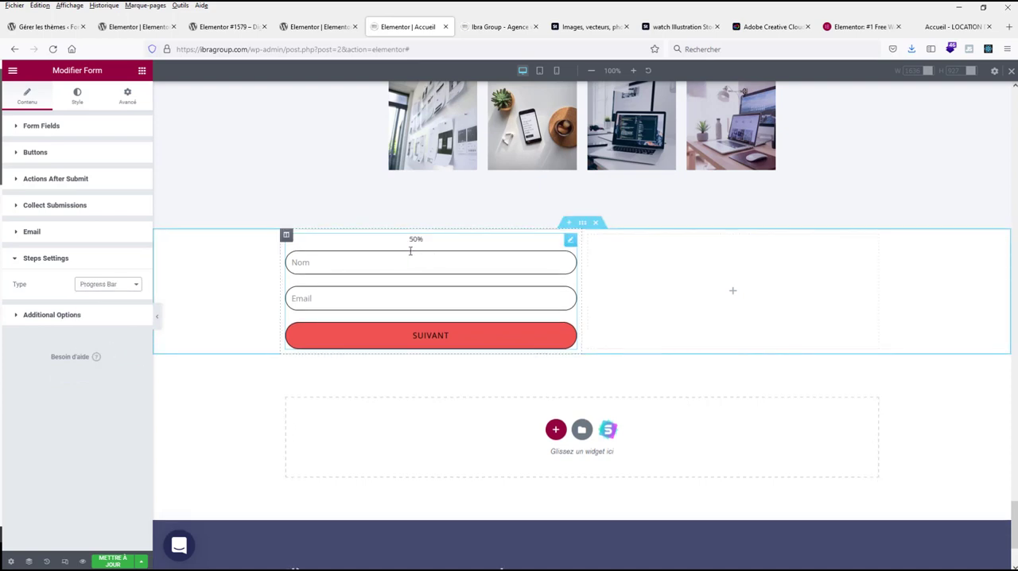
# Step: Set the percentage color of the form's progress bar to the global color Principal
pyautogui.click(76, 96)
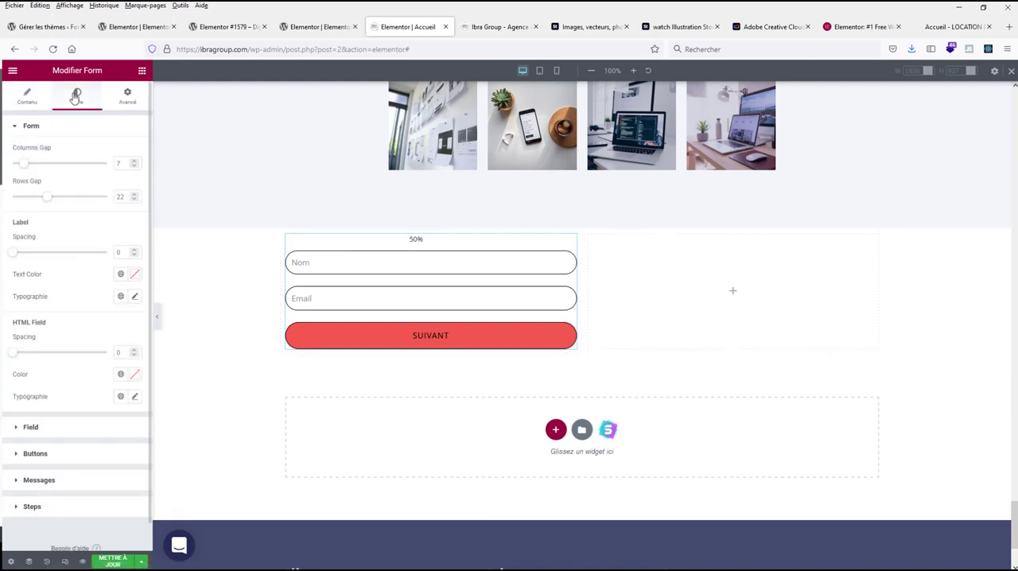
pyautogui.click(34, 507)
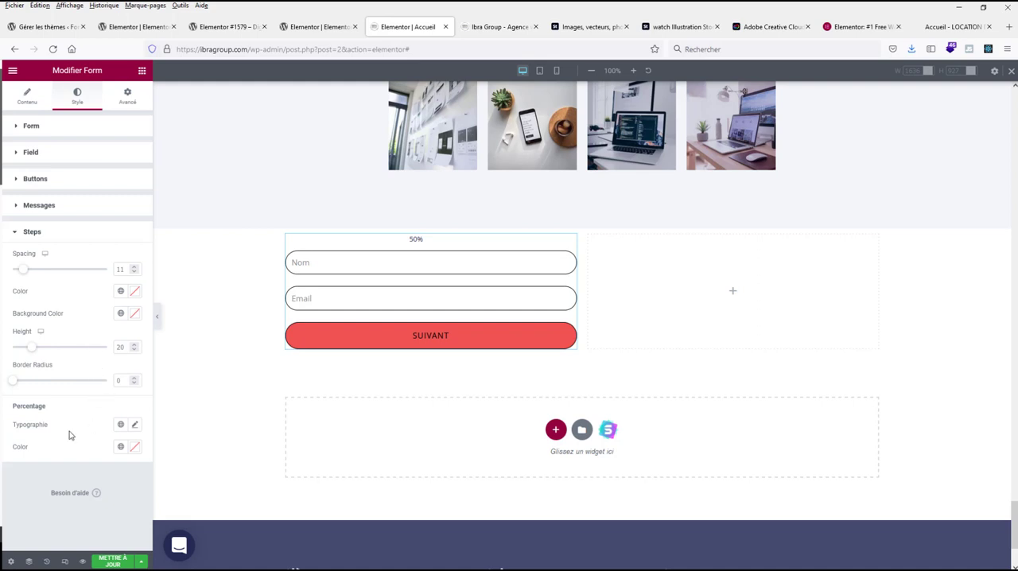
pyautogui.click(120, 448)
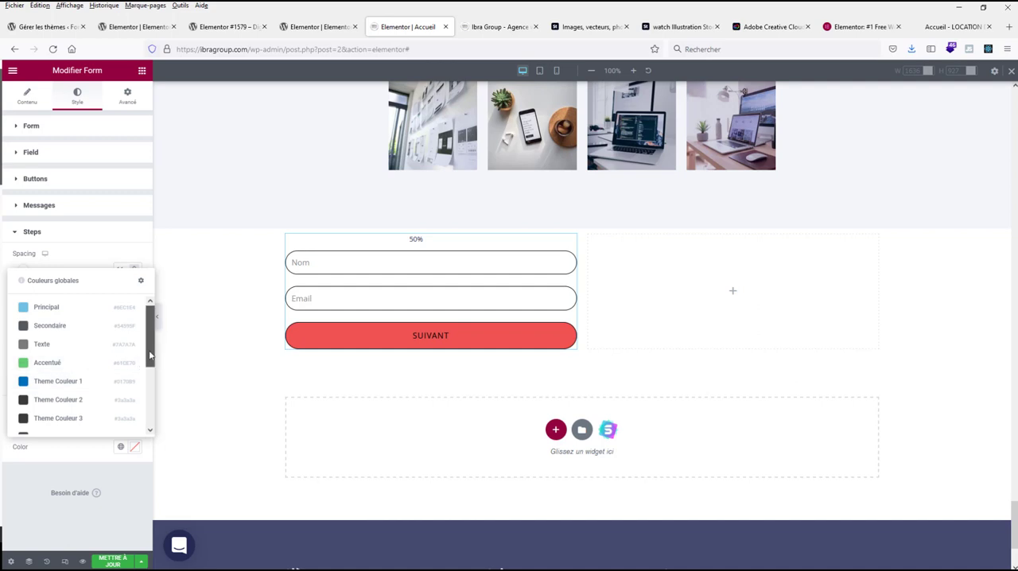
pyautogui.moveTo(149, 326)
pyautogui.mouseDown()
pyautogui.moveTo(151, 427)
pyautogui.moveTo(158, 344)
pyautogui.mouseUp()
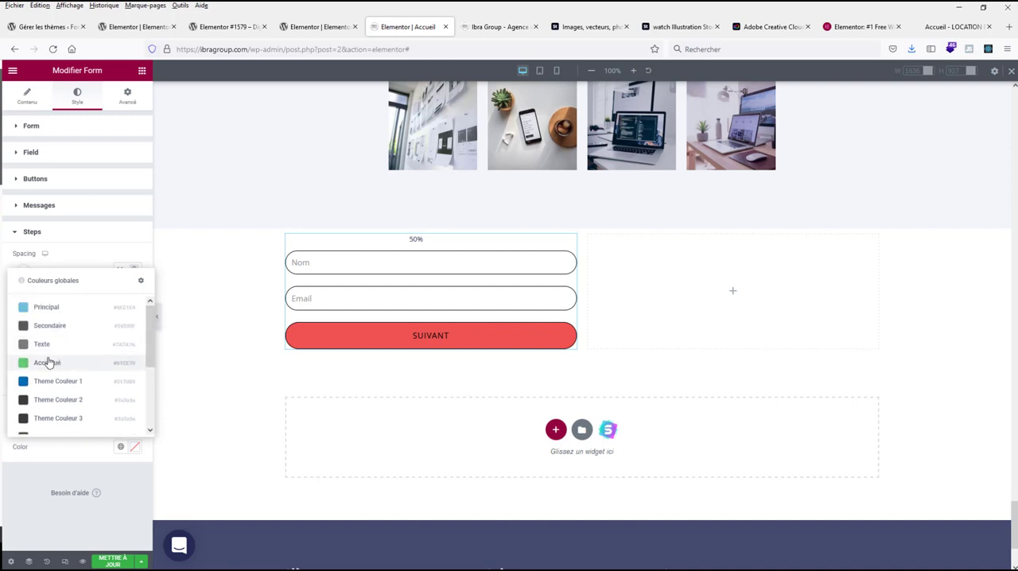
pyautogui.click(30, 308)
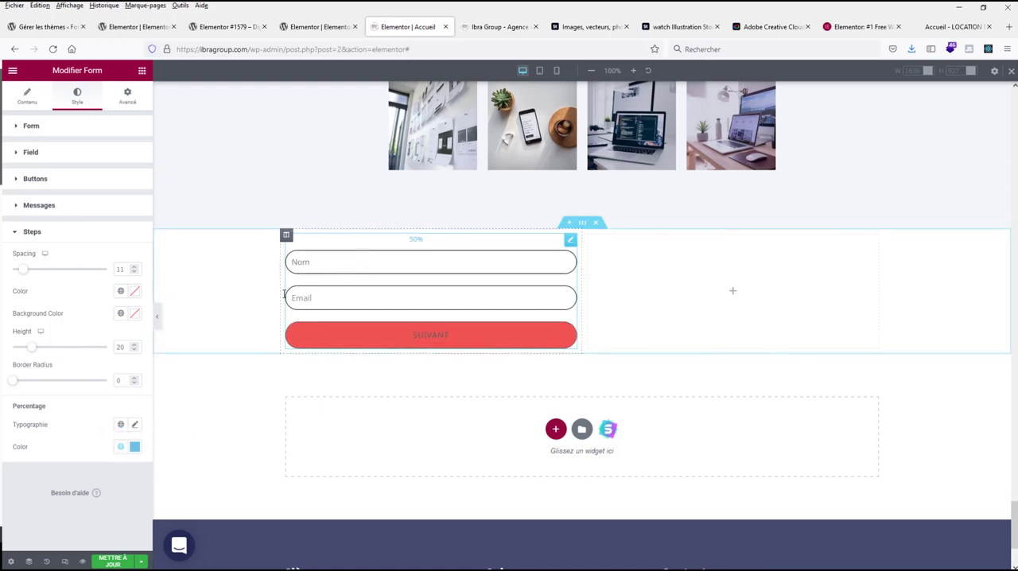
# Step: Change the form's step indicator type to Number & Text and check the style settings for the steps
pyautogui.click(27, 92)
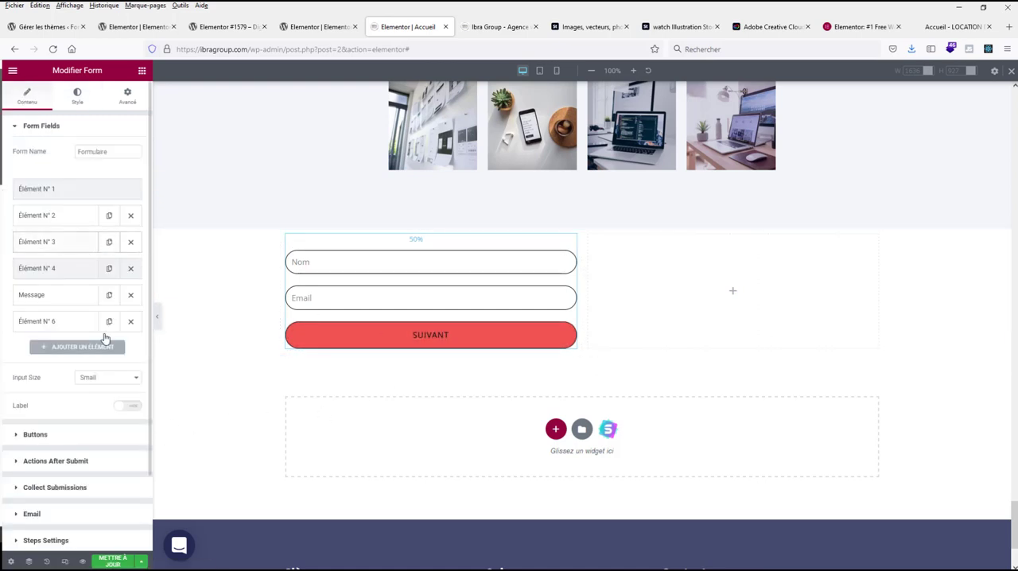
pyautogui.scroll(-1, 90, 436)
pyautogui.click(64, 479)
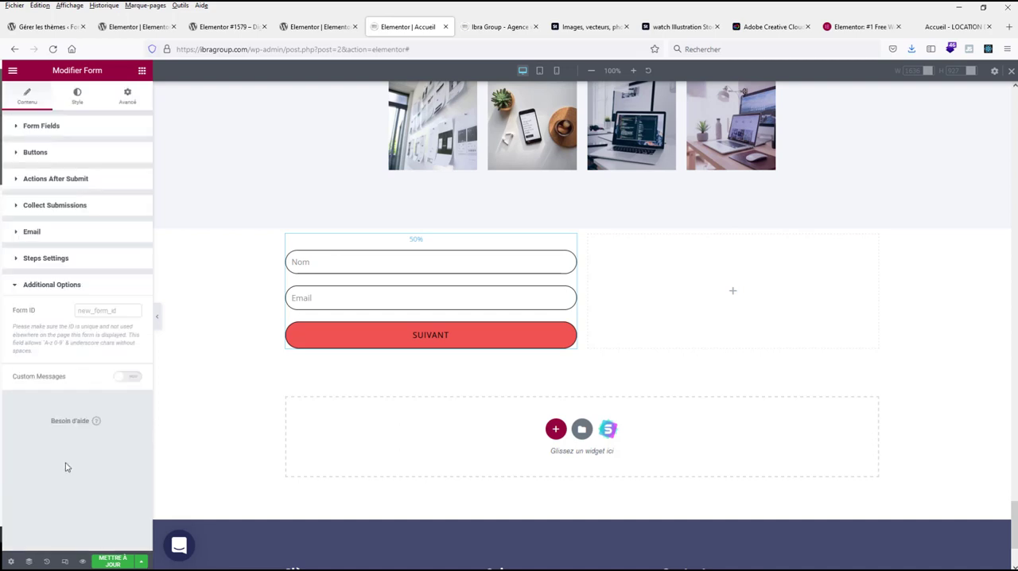
pyautogui.click(39, 260)
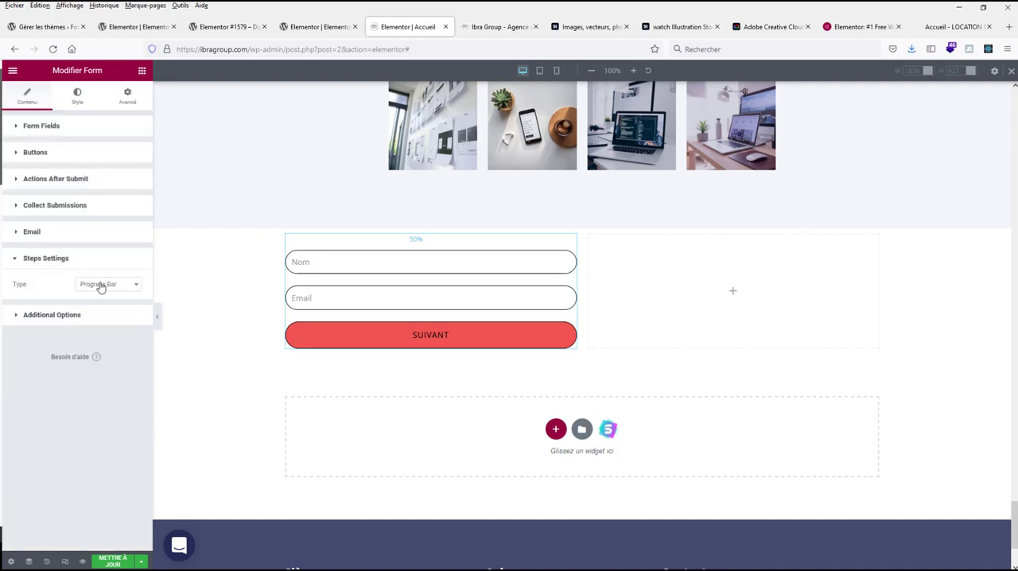
pyautogui.click(100, 285)
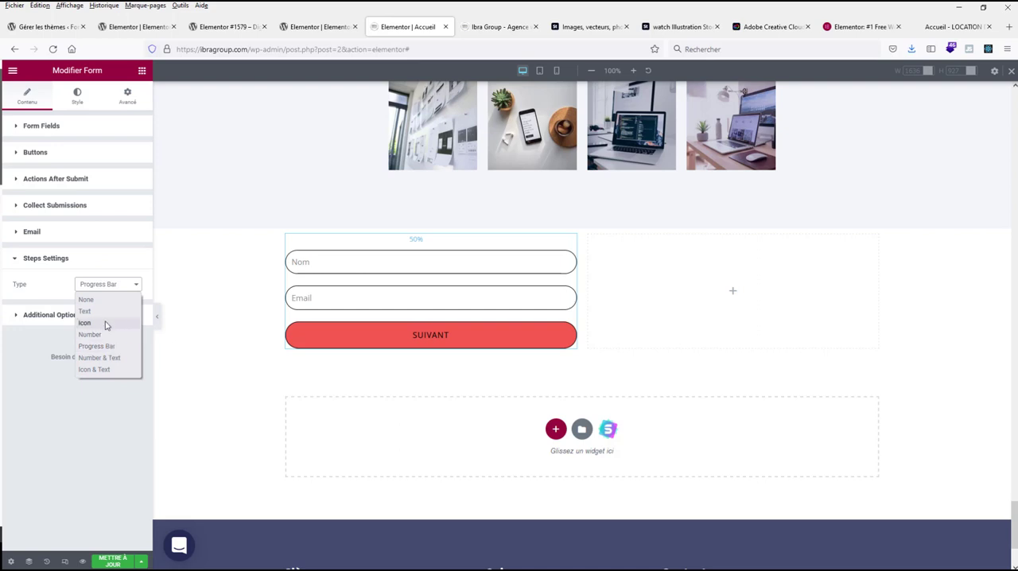
pyautogui.click(97, 357)
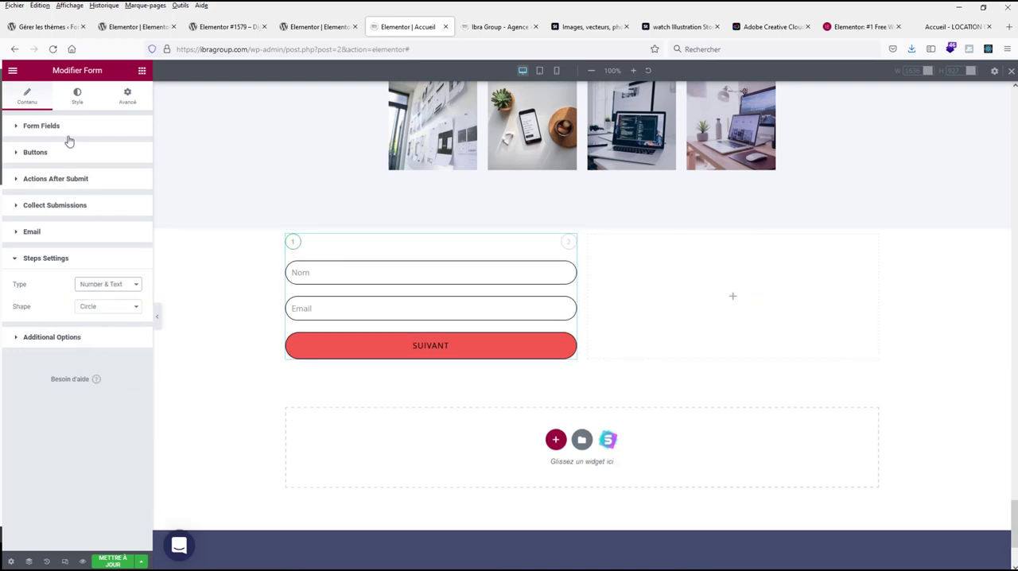
pyautogui.click(76, 95)
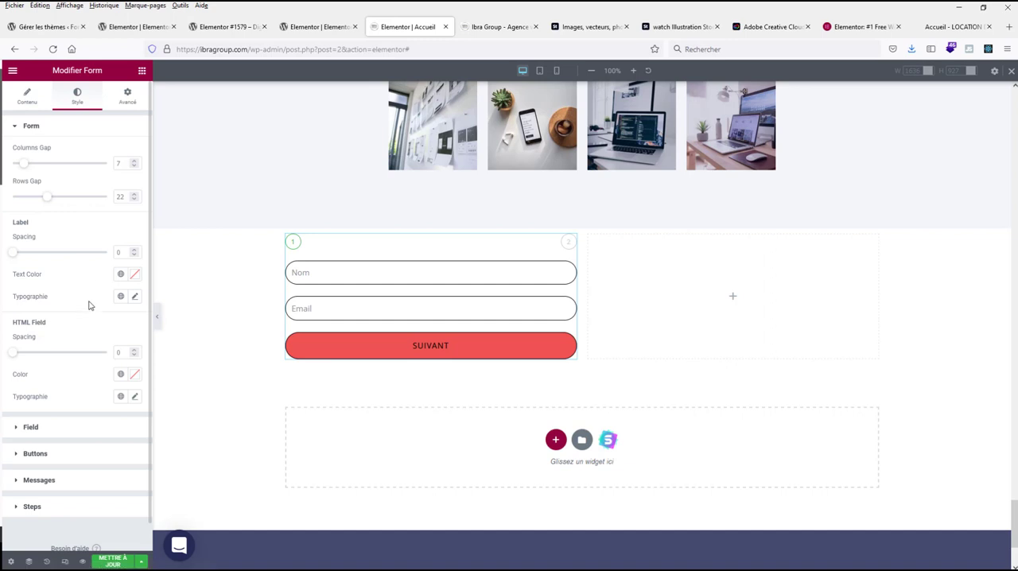
pyautogui.click(50, 508)
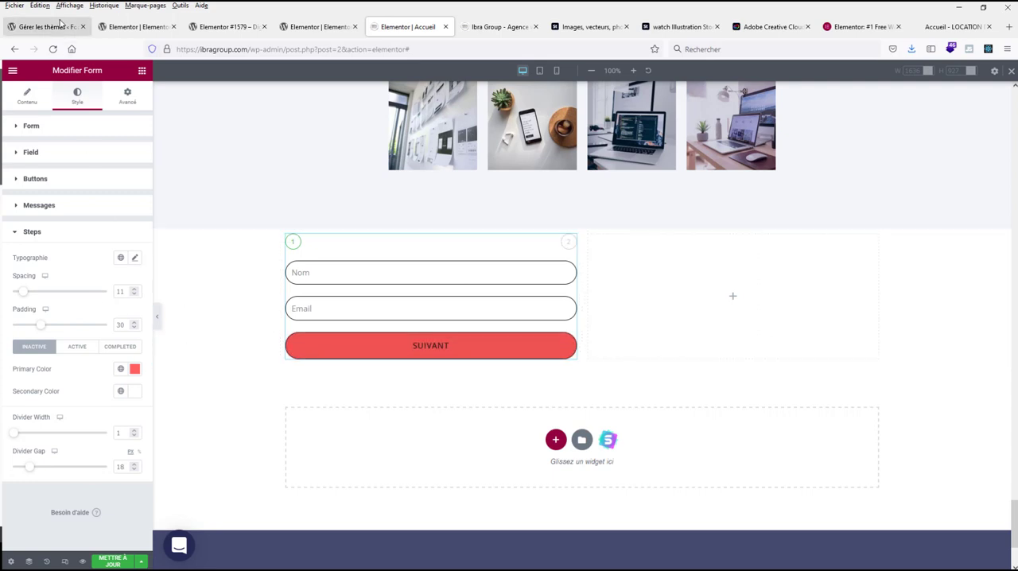
# Step: Change the opening words of the form's notification email subject to "Nouveau message de"
pyautogui.click(26, 97)
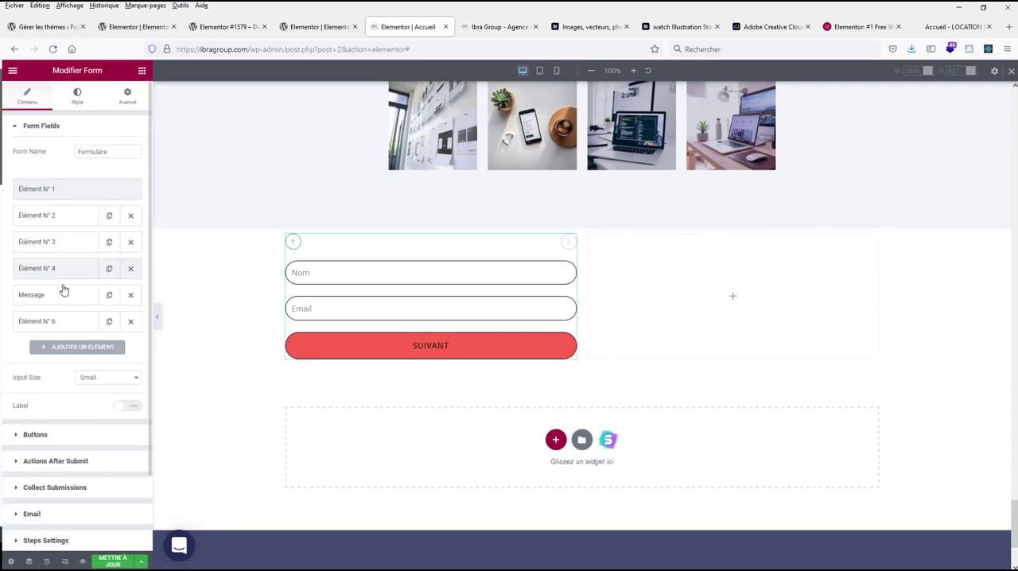
pyautogui.scroll(-2, 74, 421)
pyautogui.click(36, 429)
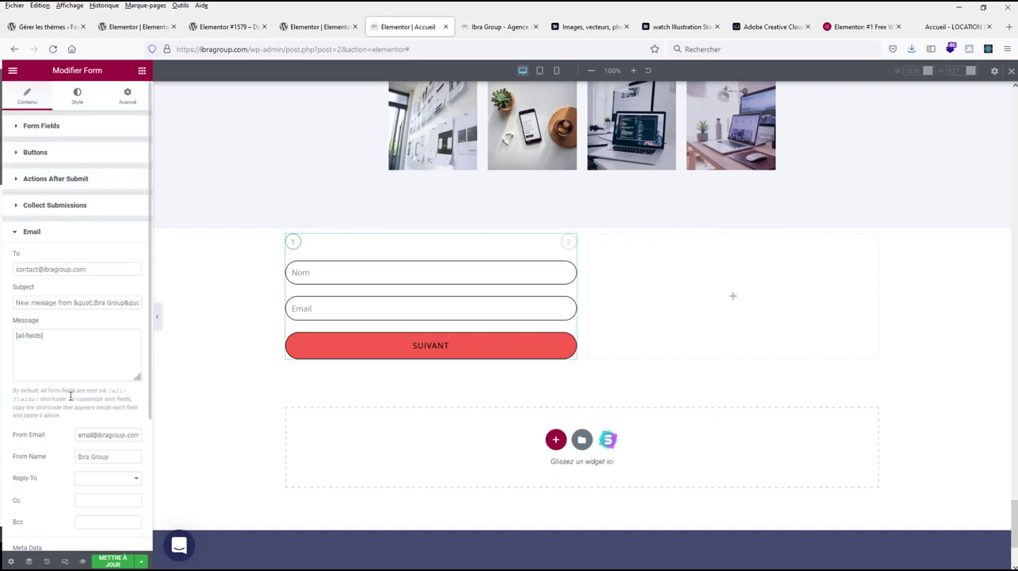
pyautogui.moveTo(86, 270); pyautogui.dragTo(24, 274)
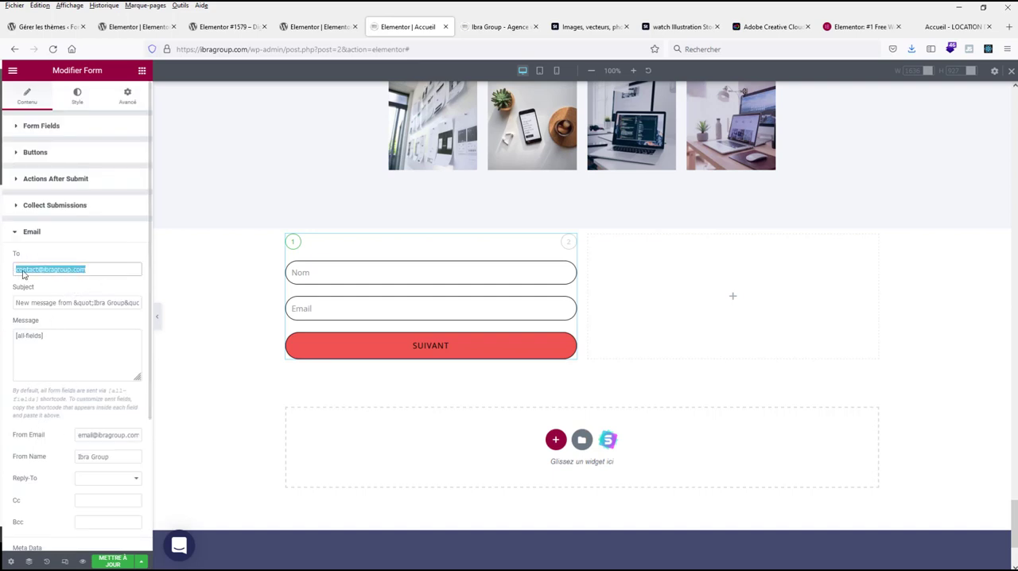
pyautogui.tripleClick(90, 303)
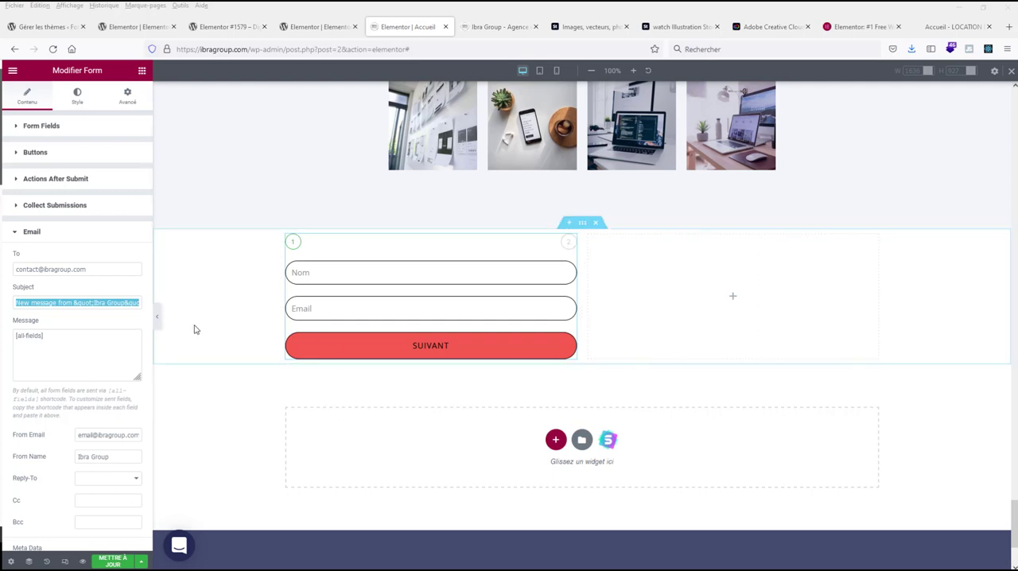
pyautogui.click(72, 302)
pyautogui.moveTo(73, 302); pyautogui.dragTo(14, 302)
pyautogui.write('Nouveau message')
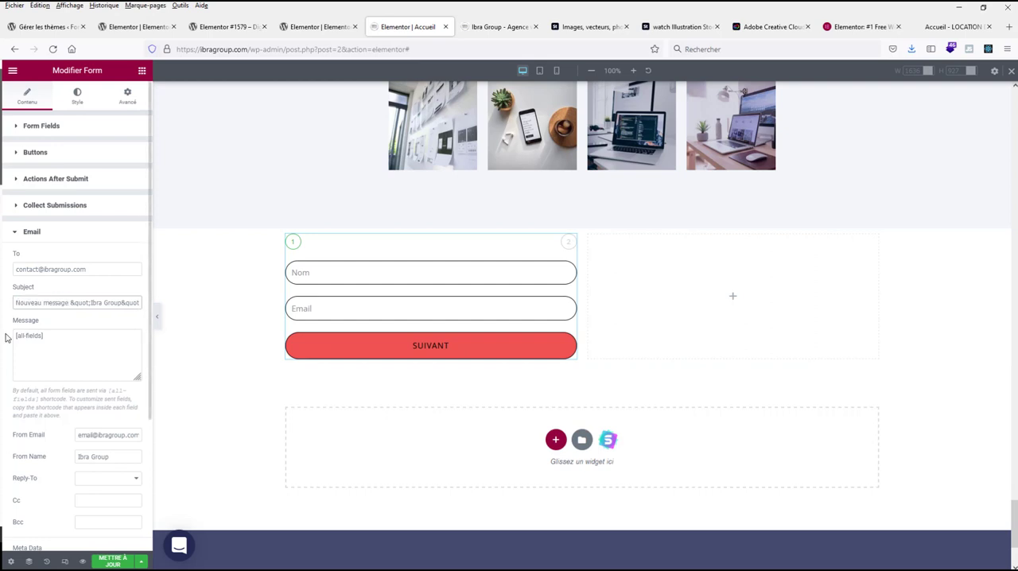
pyautogui.write(' de')
# Step: Check the remaining email settings and the form's additional options
pyautogui.scroll(-3, 67, 306)
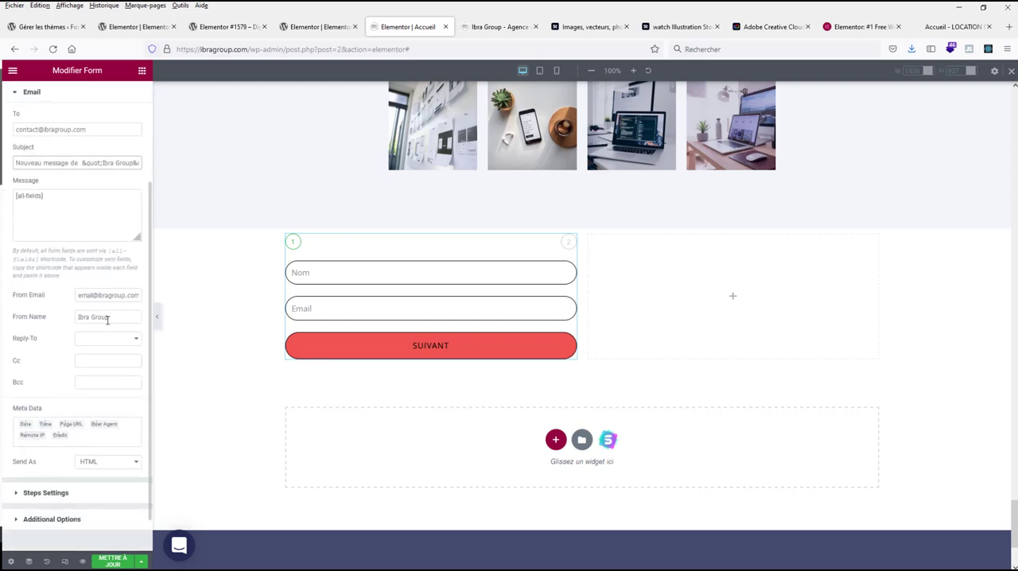
pyautogui.scroll(-1, 107, 319)
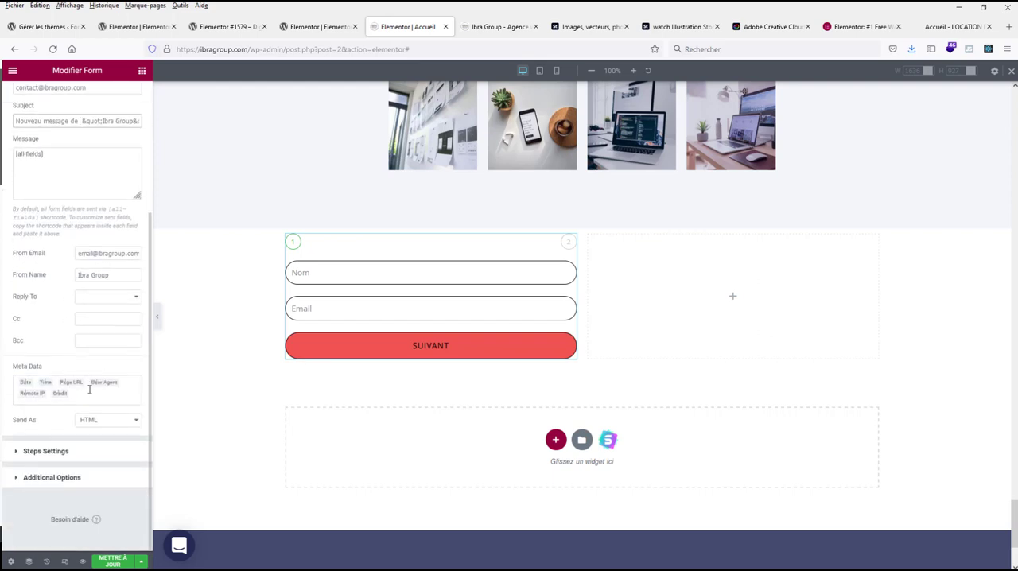
pyautogui.click(54, 479)
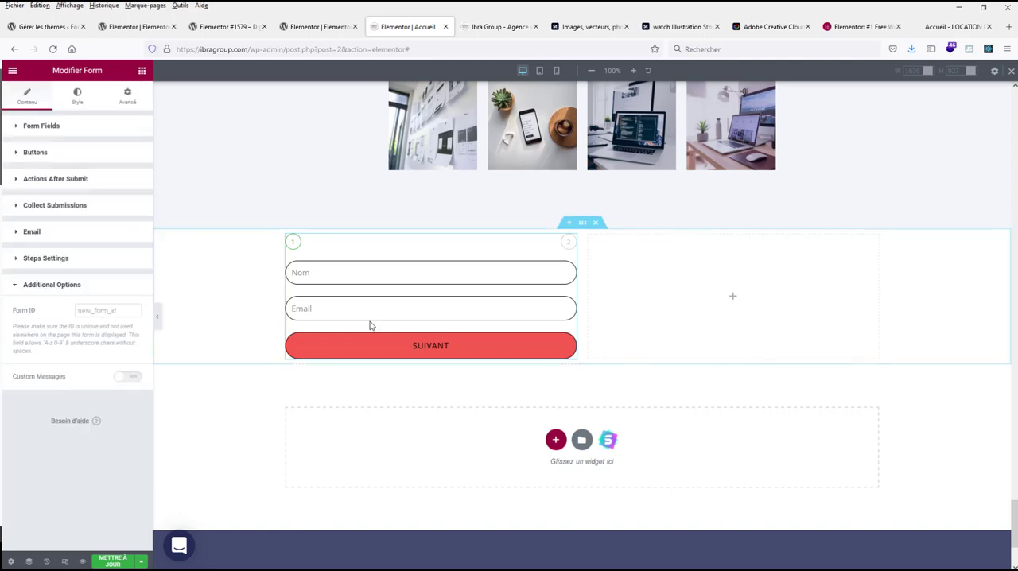
pyautogui.scroll(-1, 367, 284)
pyautogui.scroll(1, 367, 284)
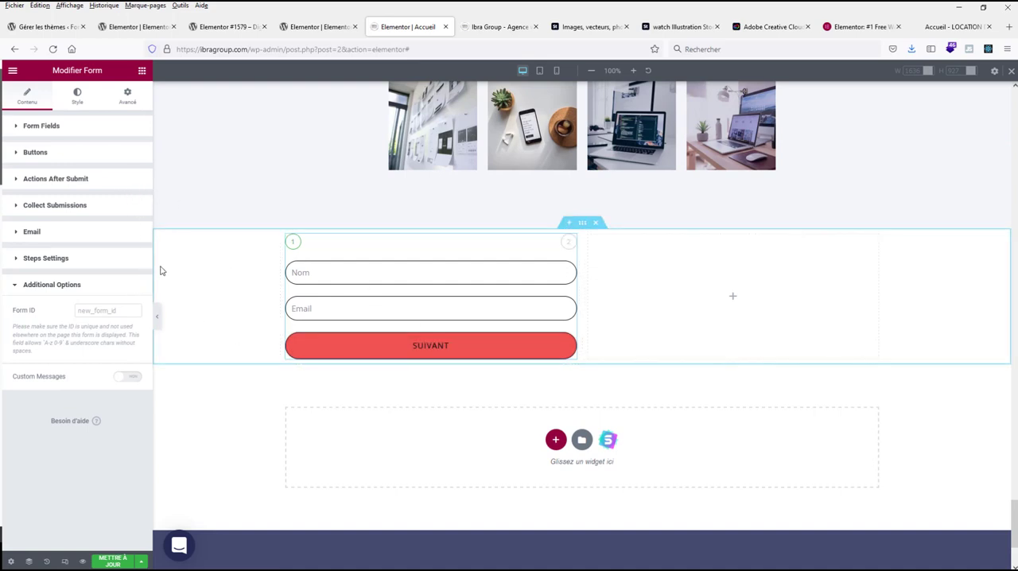
# Step: Test the form's first step by filling in a sample name and e-mail address, and advance to the second step
pyautogui.click(333, 277)
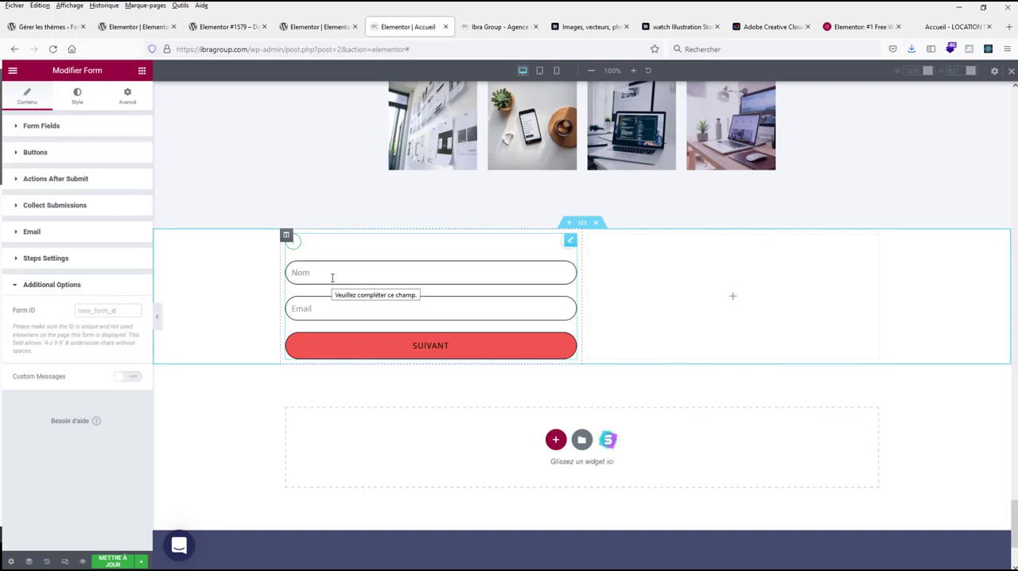
pyautogui.write('Alex')
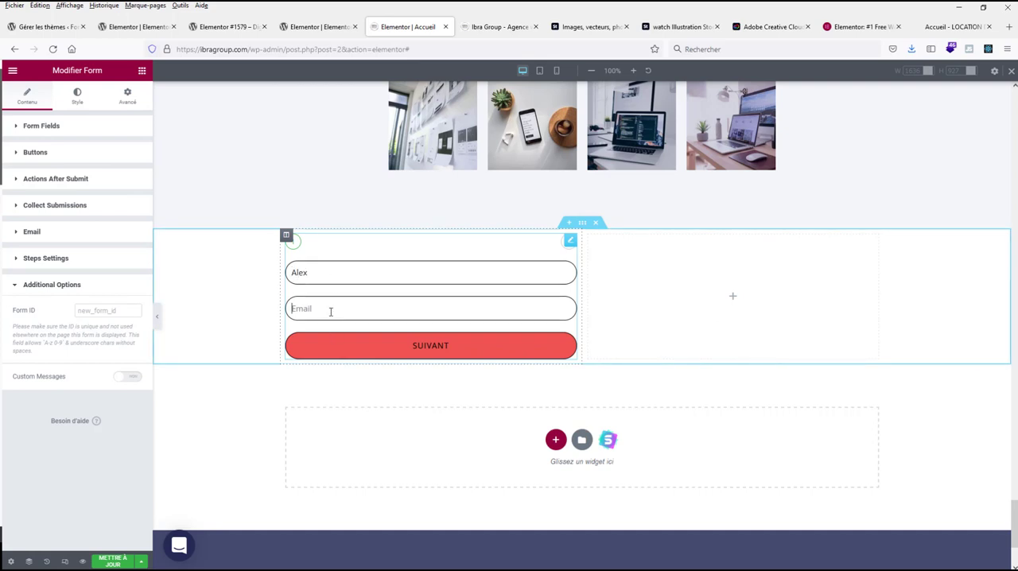
pyautogui.write('Nouveau message')
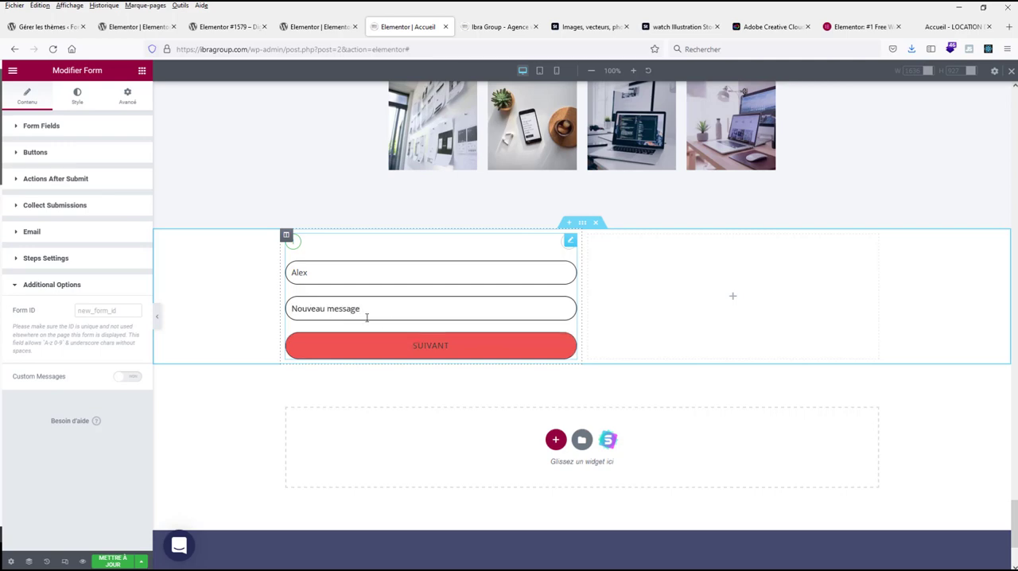
pyautogui.hotkey('ctrl', 'a')
pyautogui.write('tes')
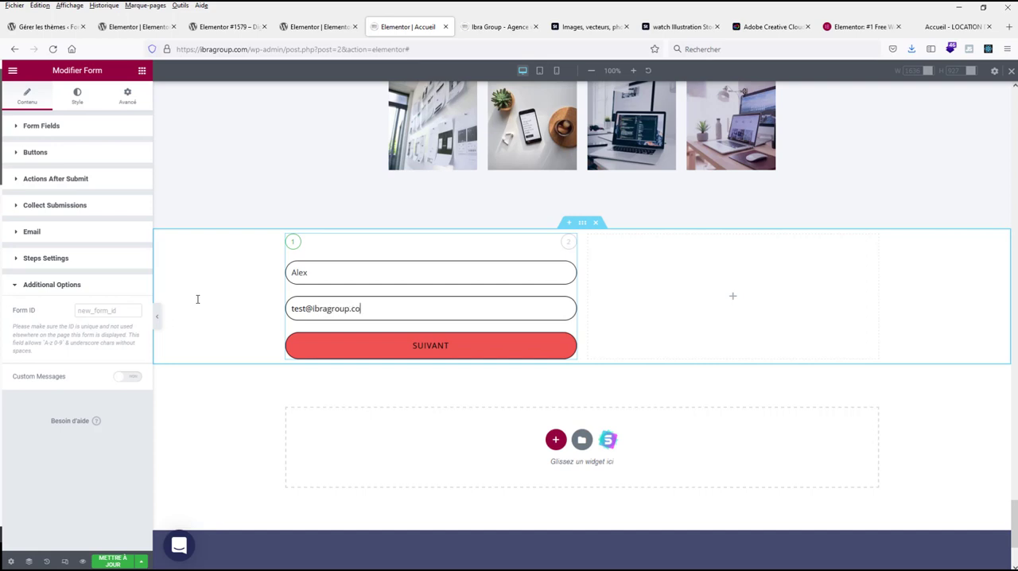
pyautogui.click(391, 343)
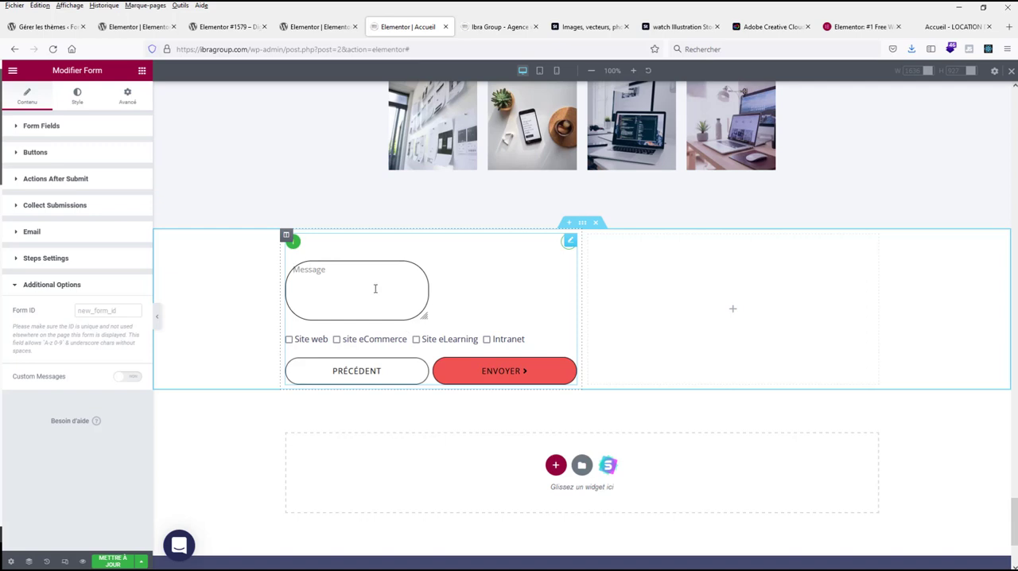
# Step: Review the style settings of the form's buttons, including colors, border radius and text padding
pyautogui.click(76, 94)
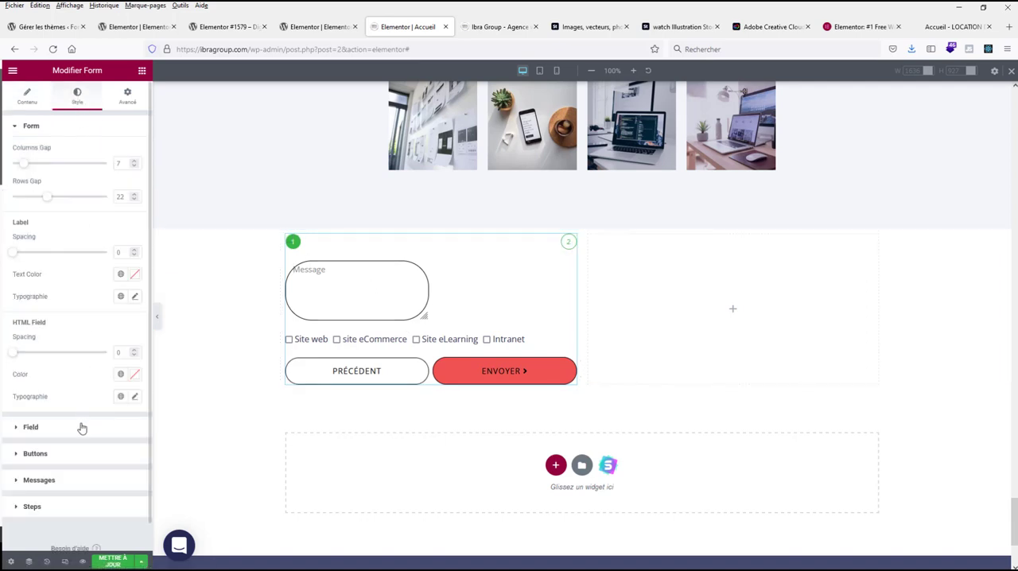
pyautogui.click(57, 455)
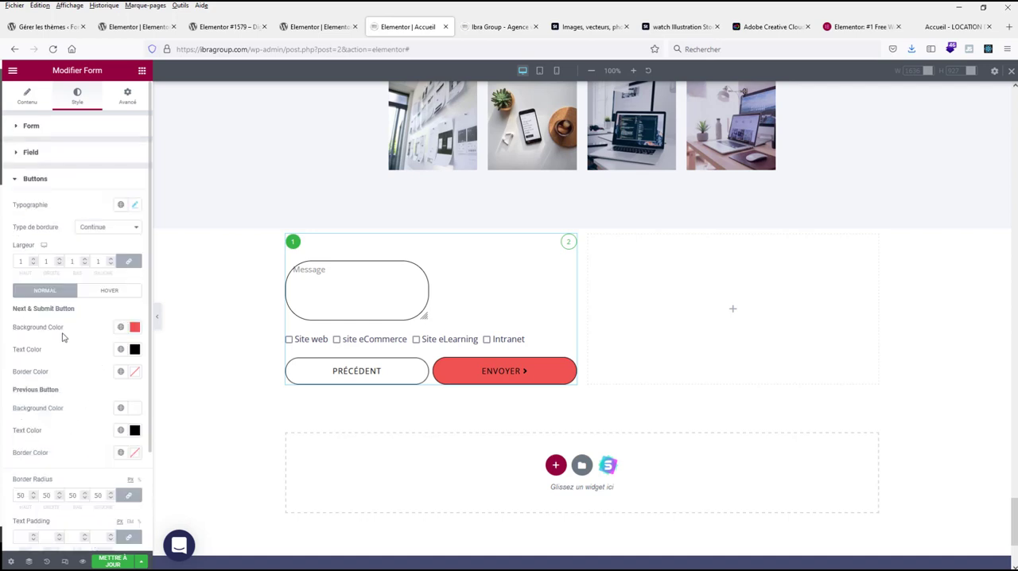
pyautogui.scroll(-2, 88, 422)
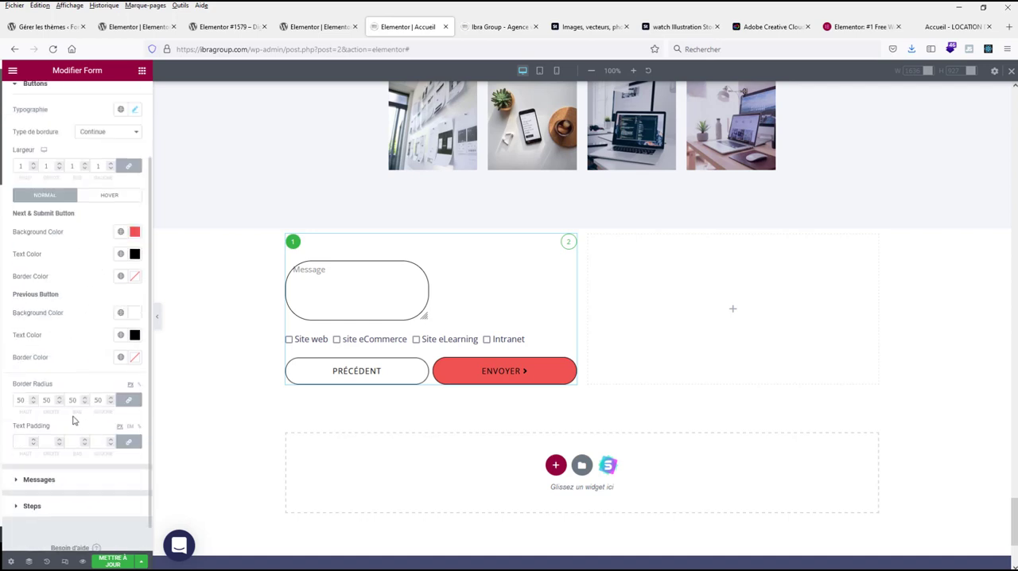
pyautogui.scroll(1, 109, 391)
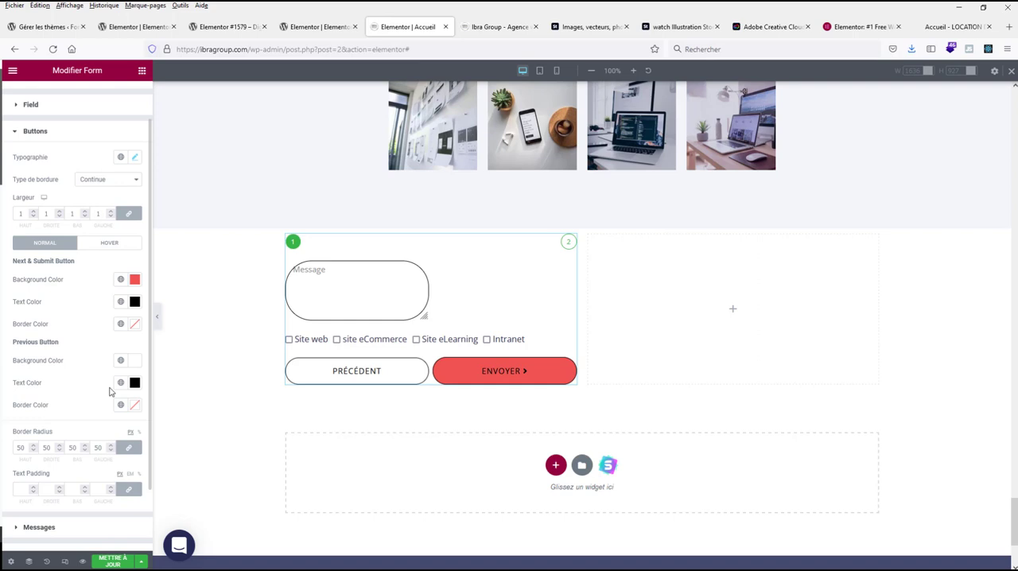
pyautogui.scroll(2, 110, 391)
# Step: Set the column width of the form's Message field to 100%
pyautogui.click(42, 99)
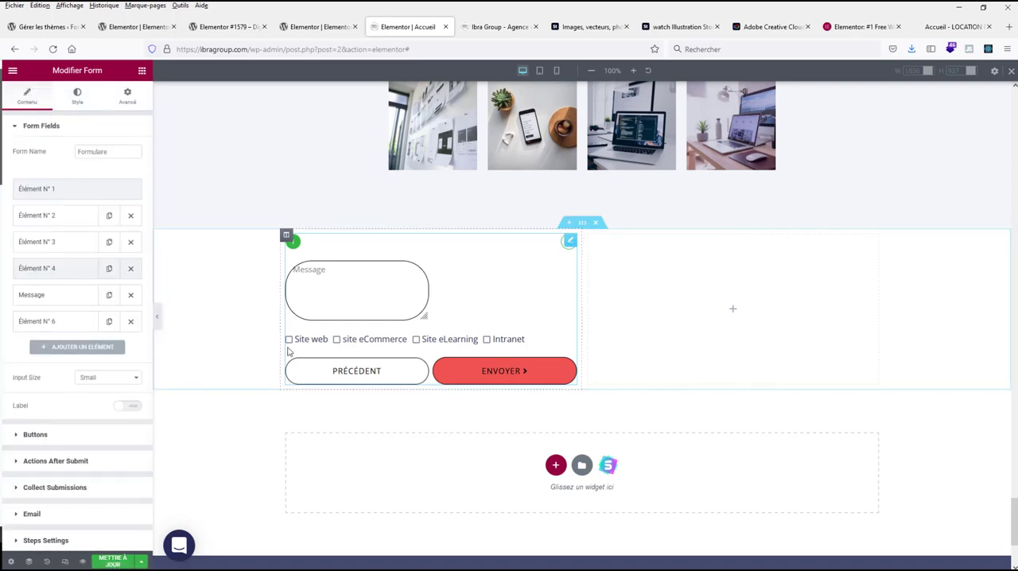
pyautogui.click(61, 295)
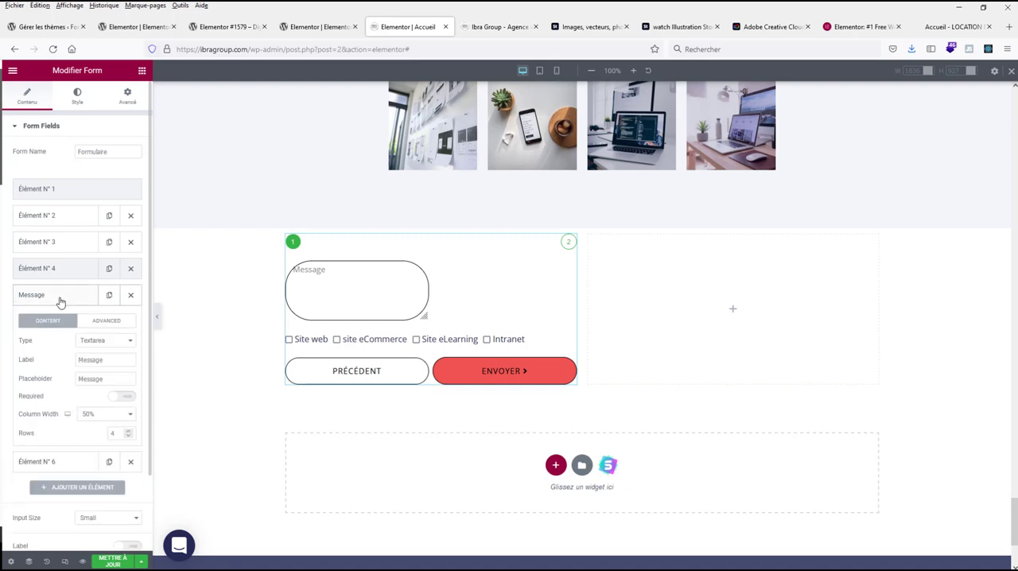
pyautogui.click(93, 420)
pyautogui.click(95, 391)
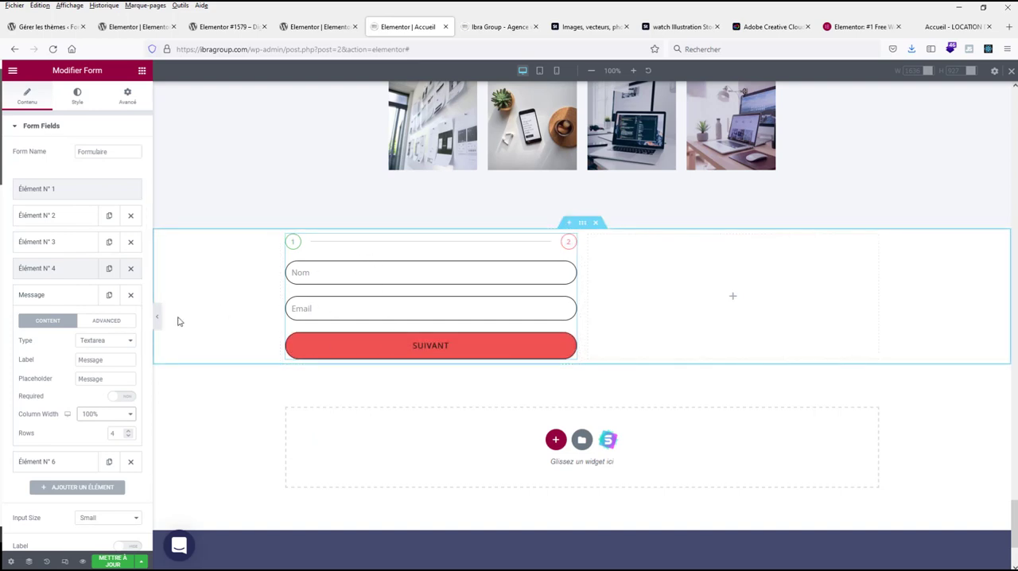
pyautogui.click(43, 296)
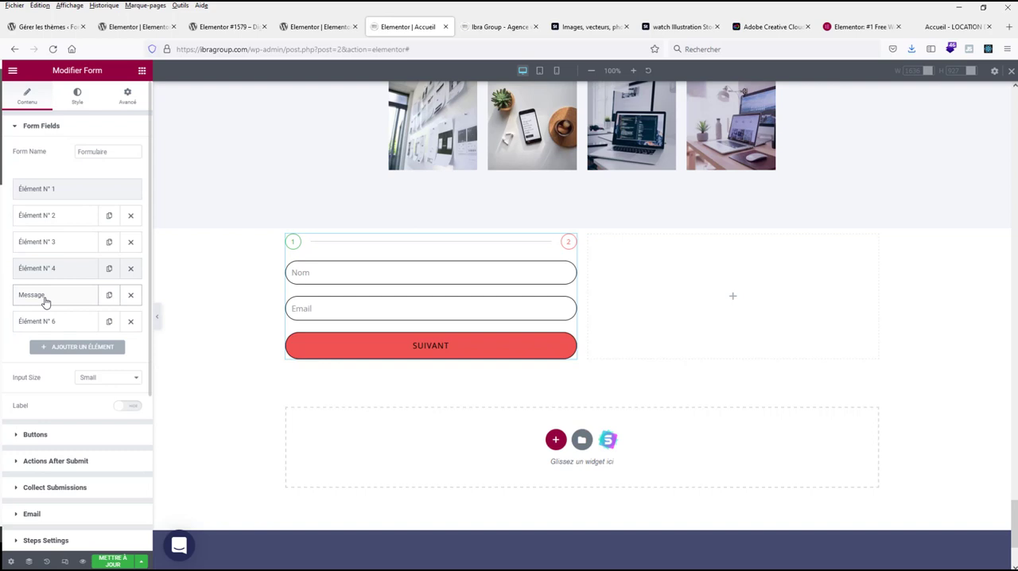
# Step: Add a new field of type reCAPTCHA V3 at the end of the form
pyautogui.click(70, 349)
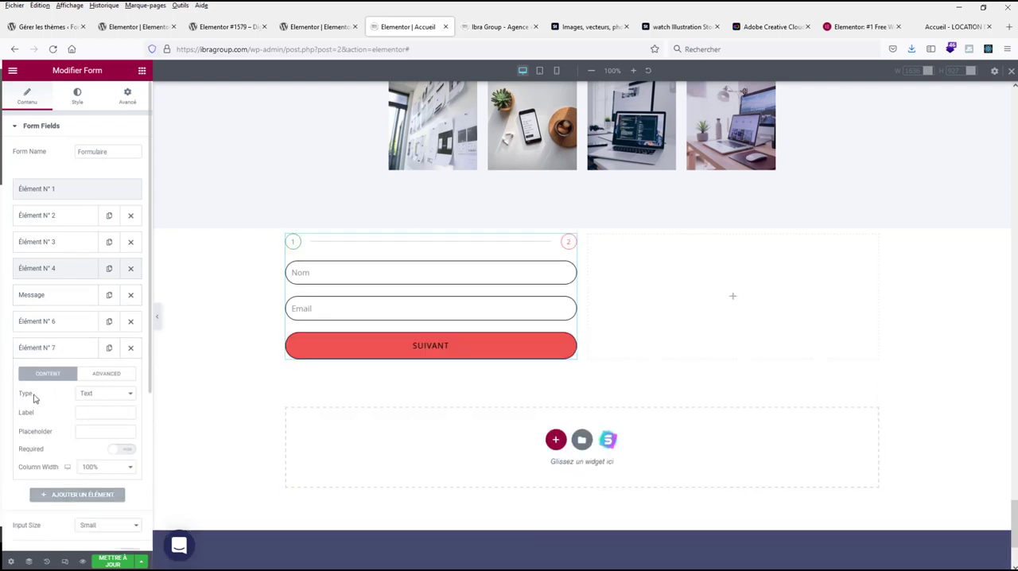
pyautogui.click(100, 398)
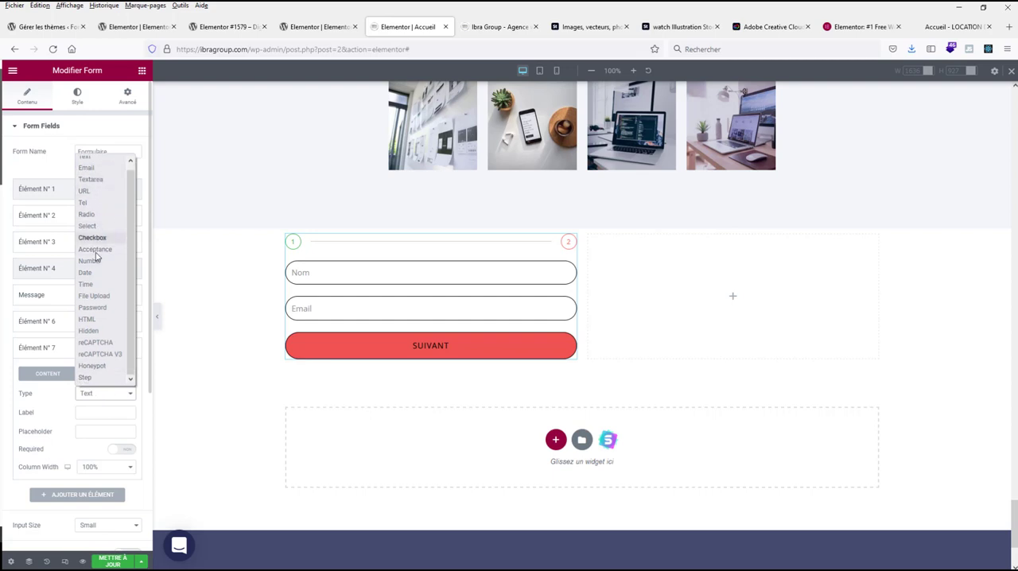
pyautogui.click(98, 355)
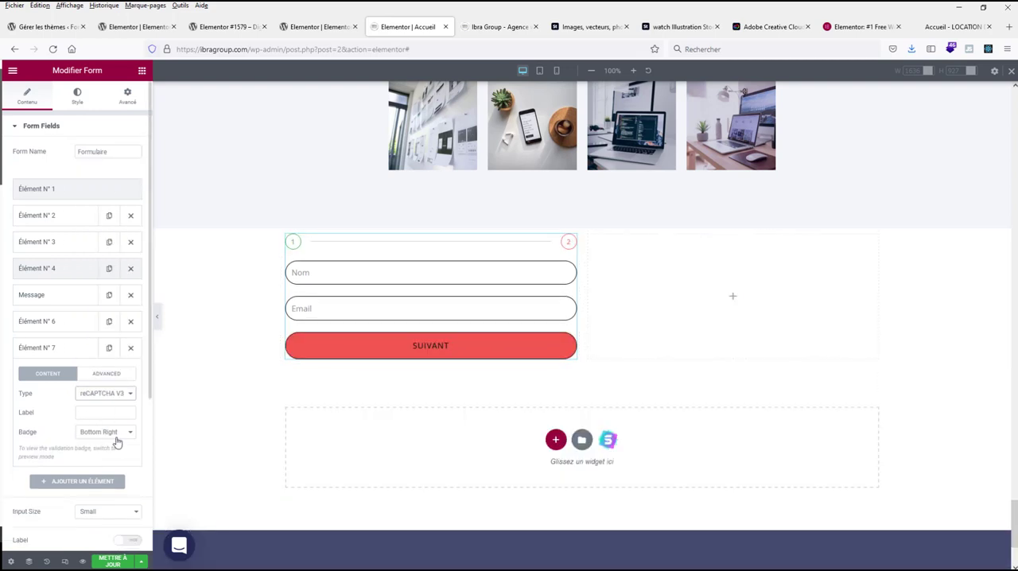
pyautogui.scroll(-2, 95, 420)
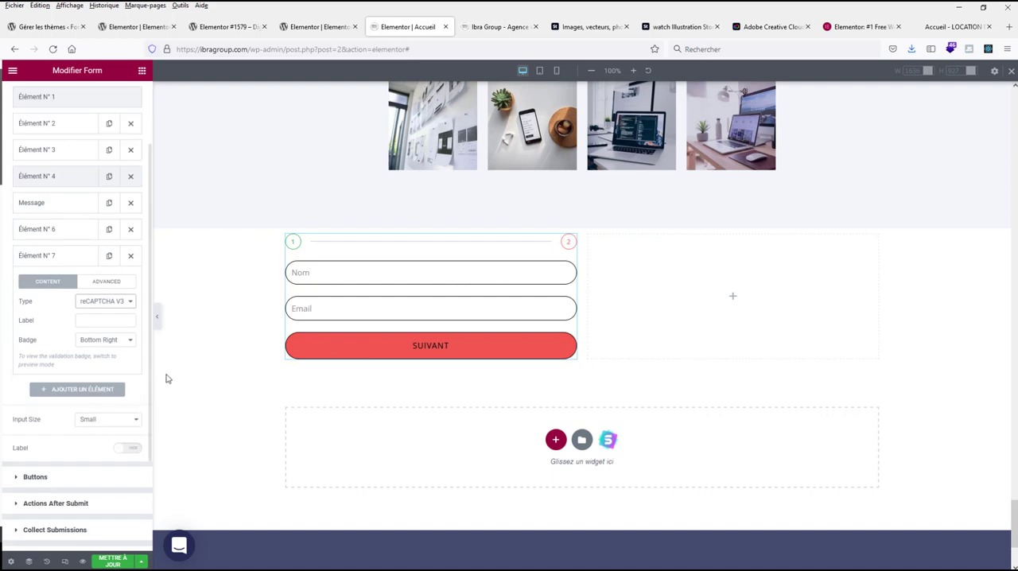
# Step: Fill in a sample name and e-mail address in the form preview and advance to the second step to check the reCAPTCHA V3 field
pyautogui.scroll(1, 166, 379)
pyautogui.click(354, 330)
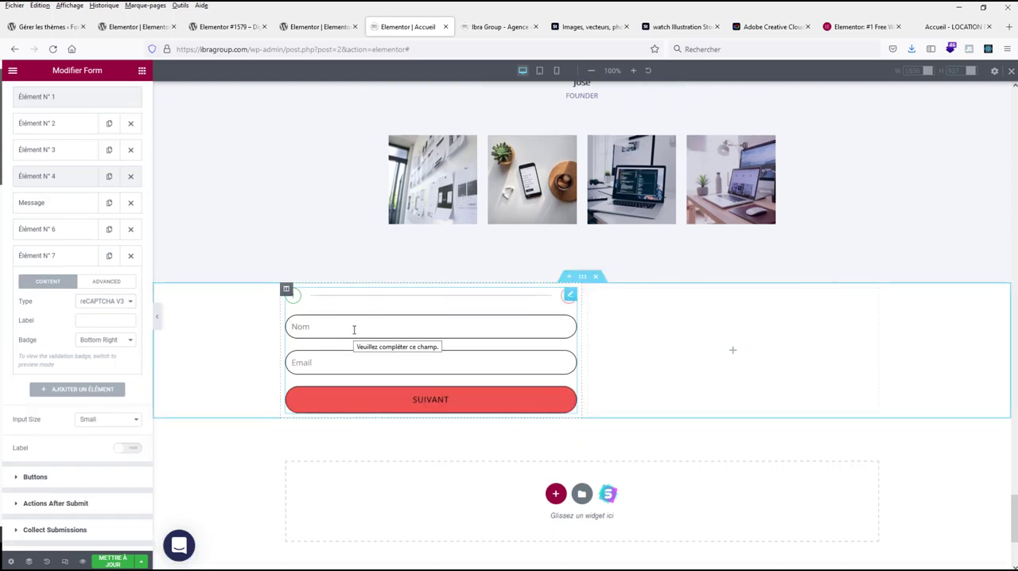
pyautogui.write('Alex')
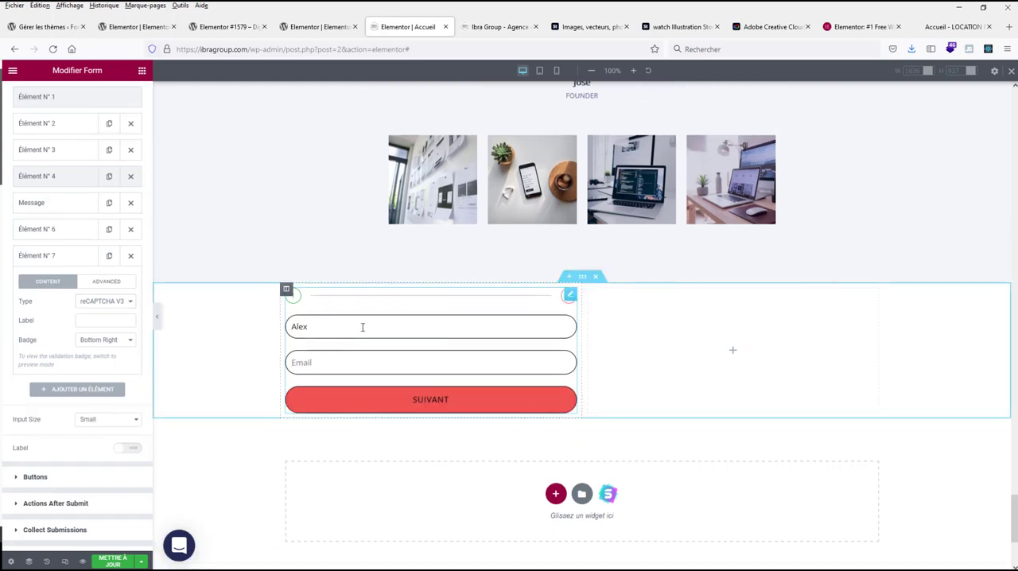
pyautogui.write('Nouveau message')
pyautogui.hotkey('ctrl', 'a')
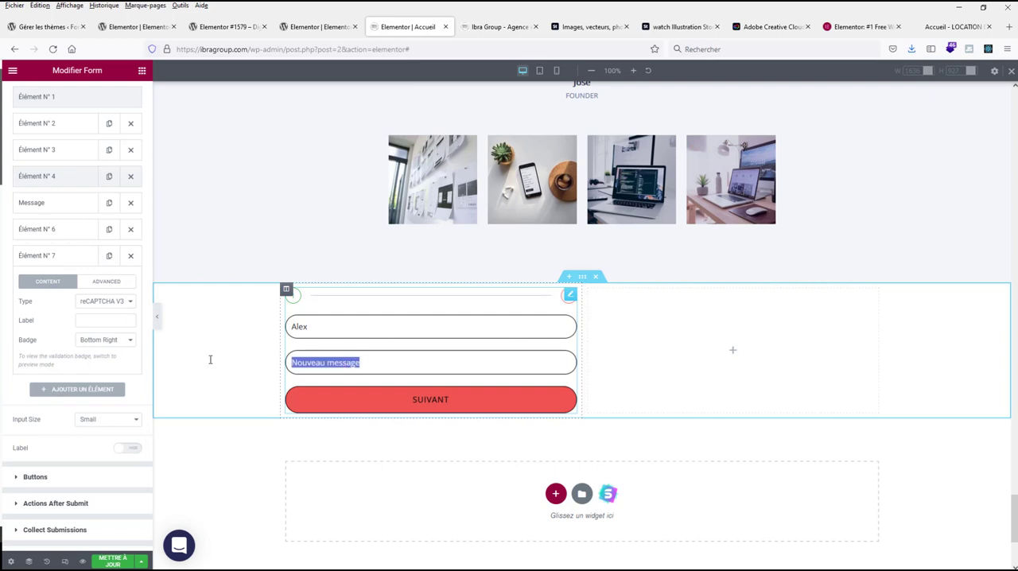
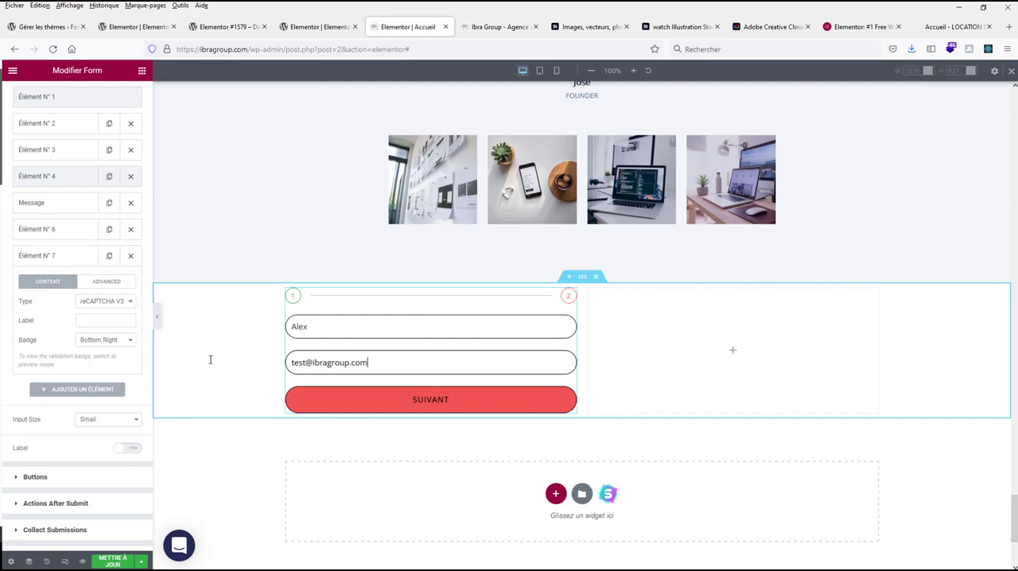
pyautogui.tripleClick(352, 371)
pyautogui.hotkey('ctrl', 'c')
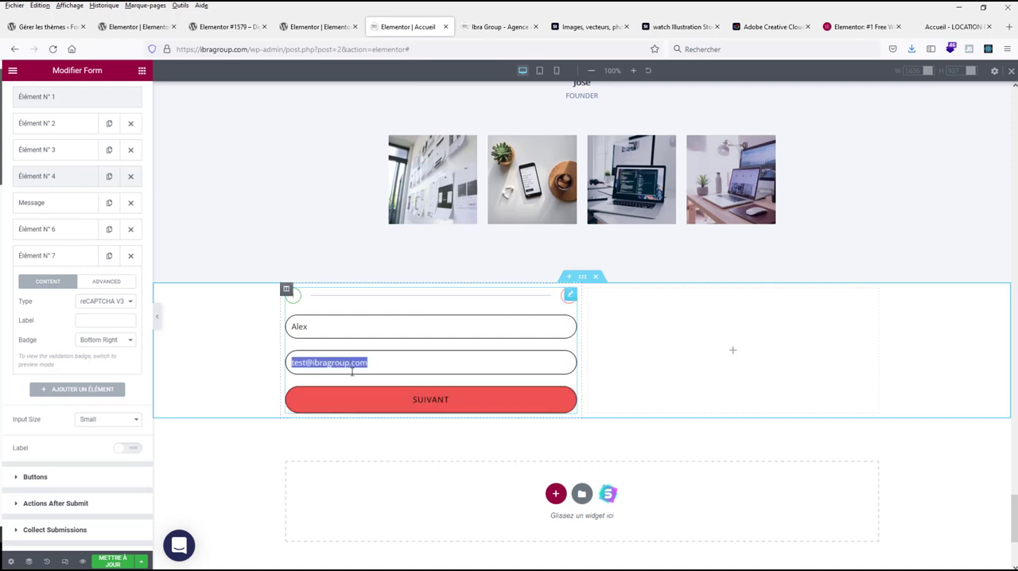
pyautogui.click(390, 392)
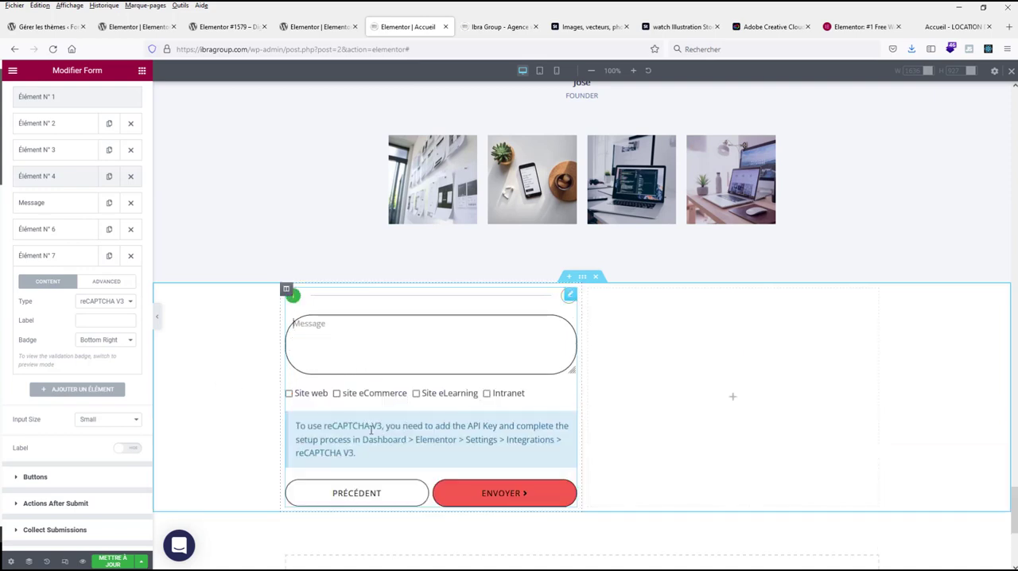
# Step: Change the last field's type to reCAPTCHA and preview it in the second step after refilling the sample name and e-mail address
pyautogui.click(106, 302)
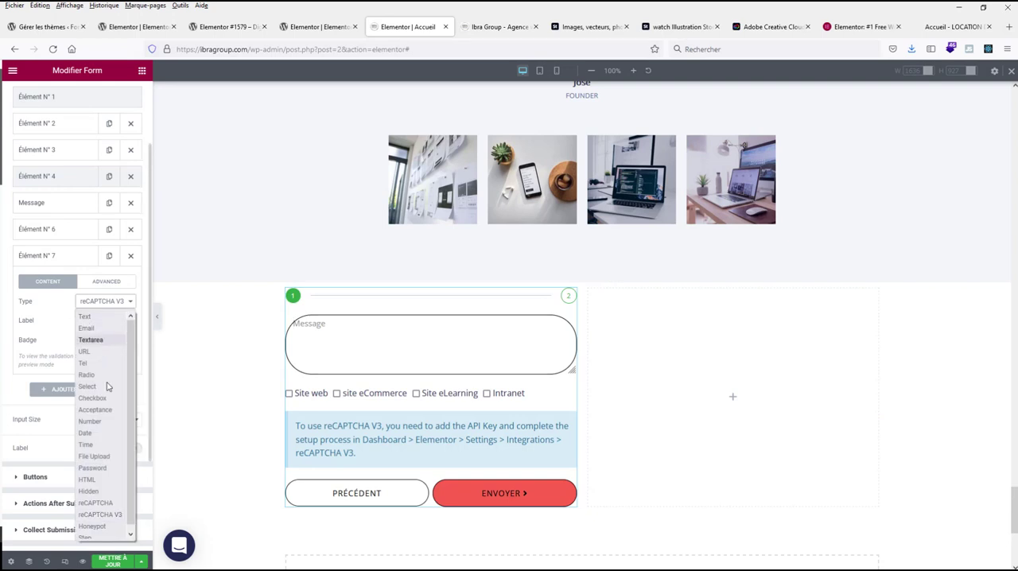
pyautogui.click(109, 503)
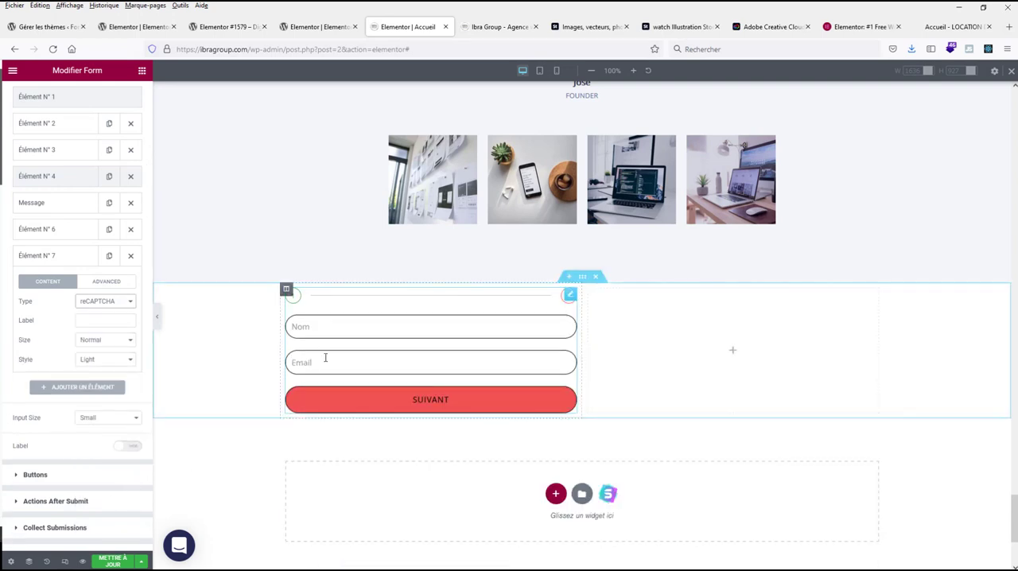
pyautogui.click(330, 332)
pyautogui.write('A')
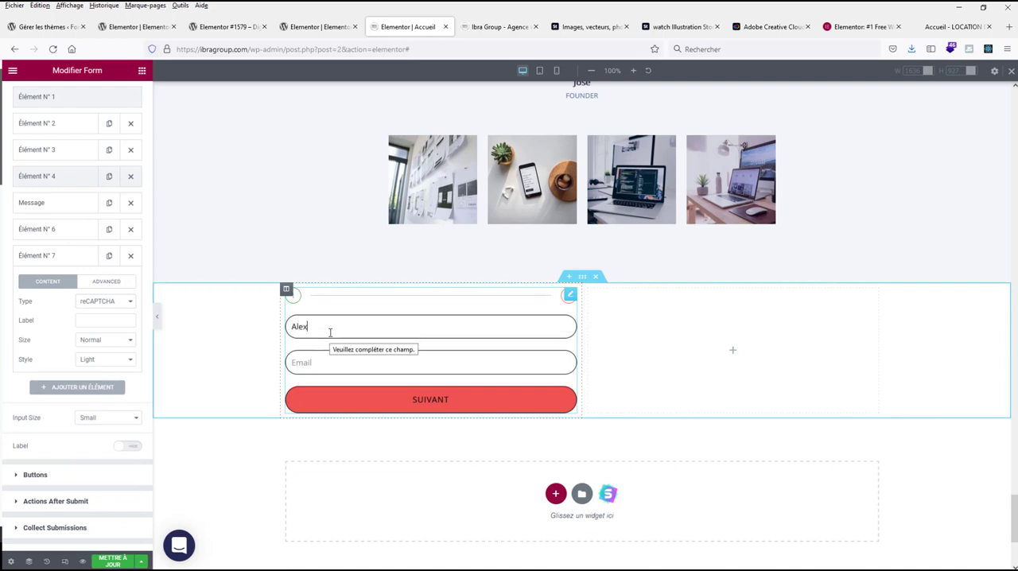
pyautogui.write('lex')
pyautogui.press('Tab')
pyautogui.hotkey('ctrl', 'v')
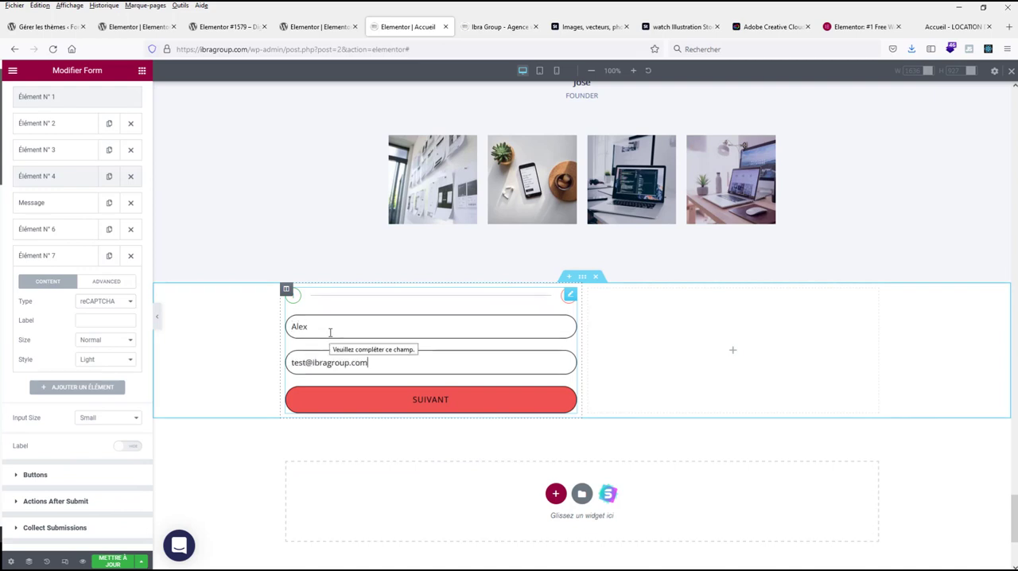
pyautogui.click(382, 397)
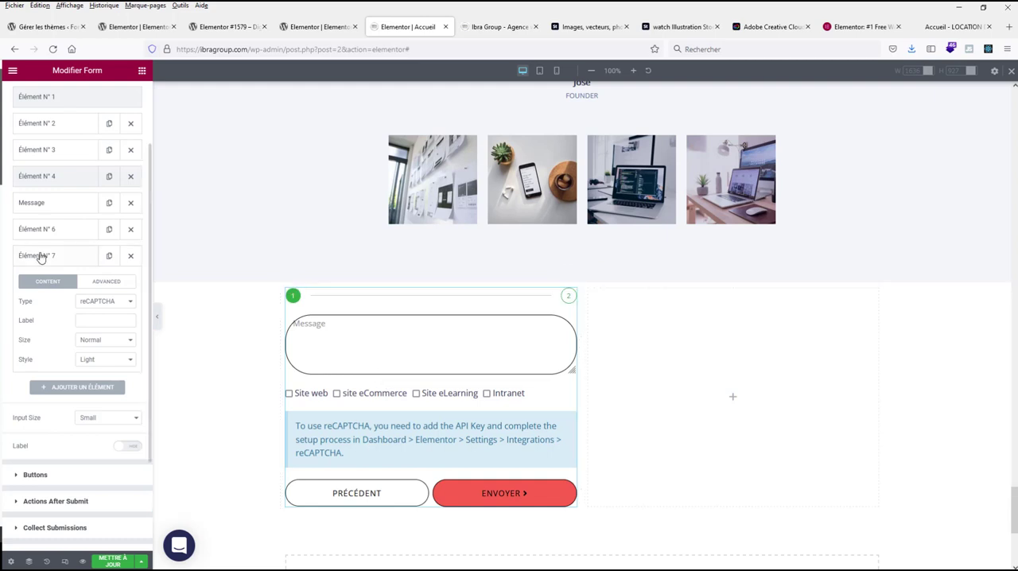
# Step: Delete the reCAPTCHA field from the form
pyautogui.click(131, 256)
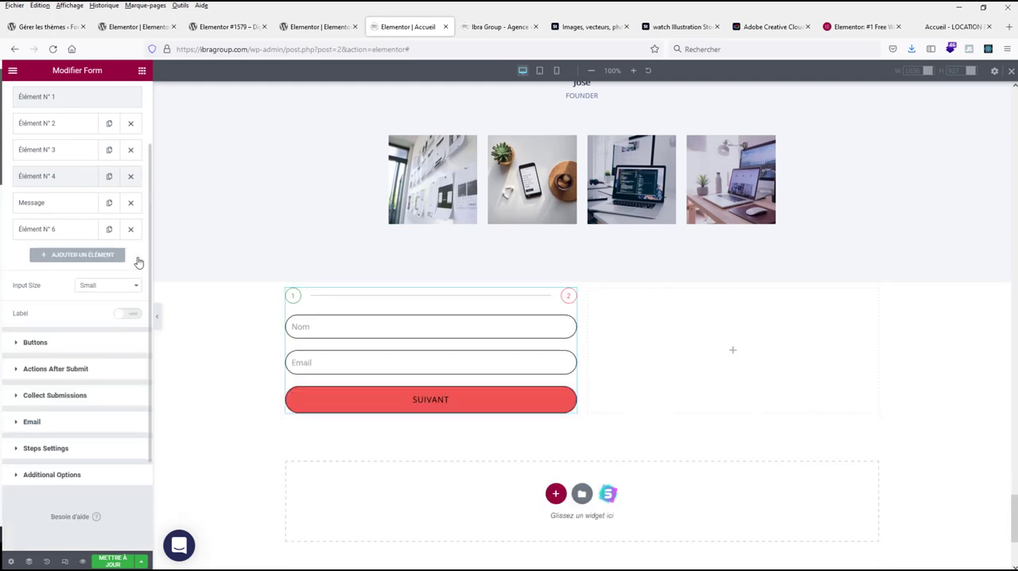